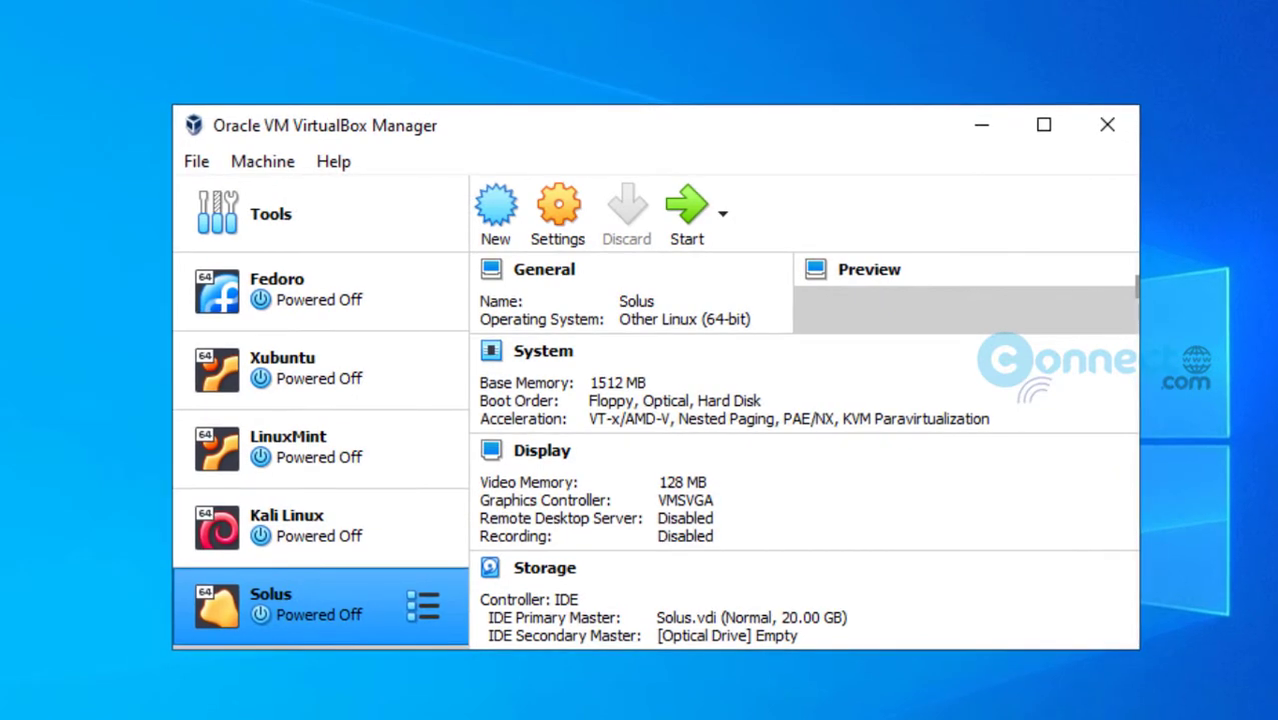
- Begin creating a new virtual machine and name it Q4OS
{"action": "left_click", "coordinate": [495, 218]}
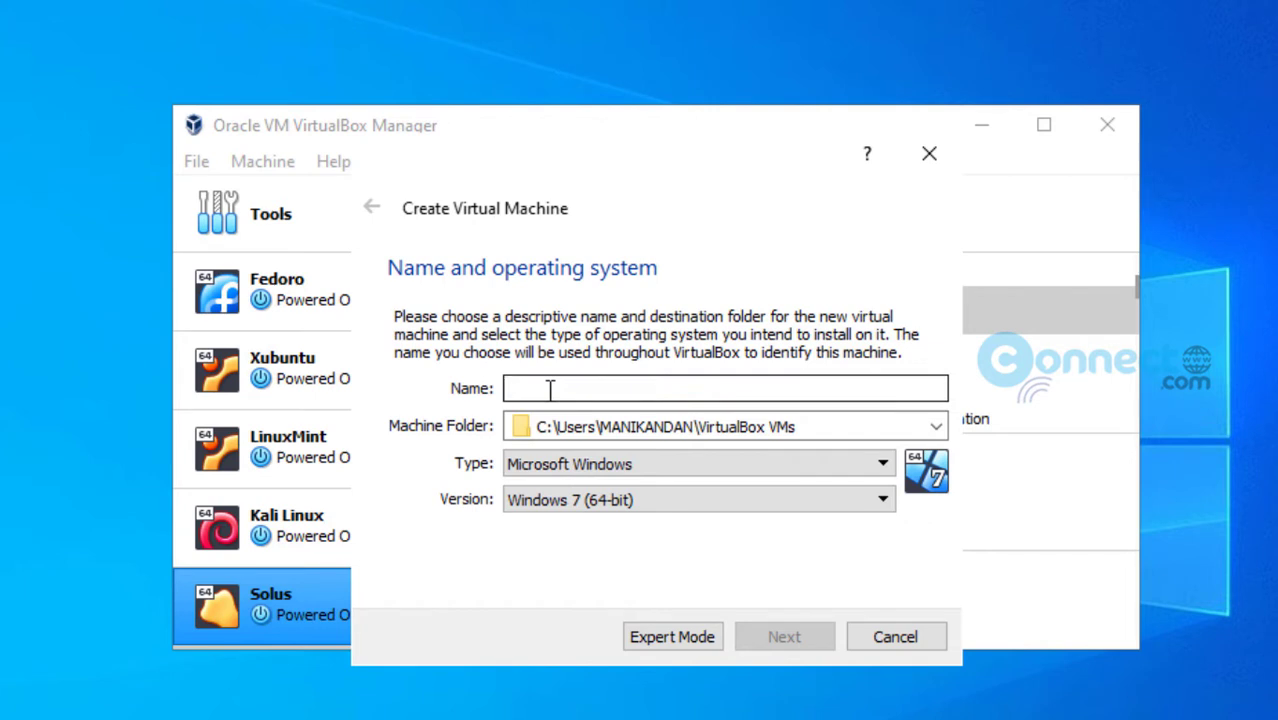
{"action": "type", "text": "Q"}
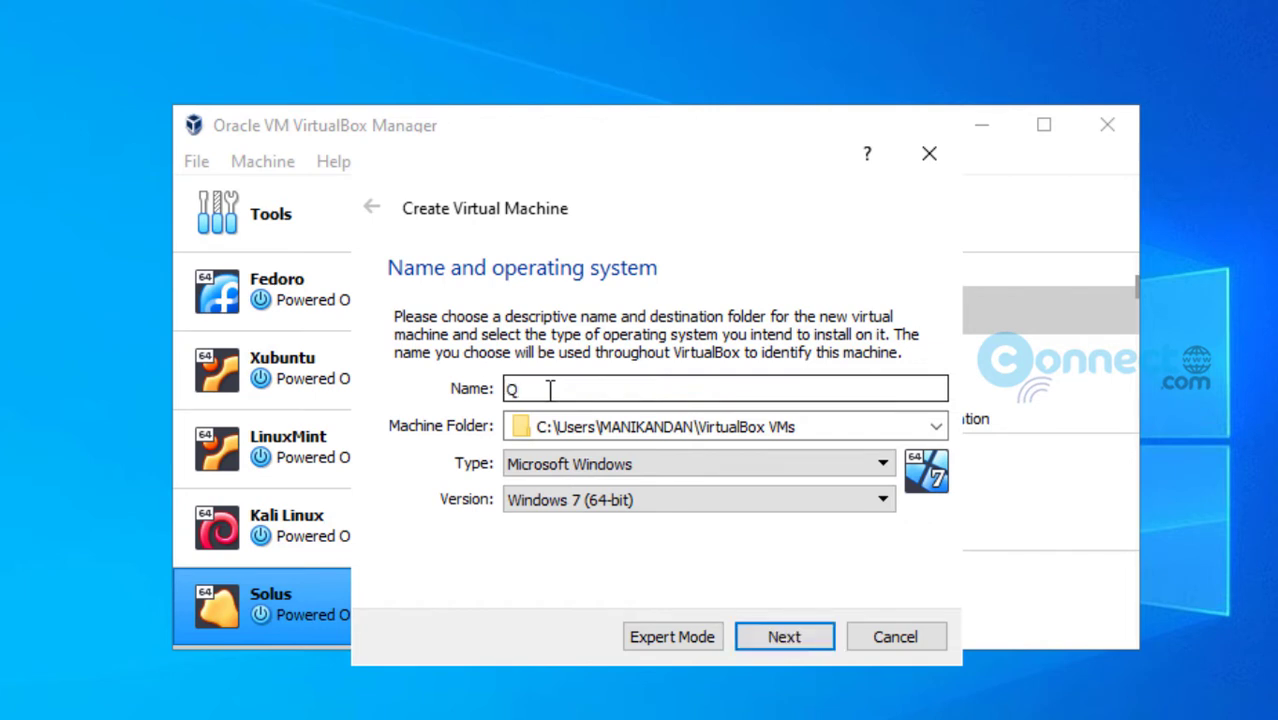
{"action": "type", "text": "$"}
{"action": "key", "text": "BackSpace"}
{"action": "type", "text": "4OS"}
- Set the new machine's folder to E:\virtual os
{"action": "left_click", "coordinate": [938, 427]}
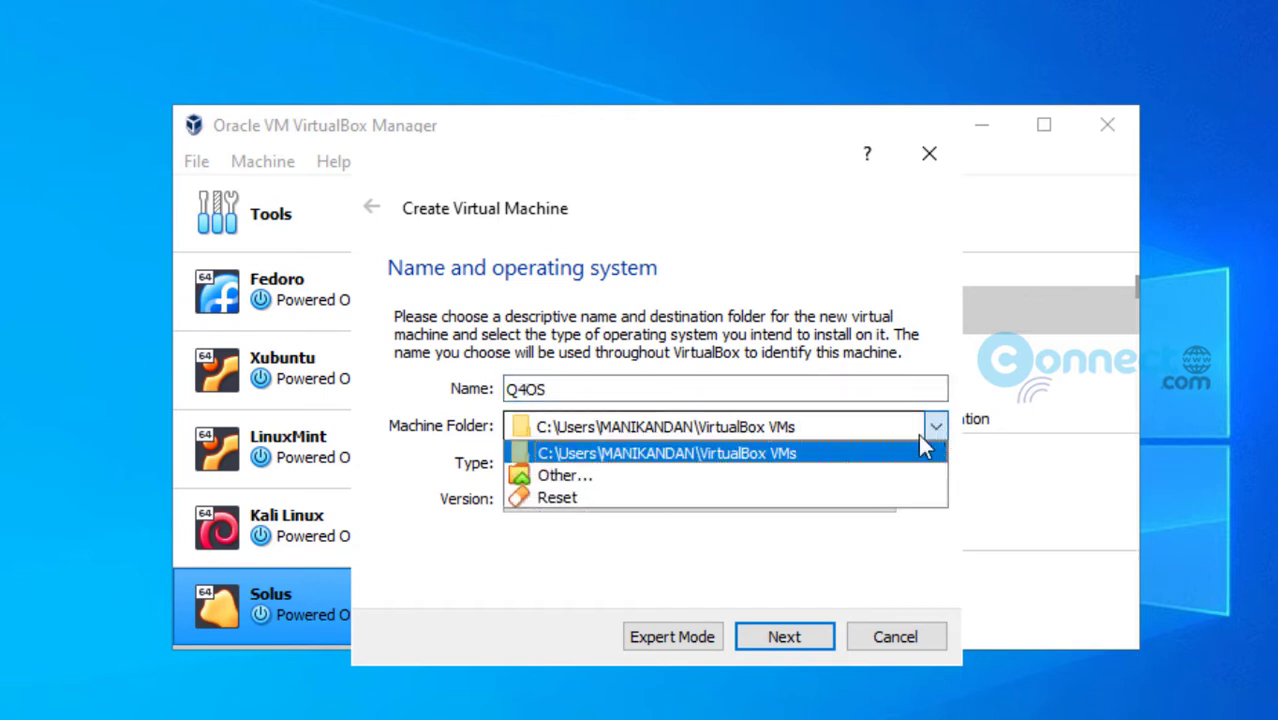
{"action": "left_click", "coordinate": [878, 477]}
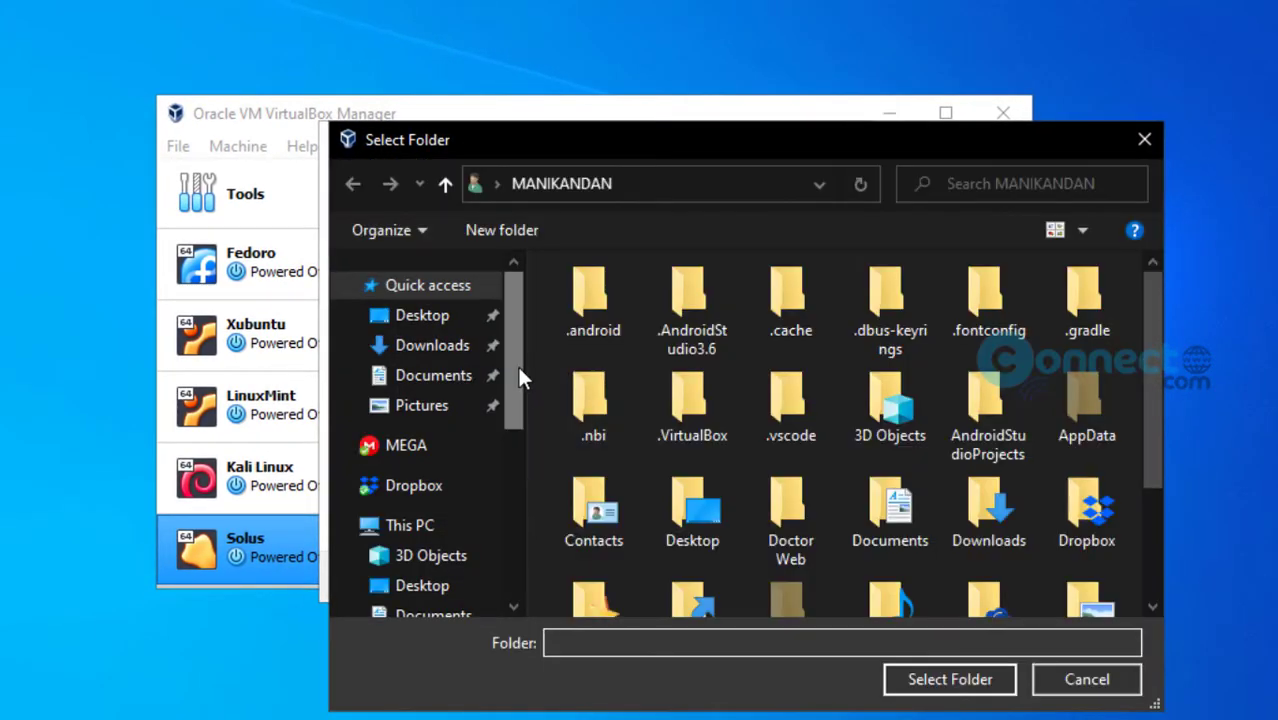
{"action": "left_click_drag", "start_coordinate": [520, 370], "coordinate": [521, 478]}
{"action": "left_click", "coordinate": [470, 540]}
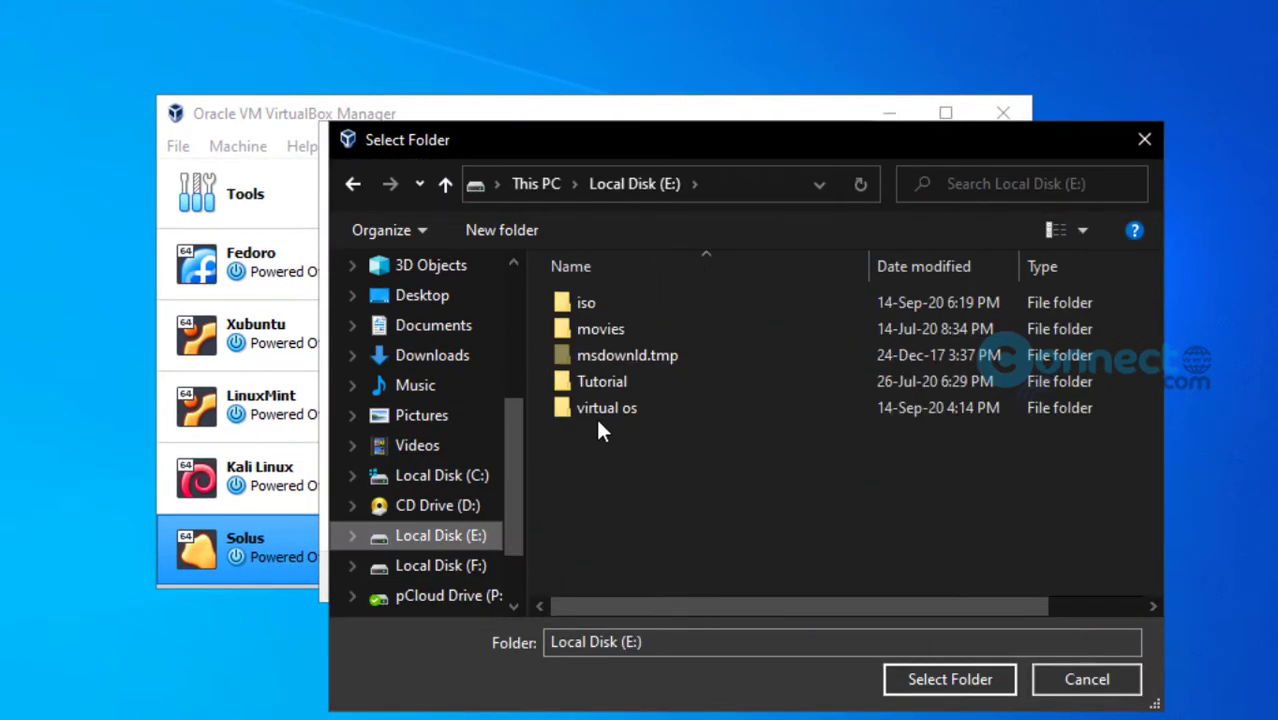
{"action": "double_click", "coordinate": [600, 407]}
{"action": "left_click", "coordinate": [941, 680]}
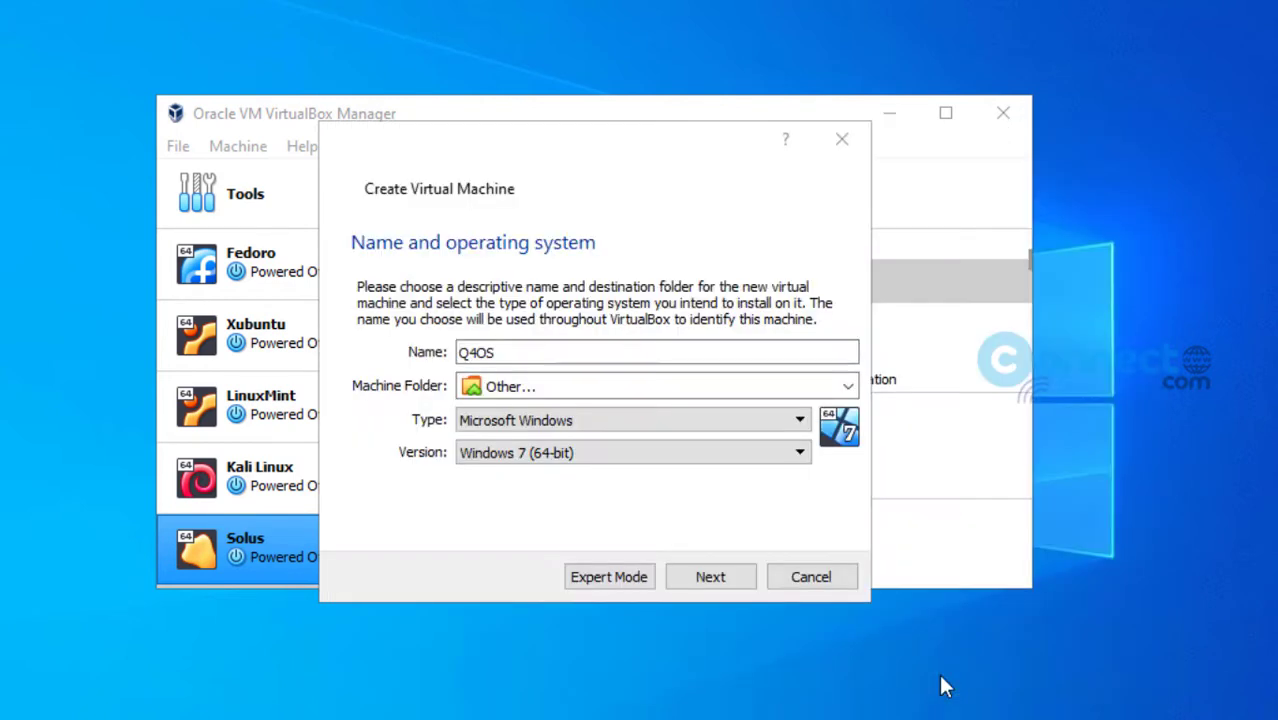
- Set the operating system type to Linux and the version to Debian (64-bit), and continue to the memory size
{"action": "left_click", "coordinate": [799, 420]}
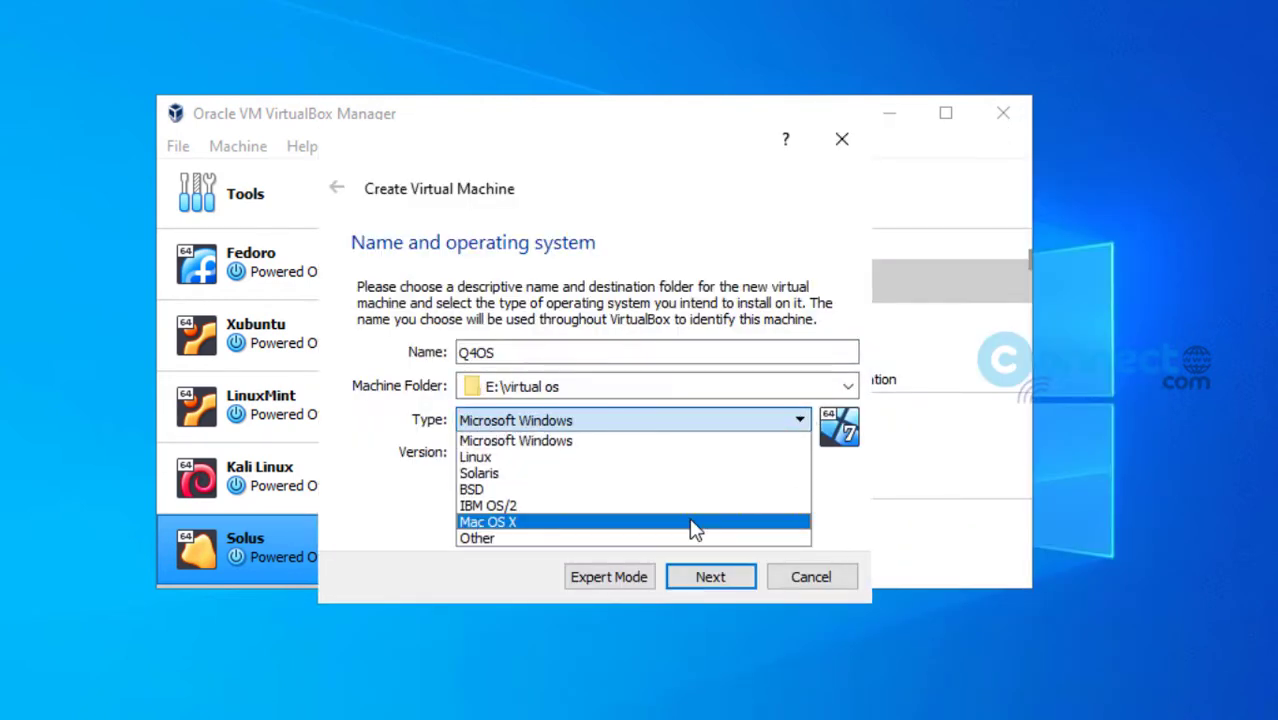
{"action": "left_click", "coordinate": [710, 474]}
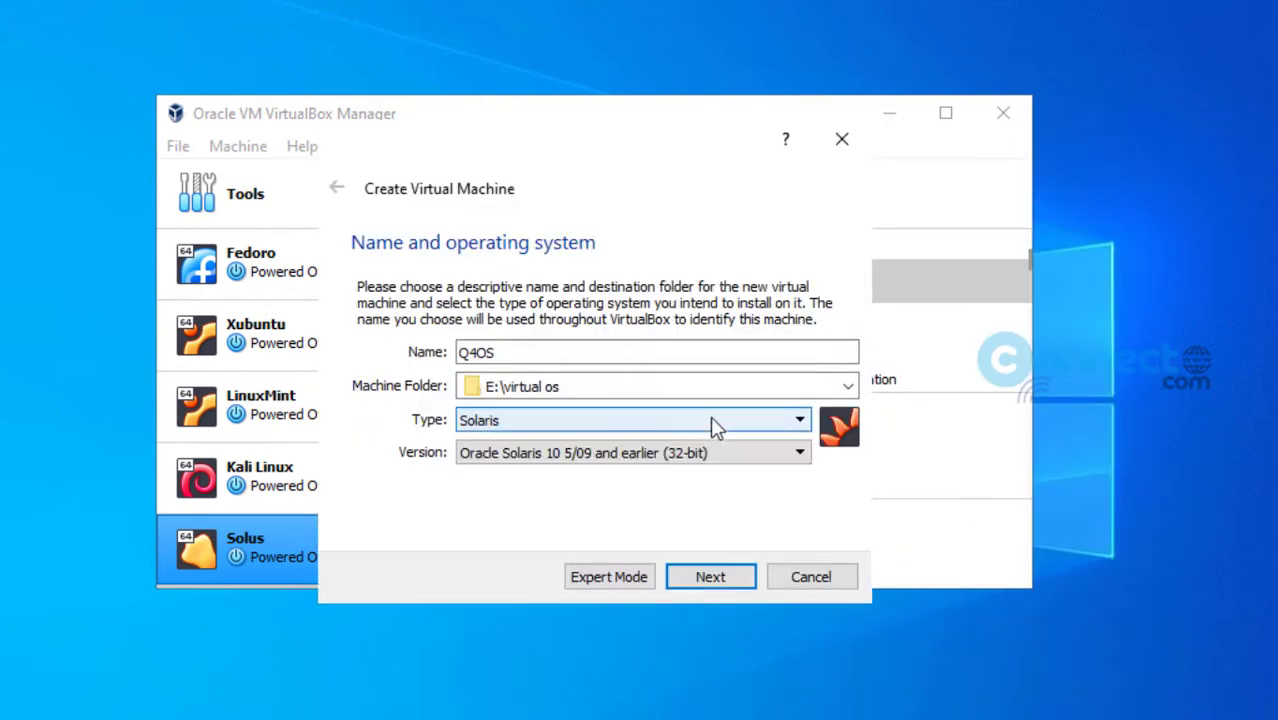
{"action": "left_click", "coordinate": [715, 424]}
{"action": "left_click", "coordinate": [699, 456]}
{"action": "left_click", "coordinate": [787, 457]}
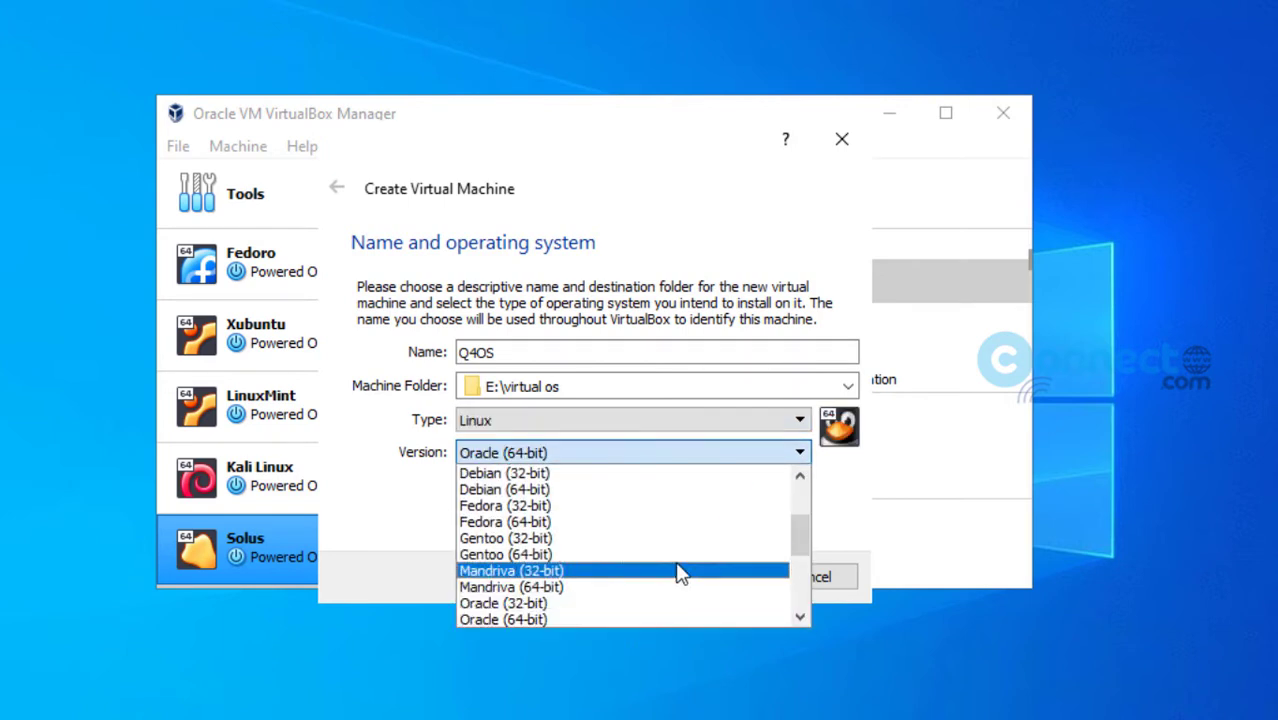
{"action": "scroll", "coordinate": [677, 572], "scroll_direction": "down", "scroll_amount": 3}
{"action": "scroll", "coordinate": [677, 572], "scroll_direction": "up", "scroll_amount": 3}
{"action": "scroll", "coordinate": [679, 573], "scroll_direction": "up", "scroll_amount": 2}
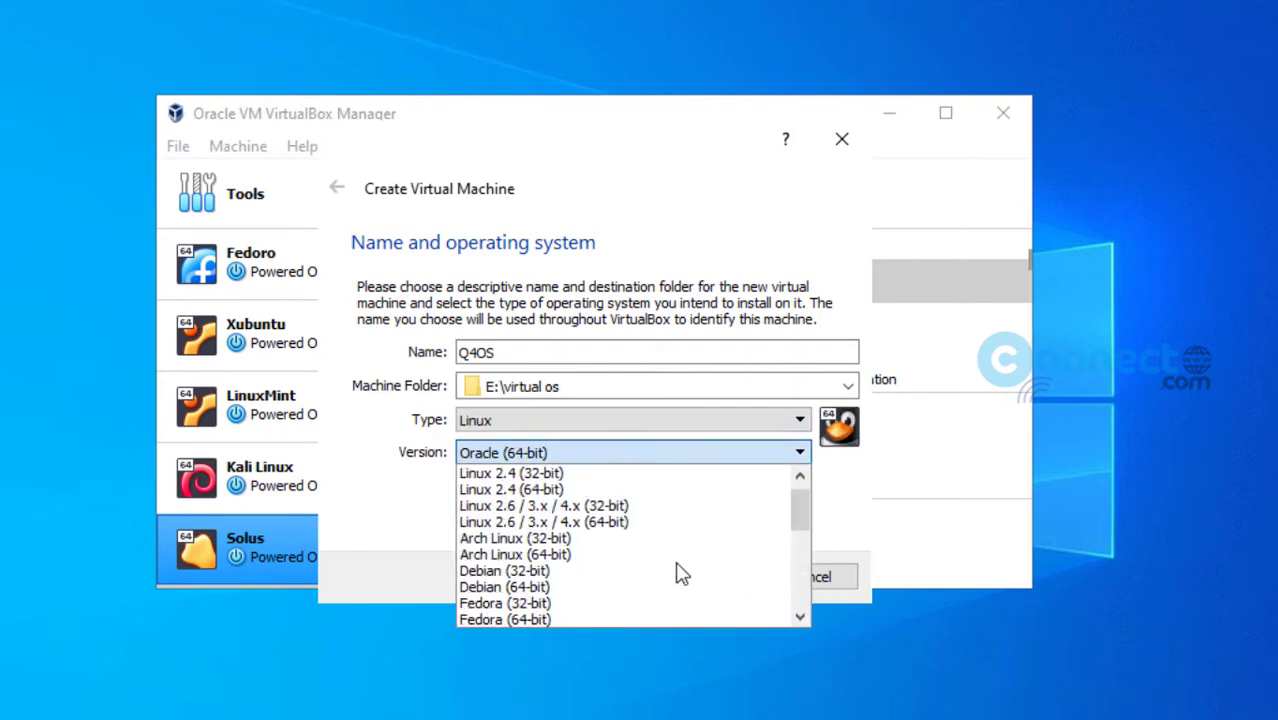
{"action": "left_click", "coordinate": [663, 588]}
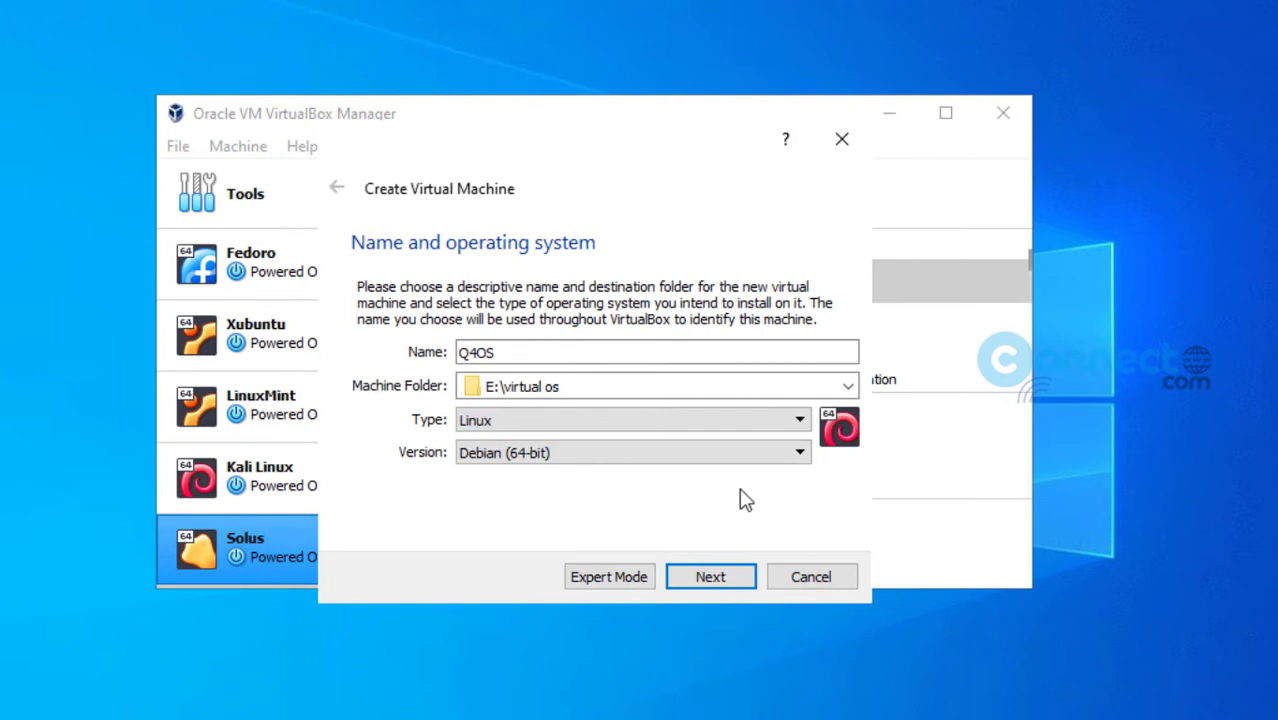
{"action": "left_click", "coordinate": [752, 582]}
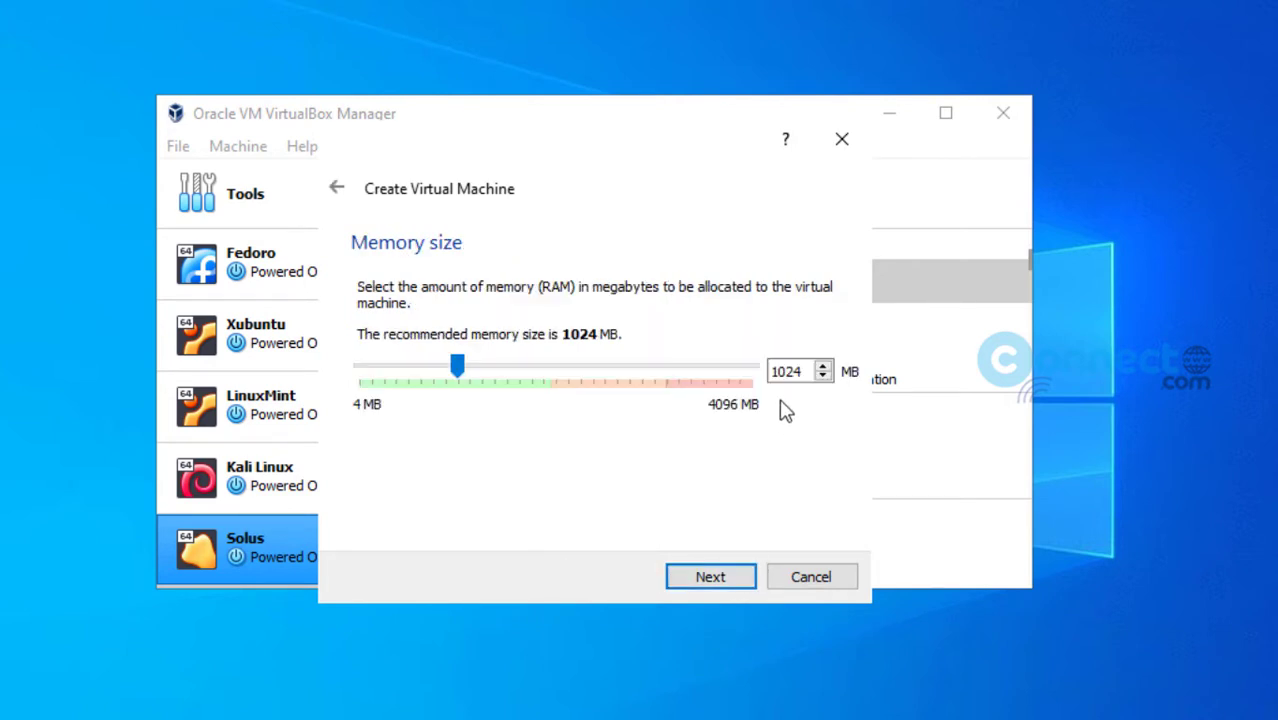
- Set the virtual machine's memory size to 1524 MB and continue to the hard disk options
{"action": "left_click_drag", "start_coordinate": [779, 372], "coordinate": [786, 378]}
{"action": "type", "text": "5"}
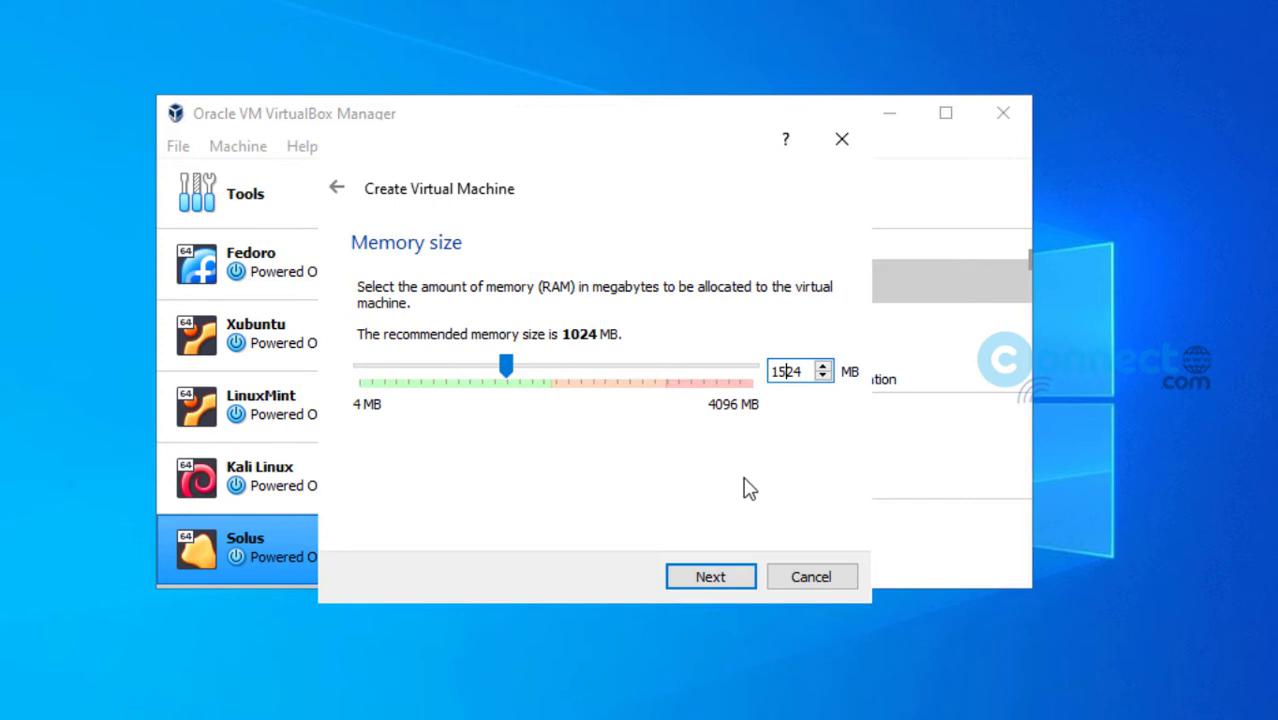
{"action": "left_click", "coordinate": [748, 583]}
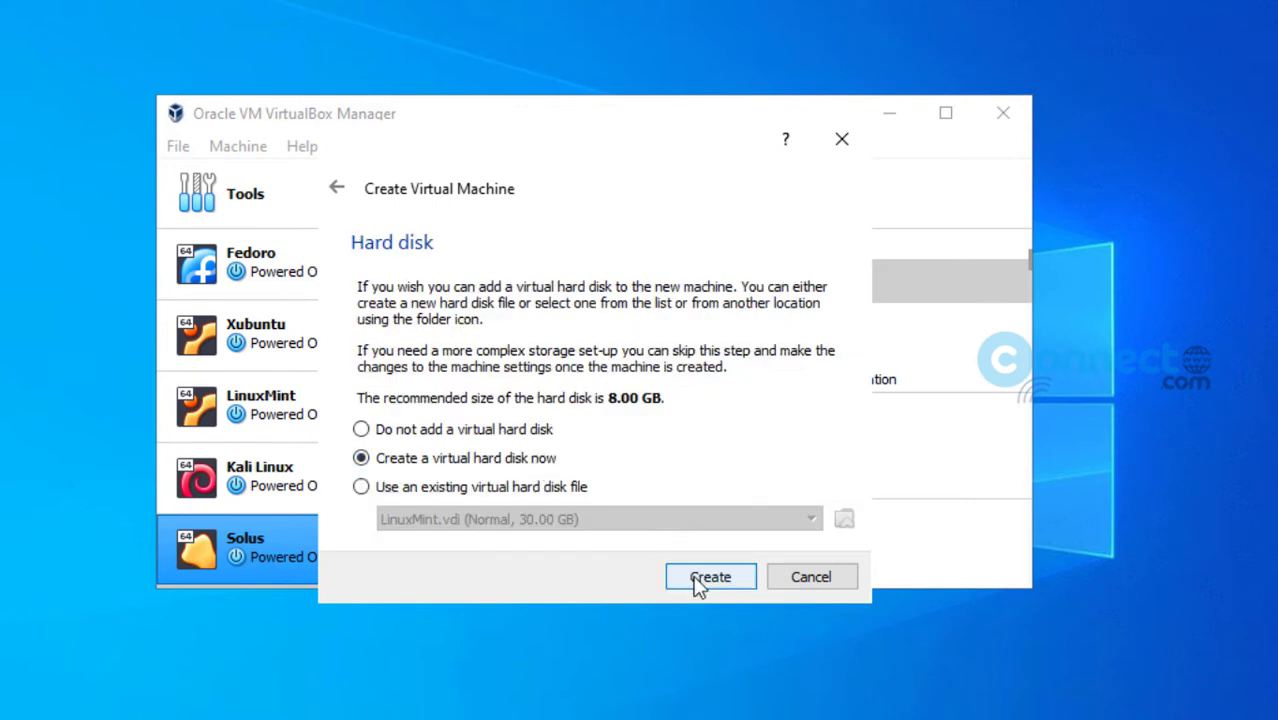
- Choose to create a virtual hard disk now, as a dynamically allocated VDI (VirtualBox Disk Image)
{"action": "left_click", "coordinate": [705, 582]}
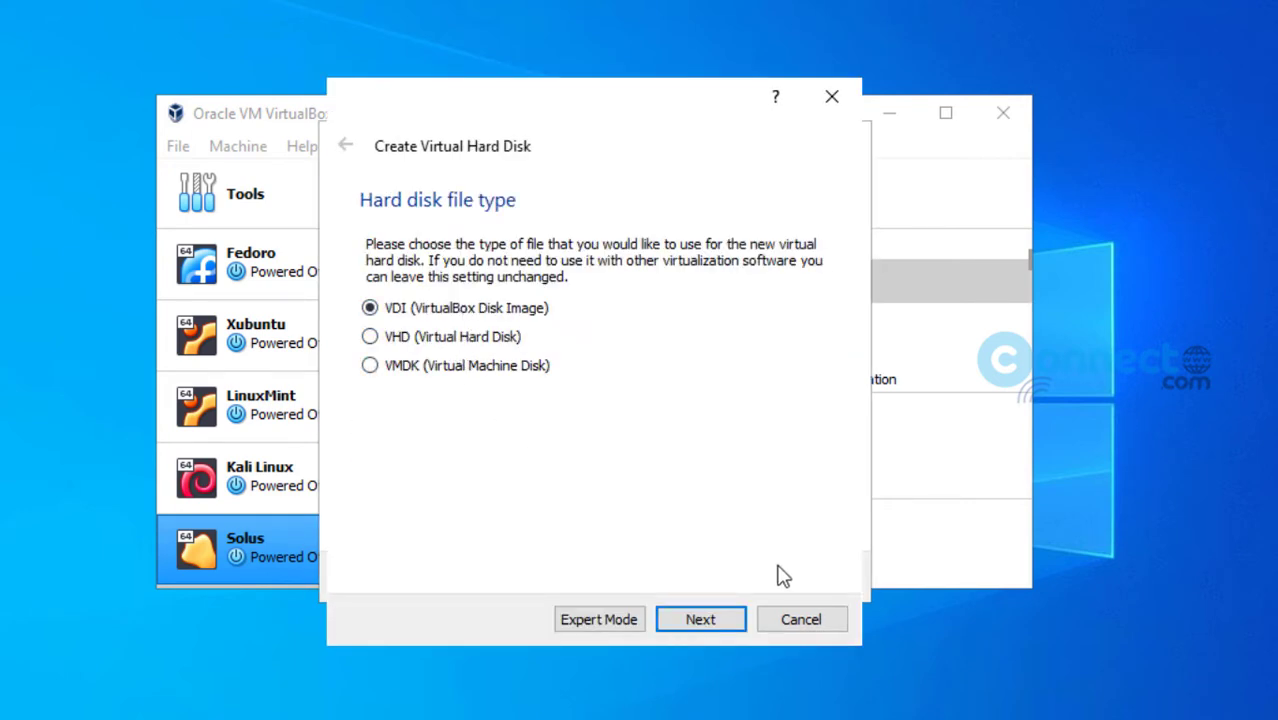
{"action": "left_click", "coordinate": [735, 632]}
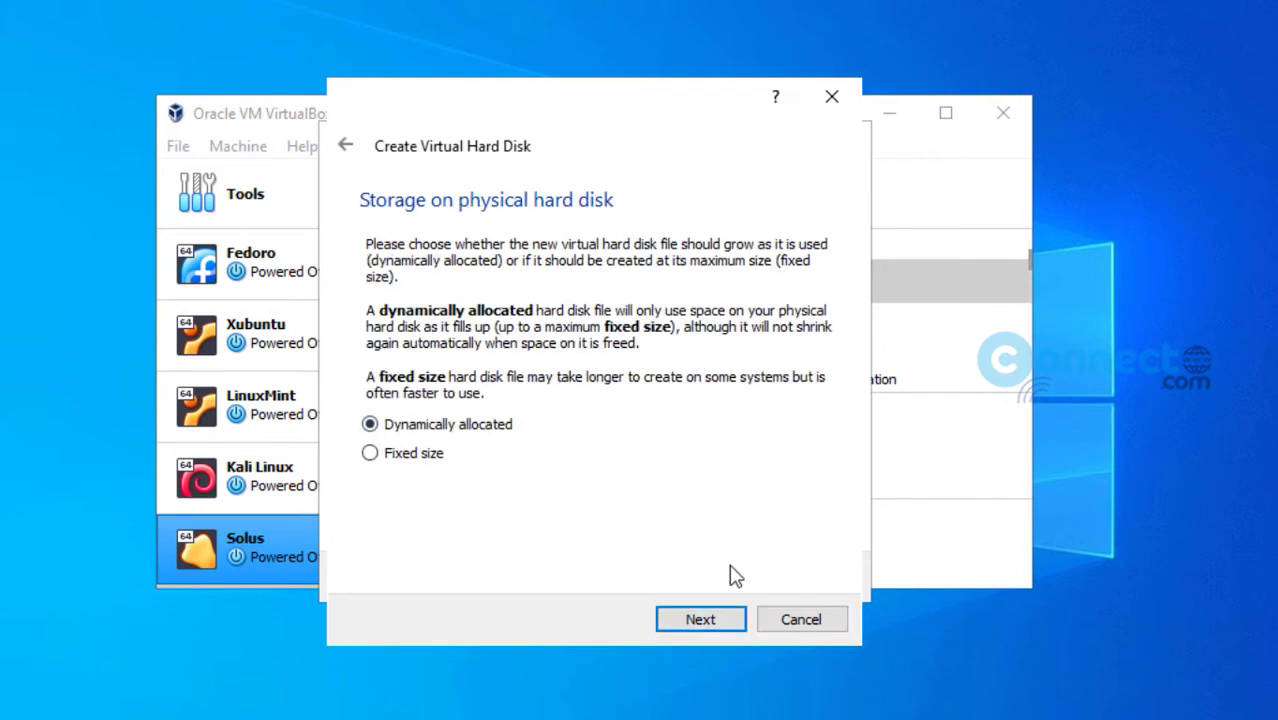
{"action": "left_click", "coordinate": [735, 620]}
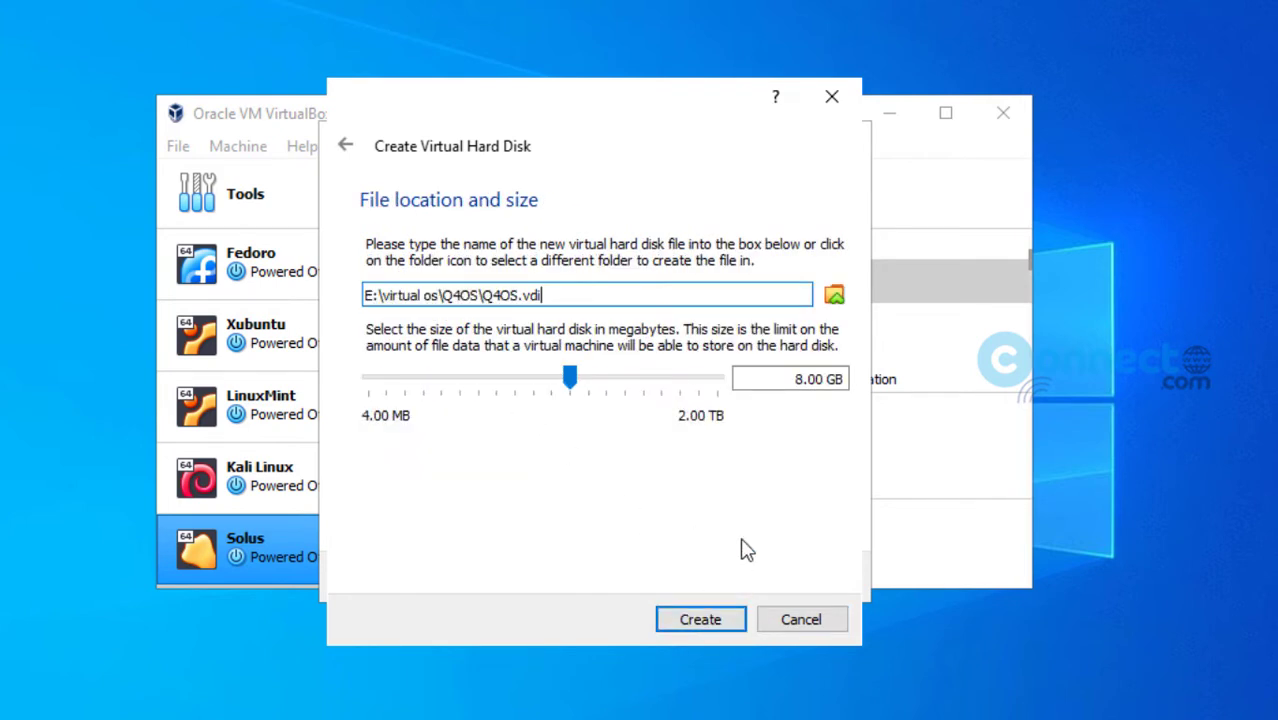
- Set the virtual hard disk's size to 15 GB and create the disk
{"action": "left_click", "coordinate": [800, 379]}
{"action": "left_click_drag", "start_coordinate": [796, 379], "coordinate": [804, 381]}
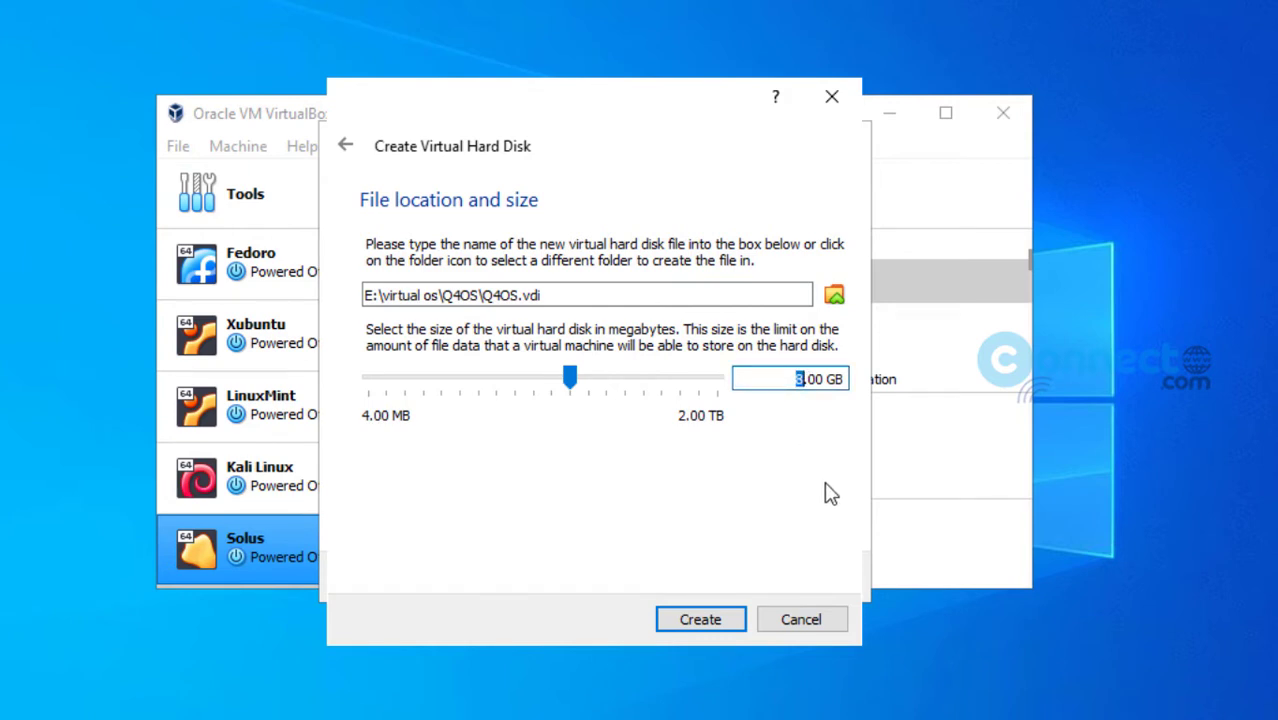
{"action": "type", "text": "15"}
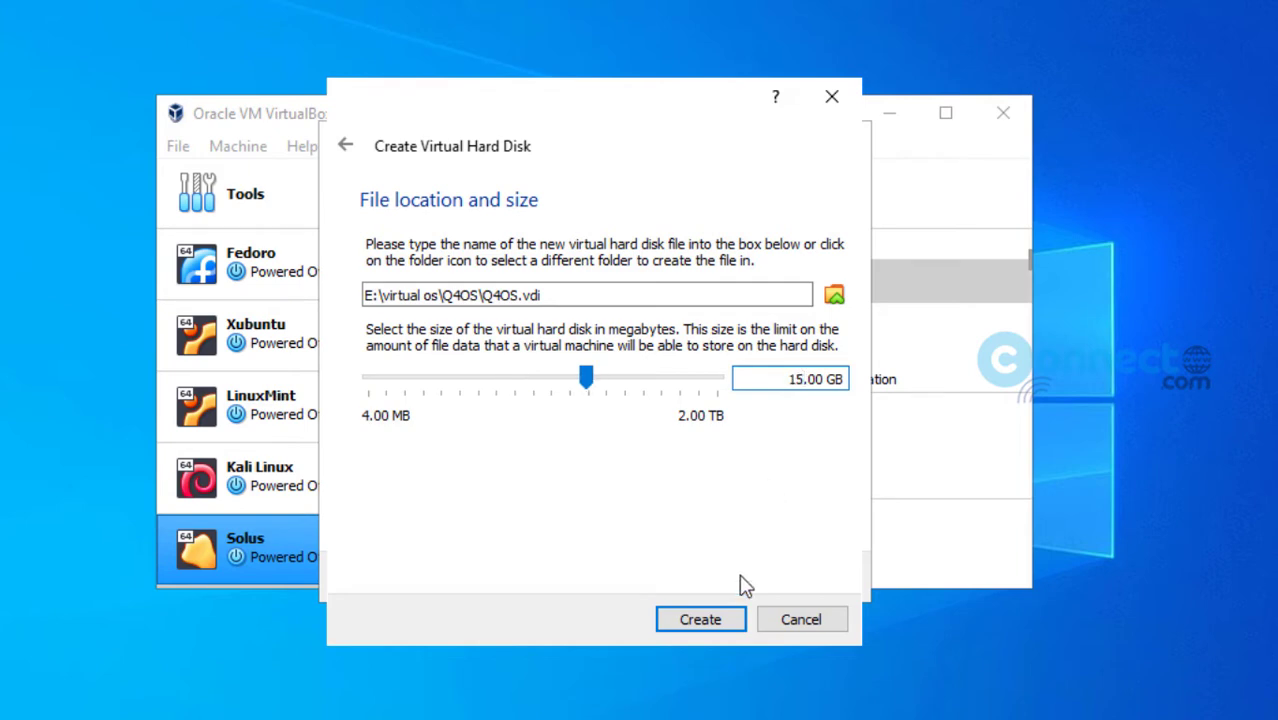
{"action": "left_click", "coordinate": [736, 619]}
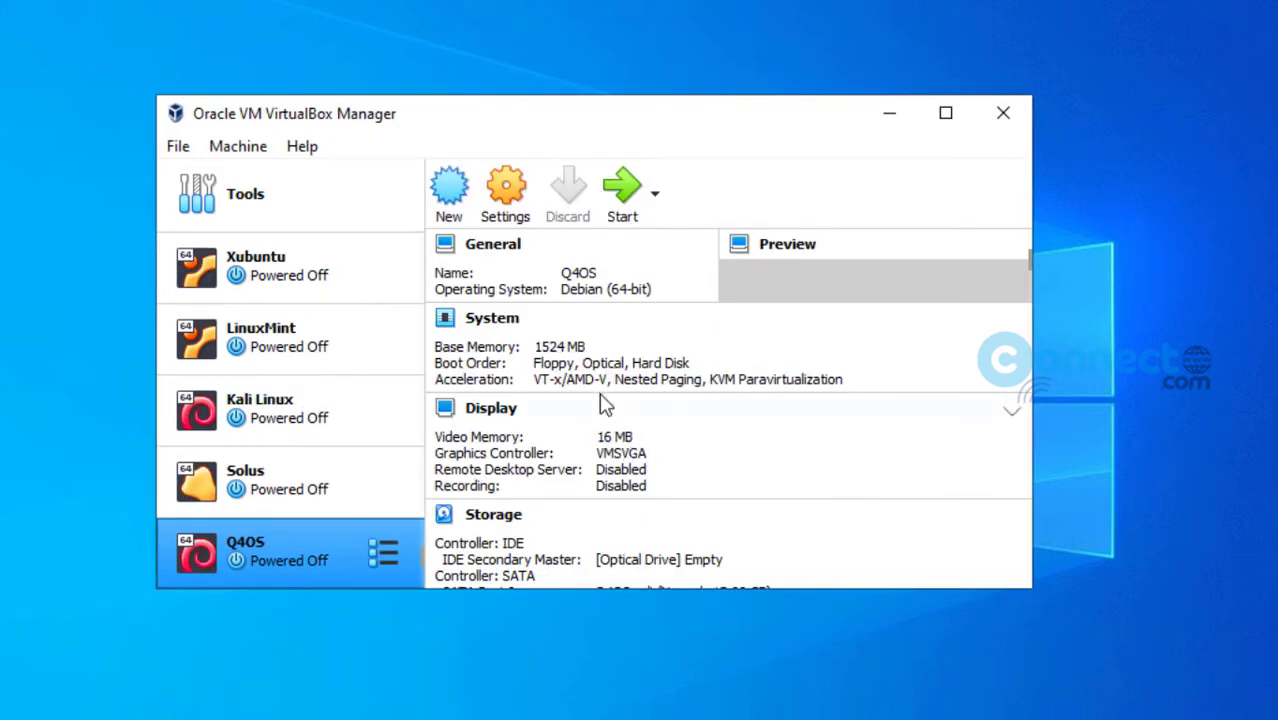
- In the Q4OS machine's storage settings, attach the q4os-3.12-x64.r3 image from E:\iso to the empty IDE optical drive
{"action": "left_click", "coordinate": [507, 192]}
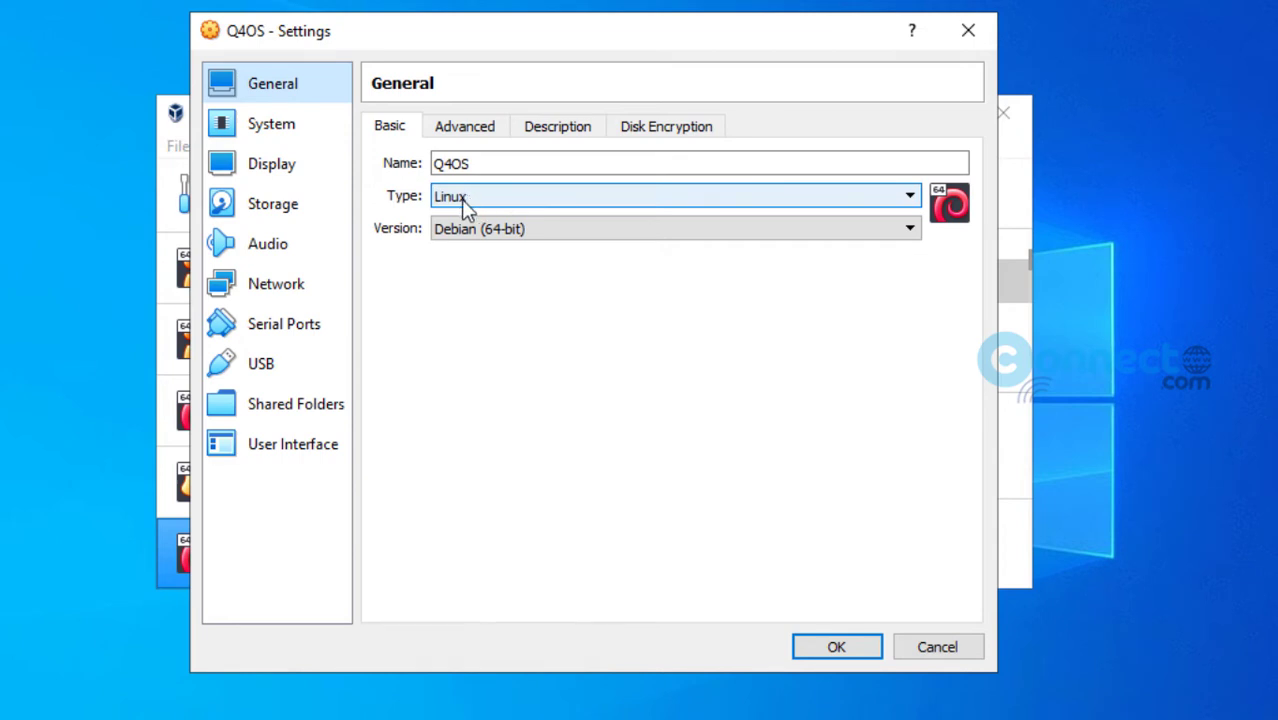
{"action": "left_click", "coordinate": [286, 214]}
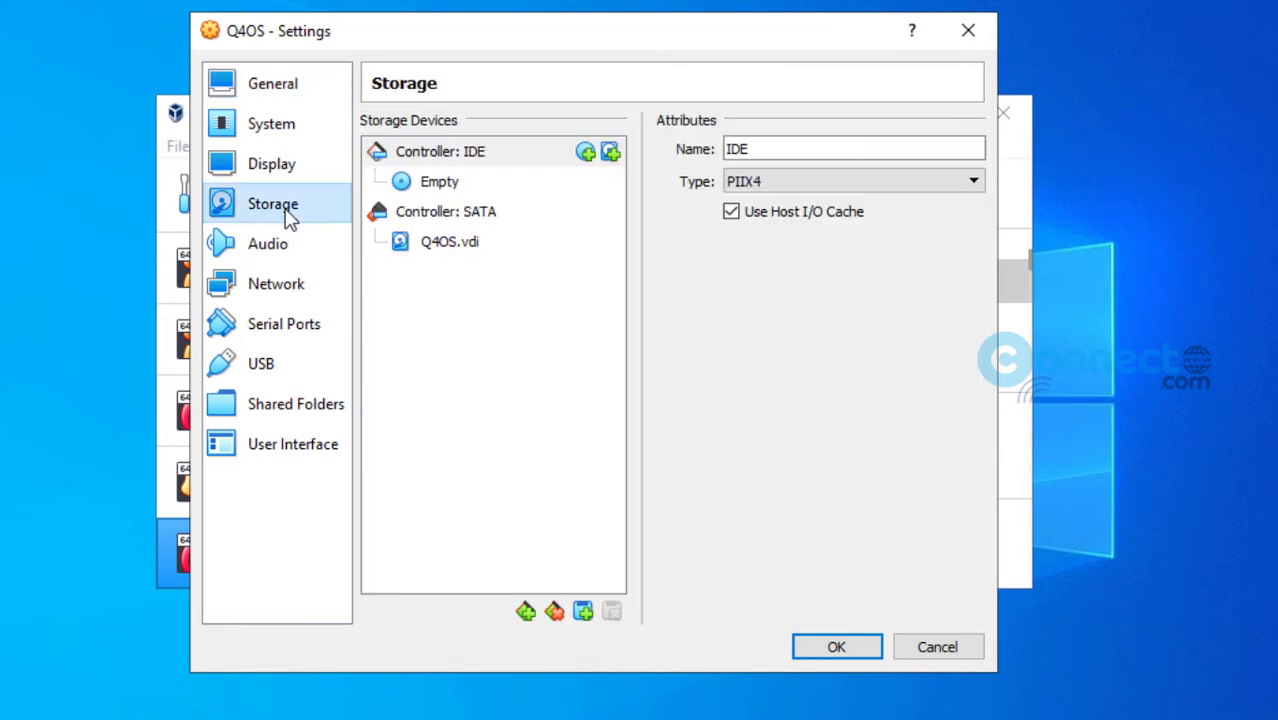
{"action": "left_click", "coordinate": [456, 190]}
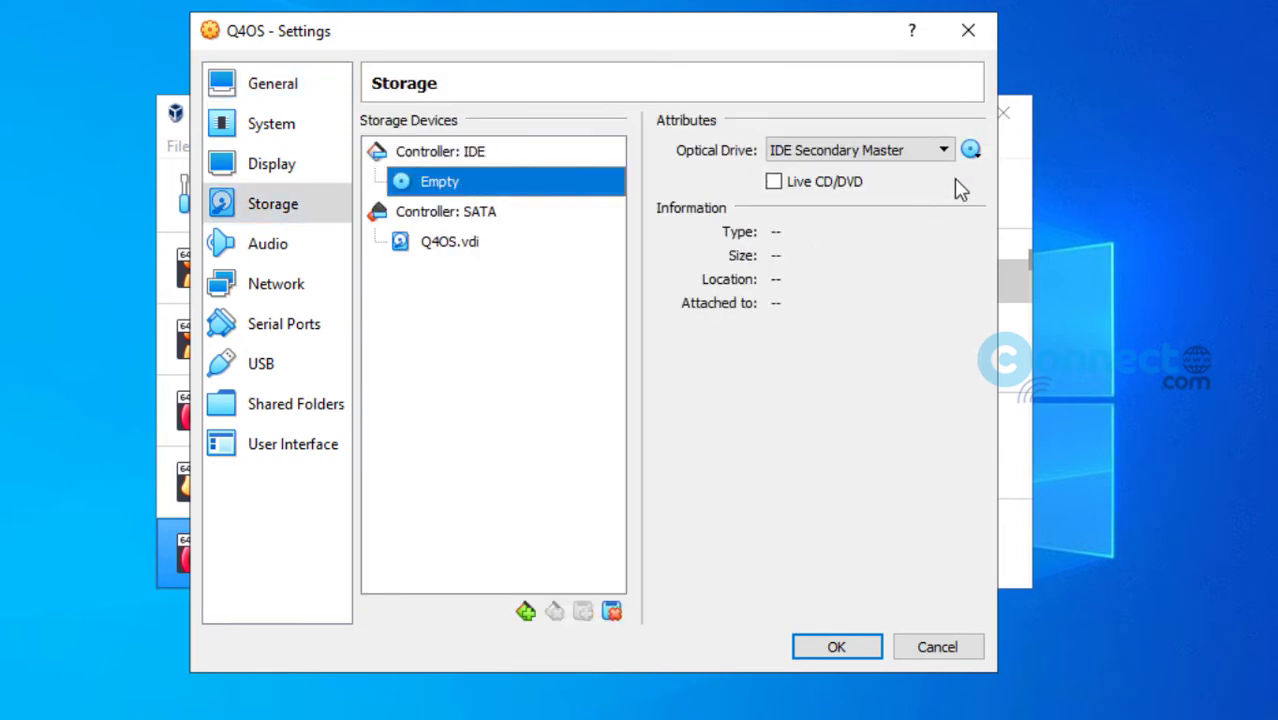
{"action": "left_click", "coordinate": [950, 151]}
{"action": "left_click", "coordinate": [950, 151]}
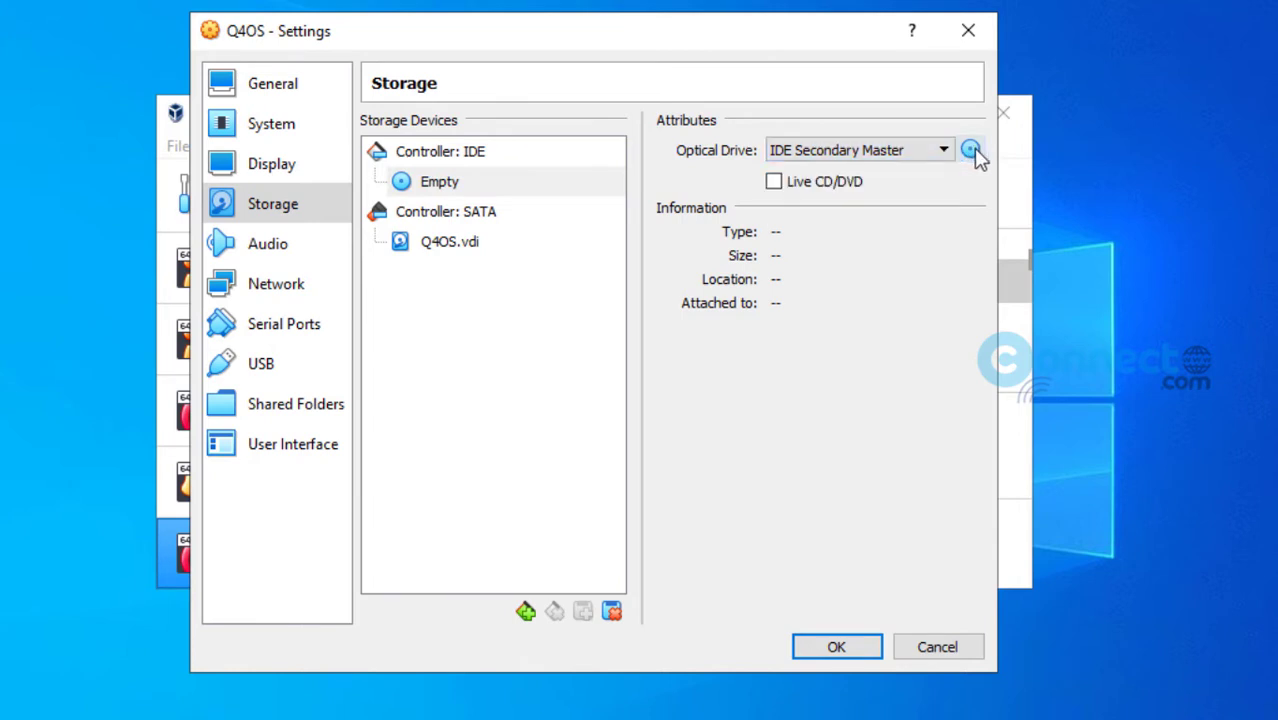
{"action": "left_click", "coordinate": [971, 151]}
{"action": "left_click", "coordinate": [1036, 214]}
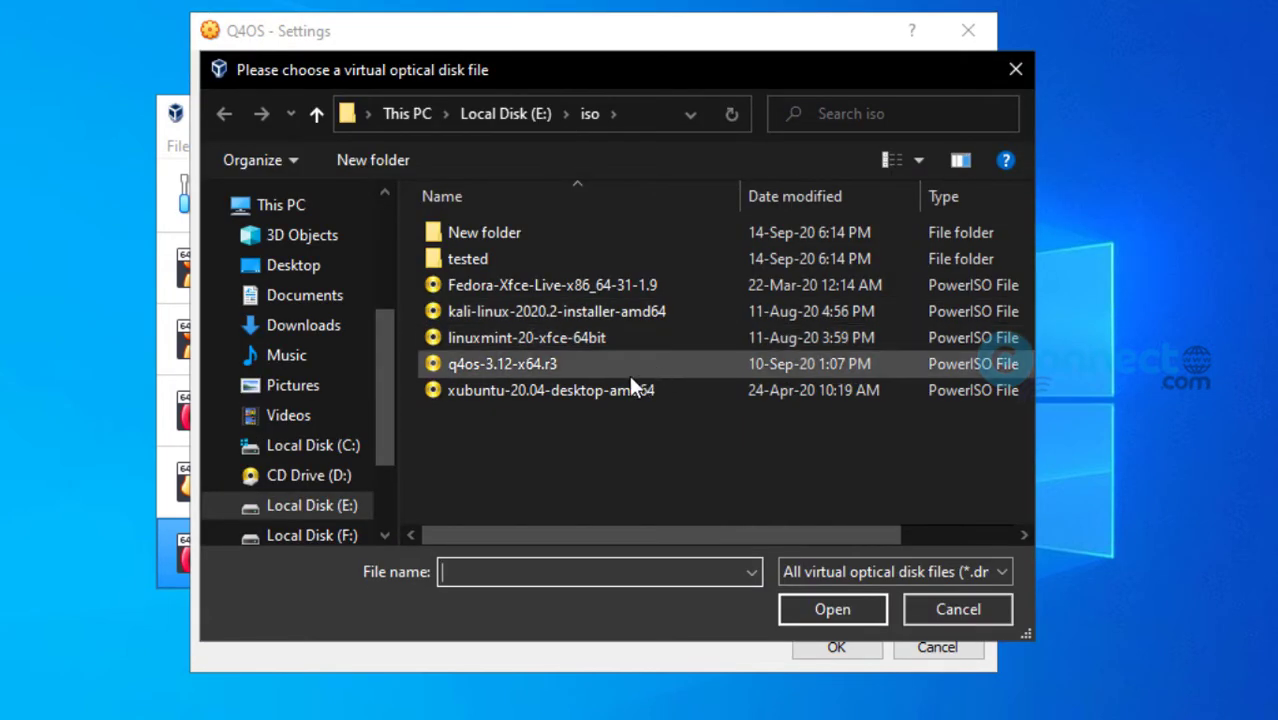
{"action": "left_click", "coordinate": [569, 366]}
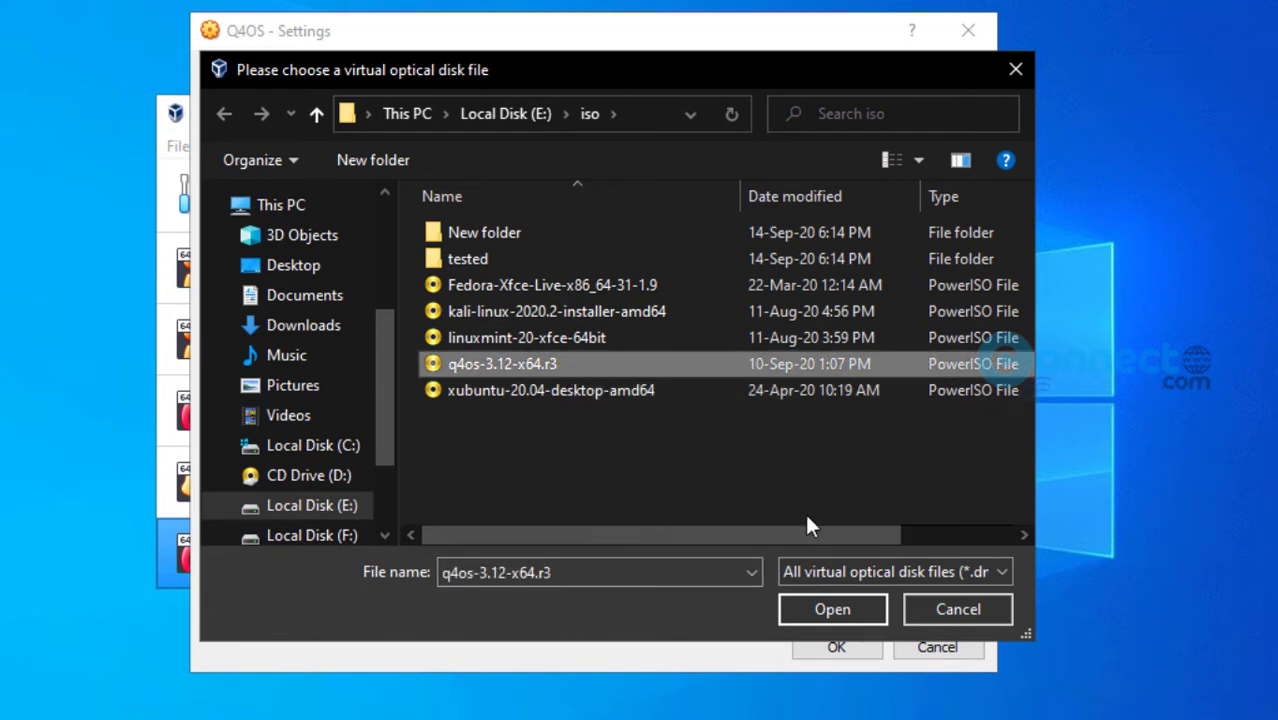
{"action": "left_click", "coordinate": [829, 606]}
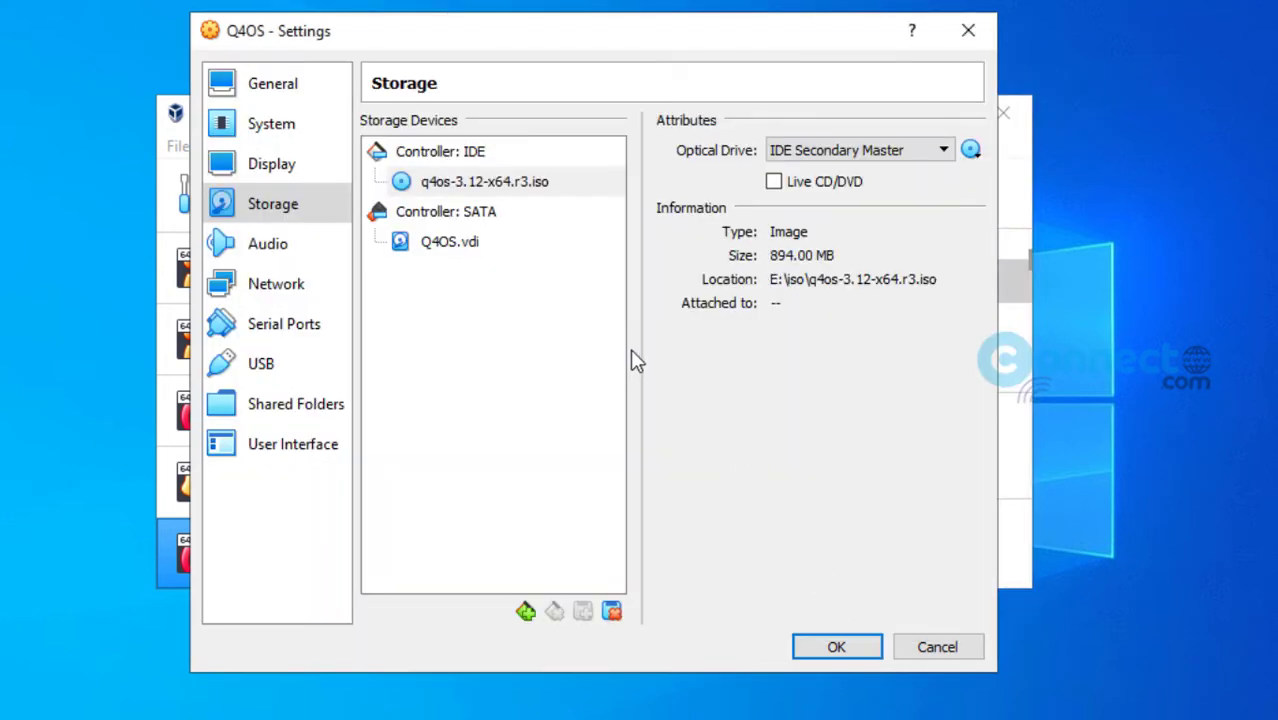
- Set the machine's video memory to 128 MB and enable PAE/NX for its processor, and save the settings
{"action": "left_click", "coordinate": [290, 180]}
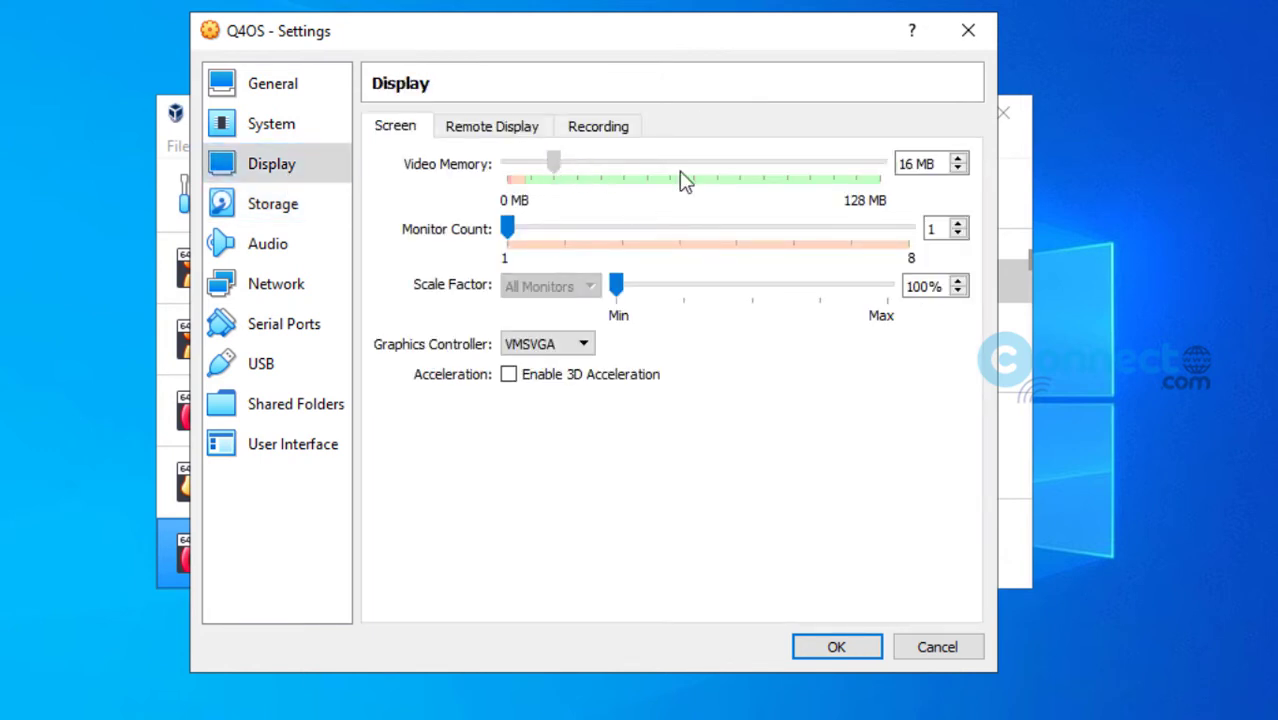
{"action": "left_click_drag", "start_coordinate": [680, 180], "coordinate": [882, 165]}
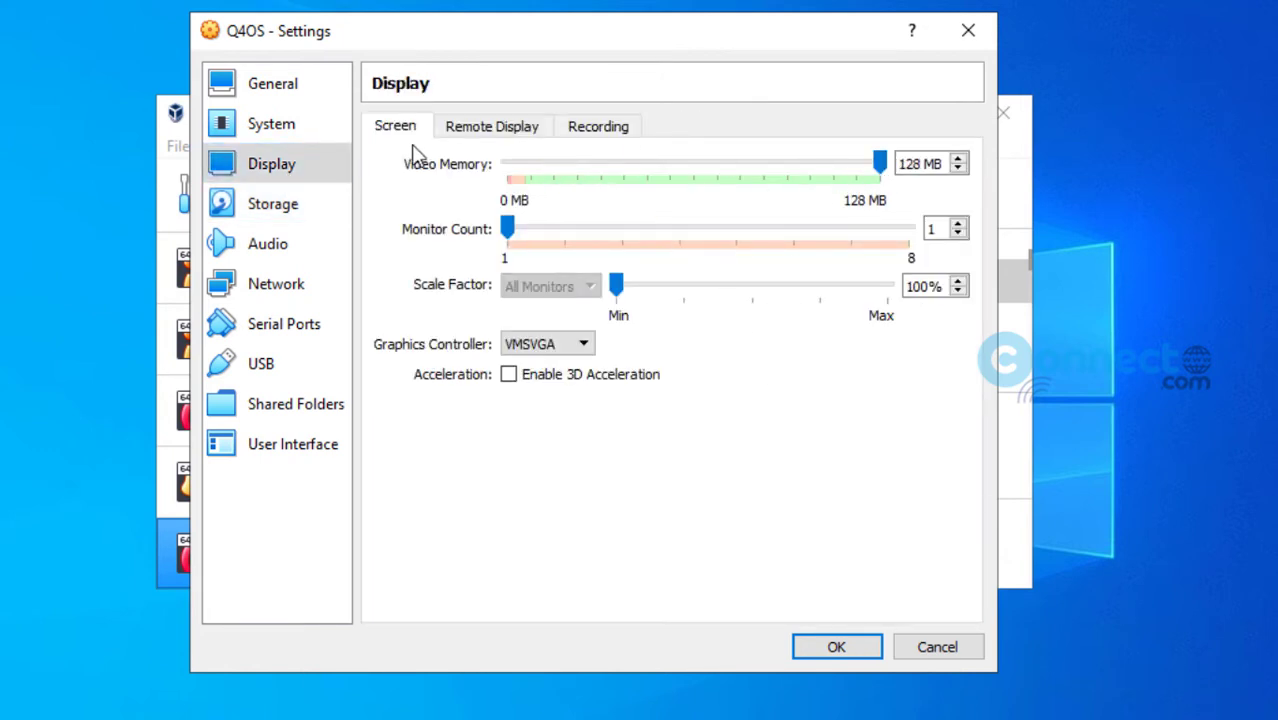
{"action": "left_click", "coordinate": [292, 128]}
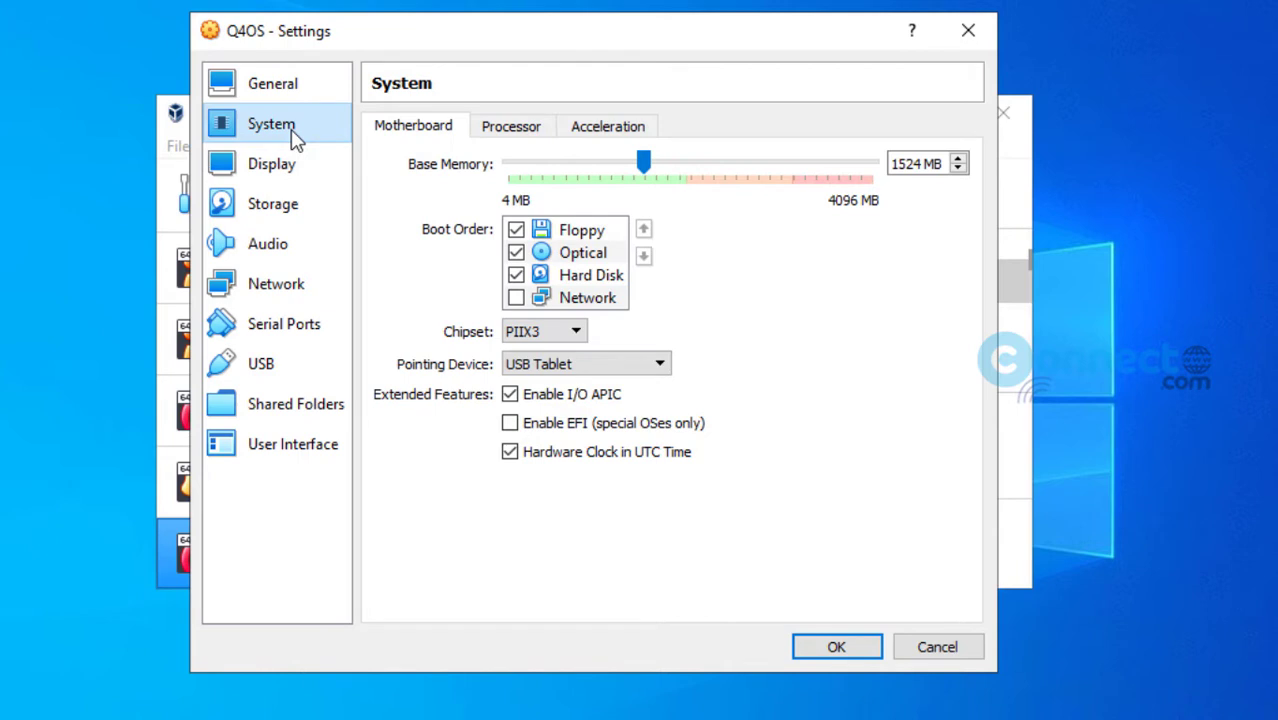
{"action": "double_click", "coordinate": [512, 396]}
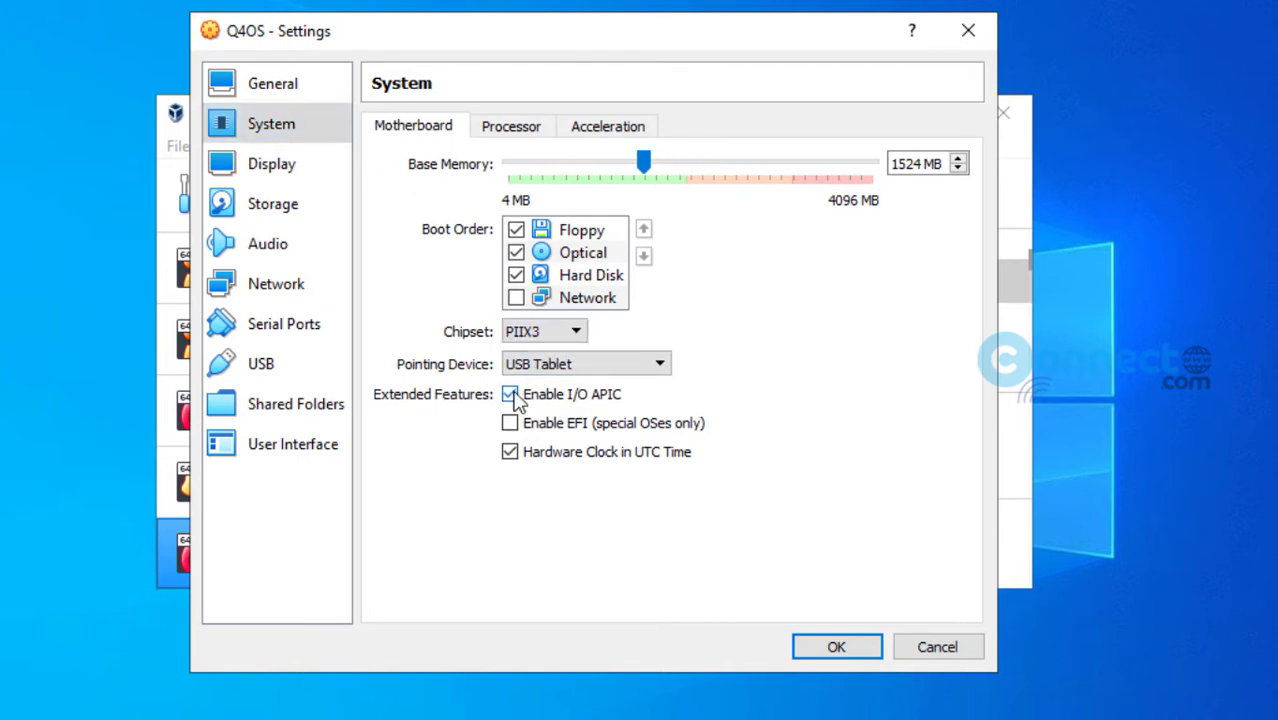
{"action": "left_click", "coordinate": [538, 136]}
{"action": "left_click", "coordinate": [510, 277]}
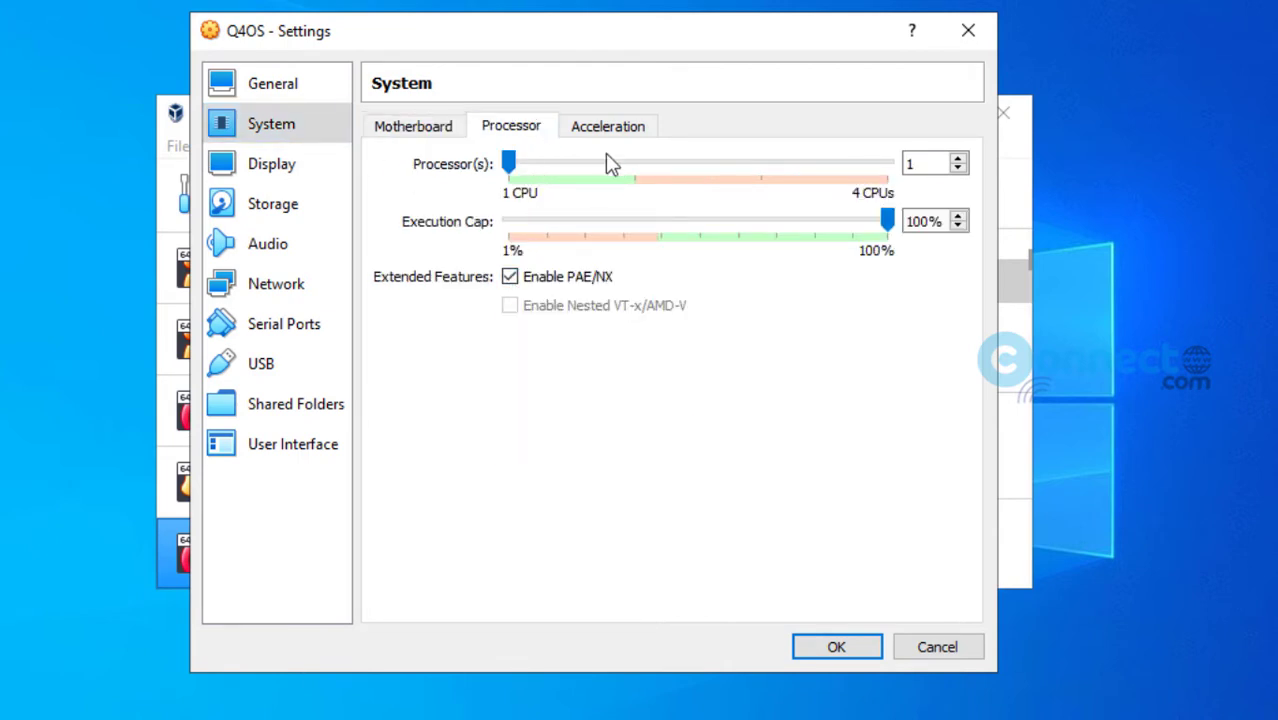
{"action": "left_click", "coordinate": [614, 128]}
{"action": "left_click", "coordinate": [516, 128]}
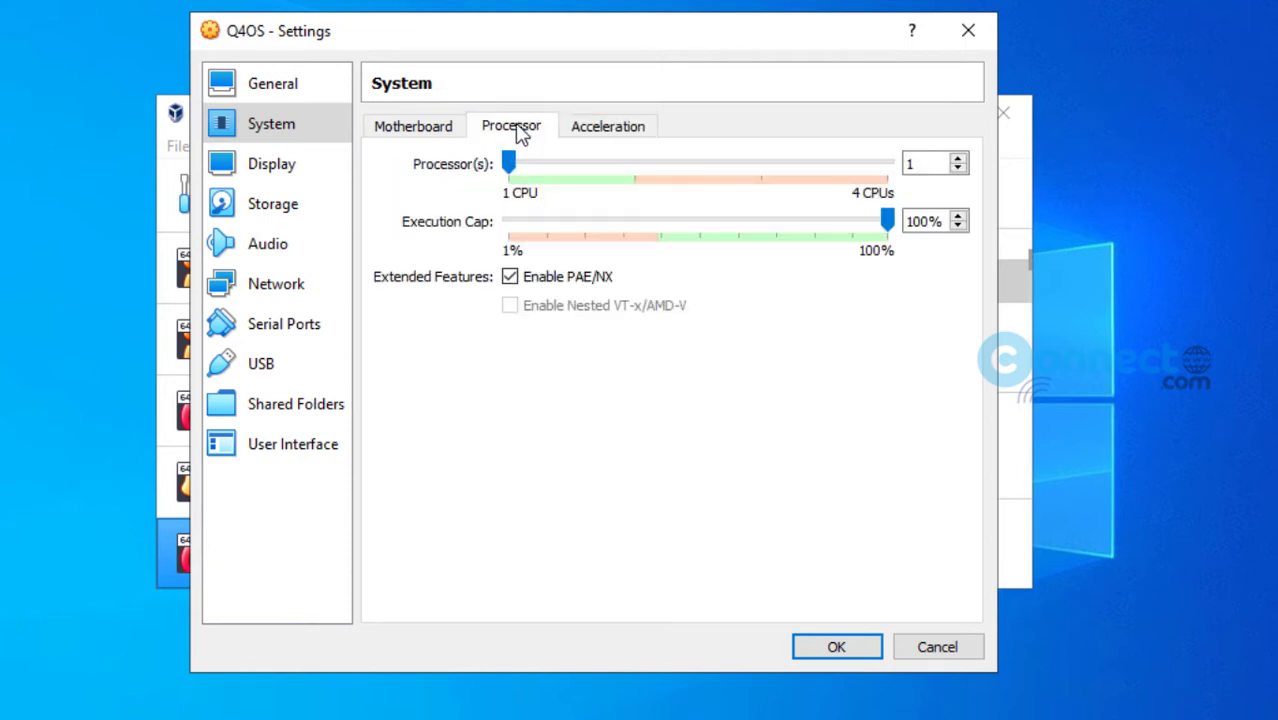
{"action": "left_click", "coordinate": [855, 646]}
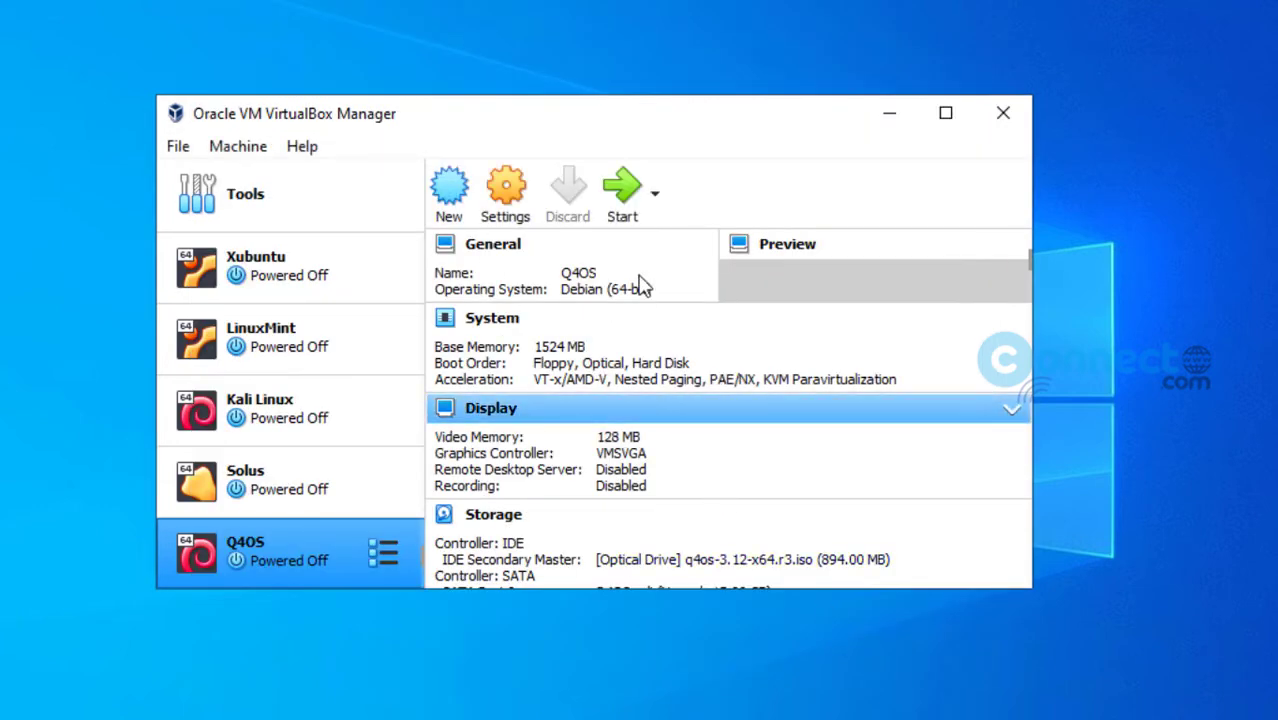
- Start the Q4OS machine with q4os-3.12-x64.r3.iso as its start-up disk
{"action": "left_click", "coordinate": [625, 200]}
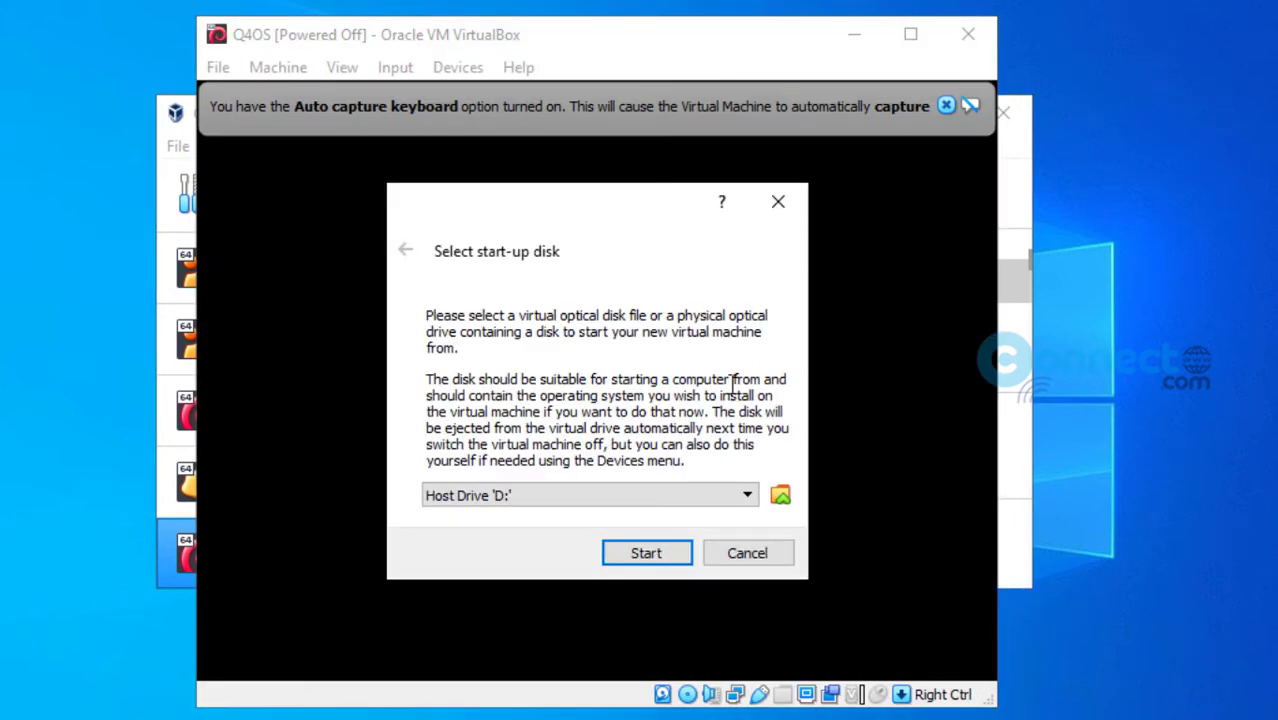
{"action": "left_click", "coordinate": [749, 495]}
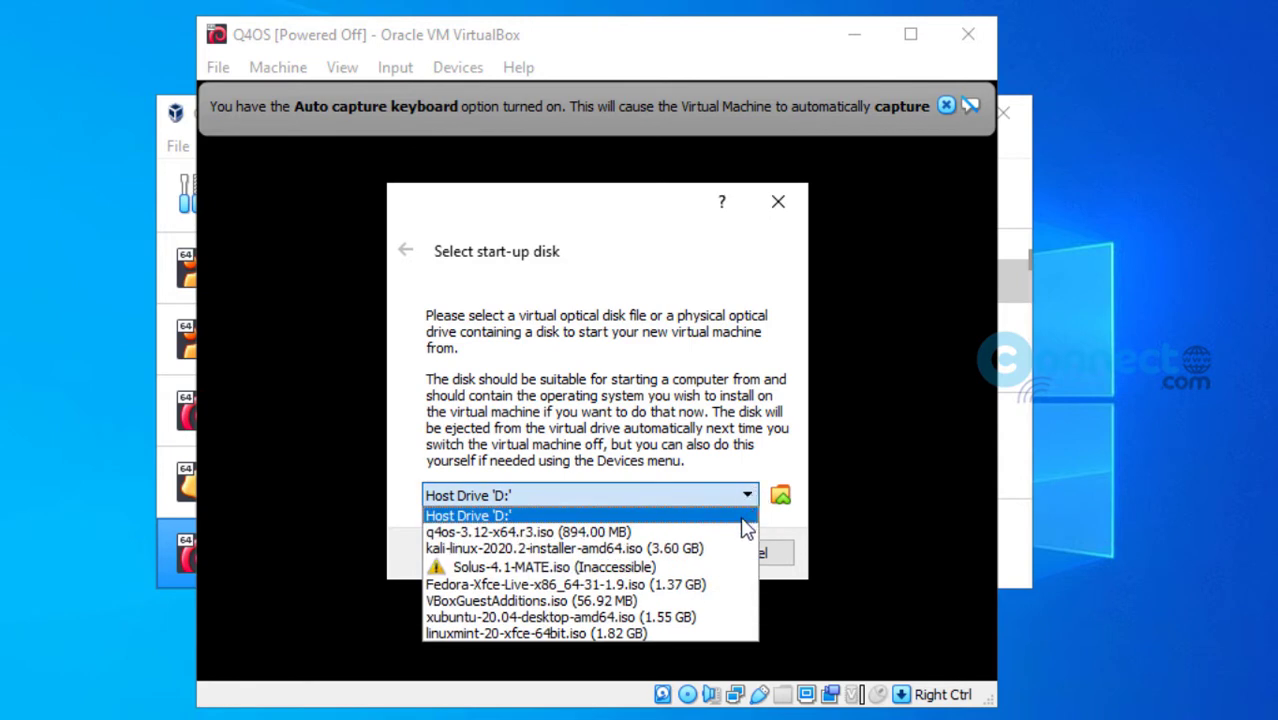
{"action": "left_click", "coordinate": [745, 532]}
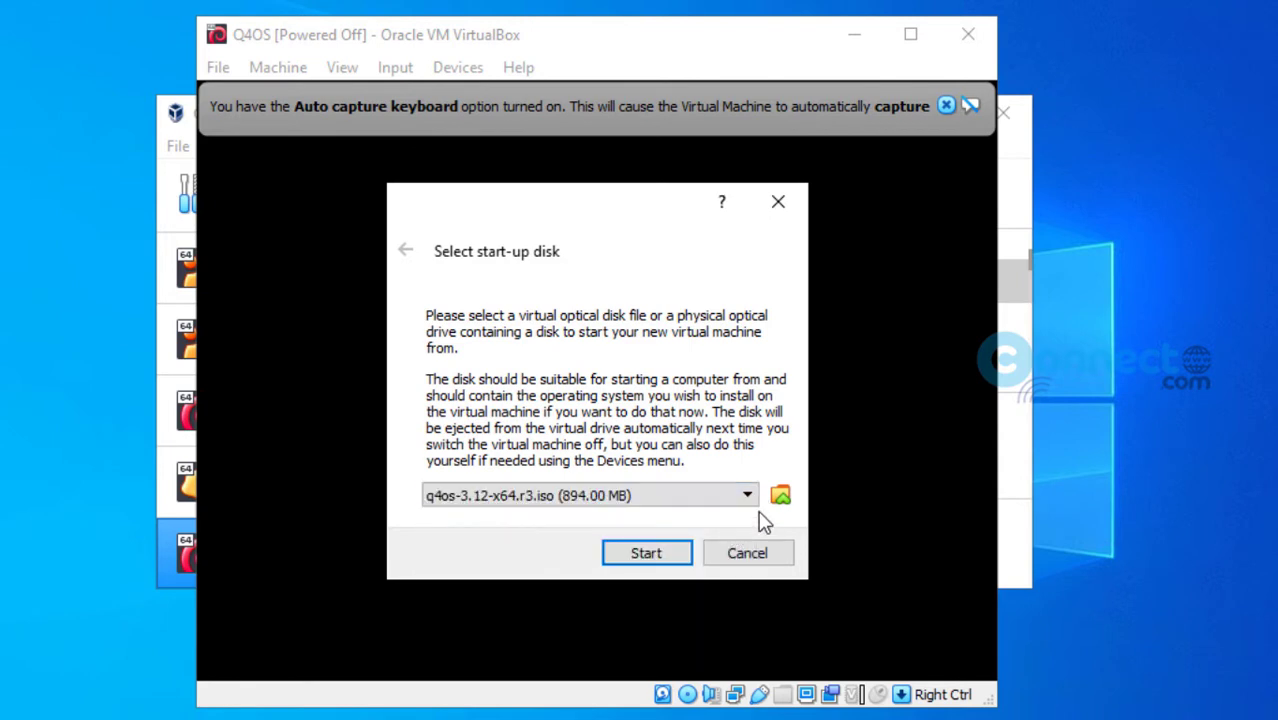
{"action": "left_click", "coordinate": [686, 566]}
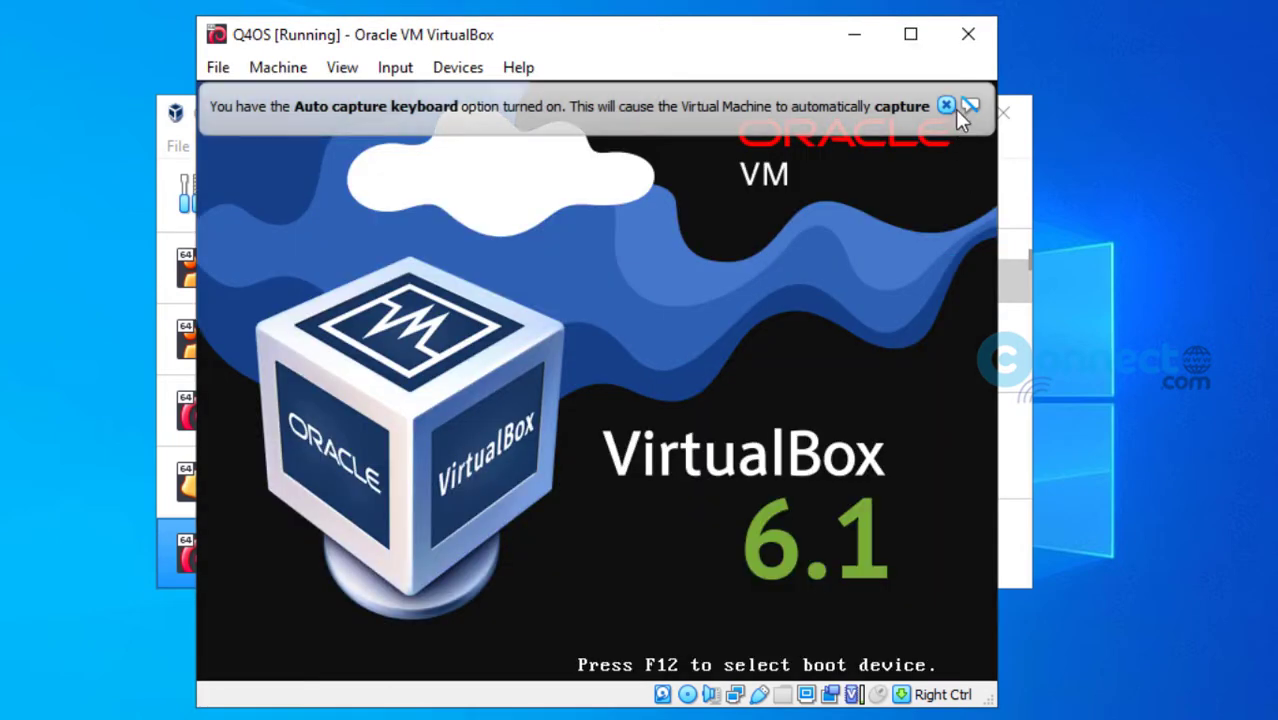
- Boot the machine into Q4OS Live and dismiss the keyboard capture and mouse integration notices
{"action": "left_click", "coordinate": [947, 105]}
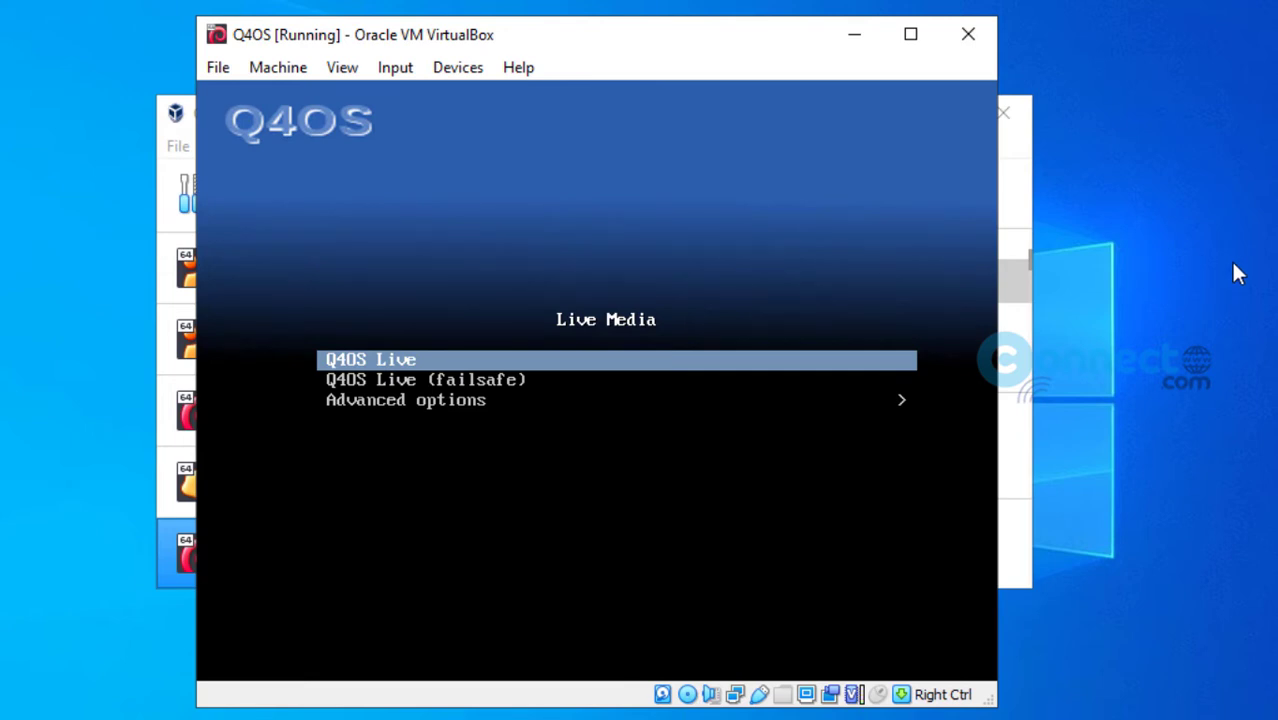
{"action": "key", "text": "Return"}
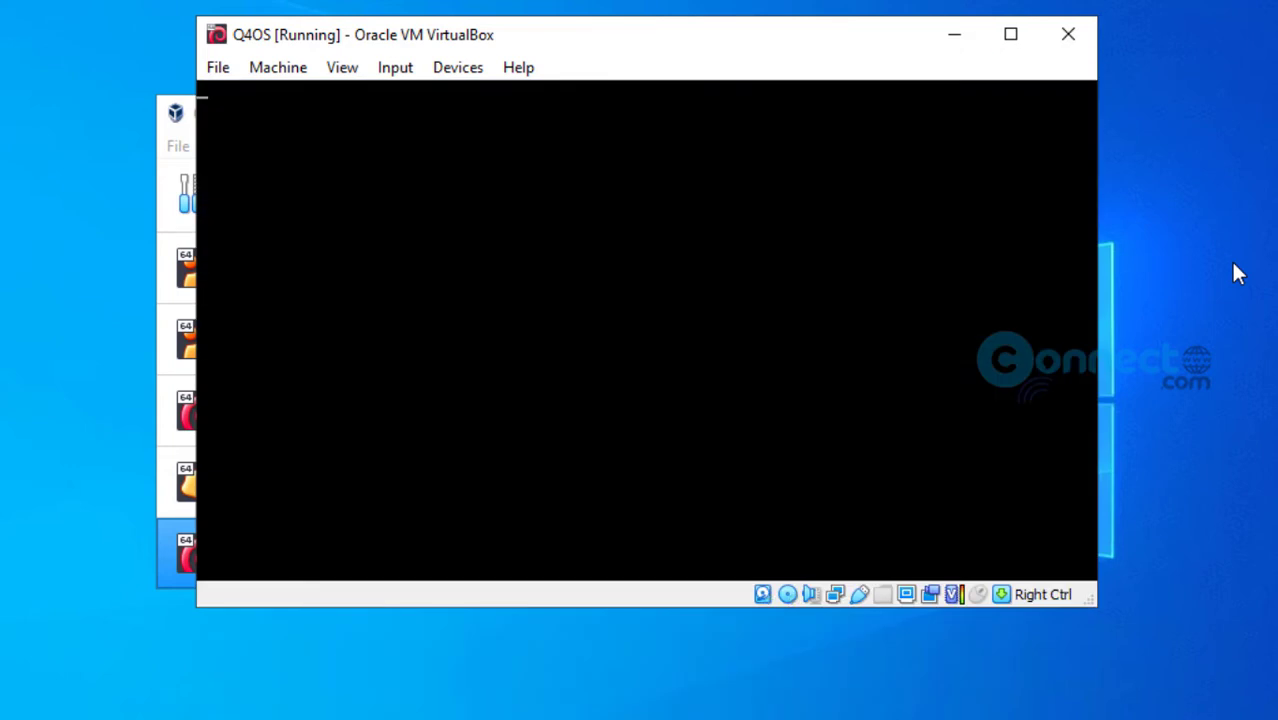
{"action": "left_click_drag", "start_coordinate": [833, 42], "coordinate": [788, 44]}
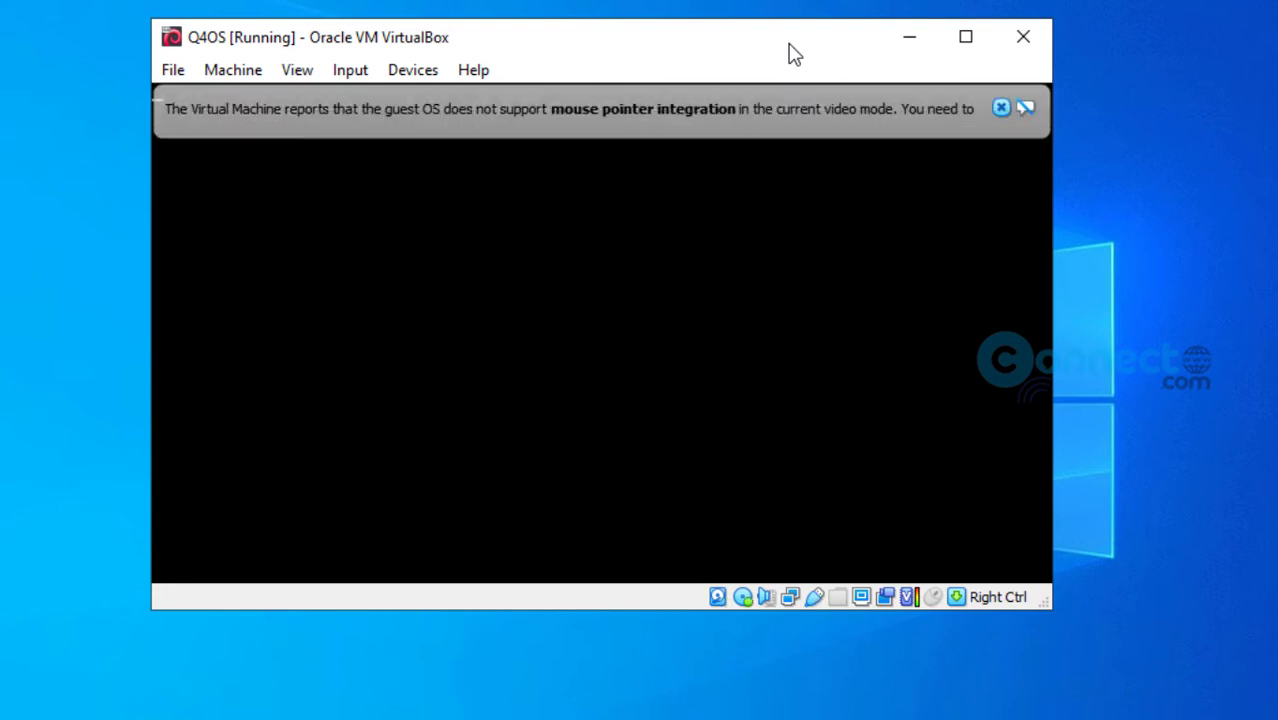
{"action": "left_click", "coordinate": [1001, 108]}
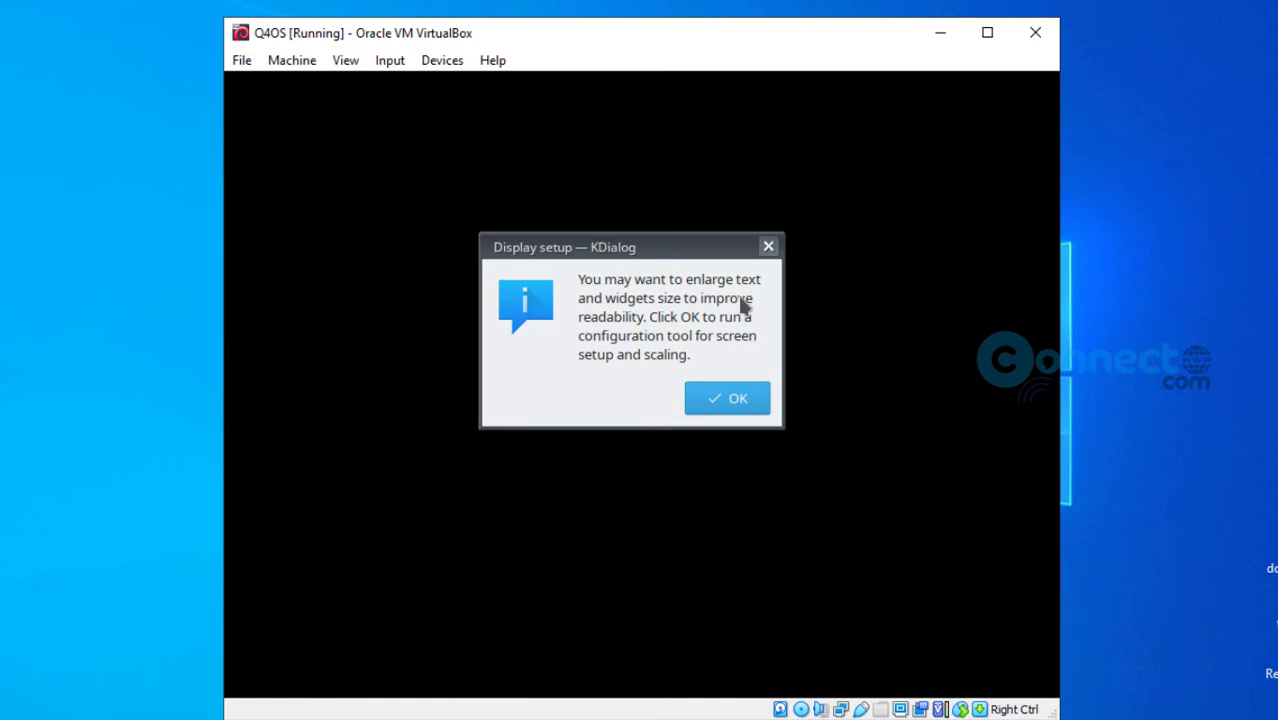
- Set the Virtual1 display's resolution to 1360x768 in the live system's display setup
{"action": "left_click", "coordinate": [744, 403]}
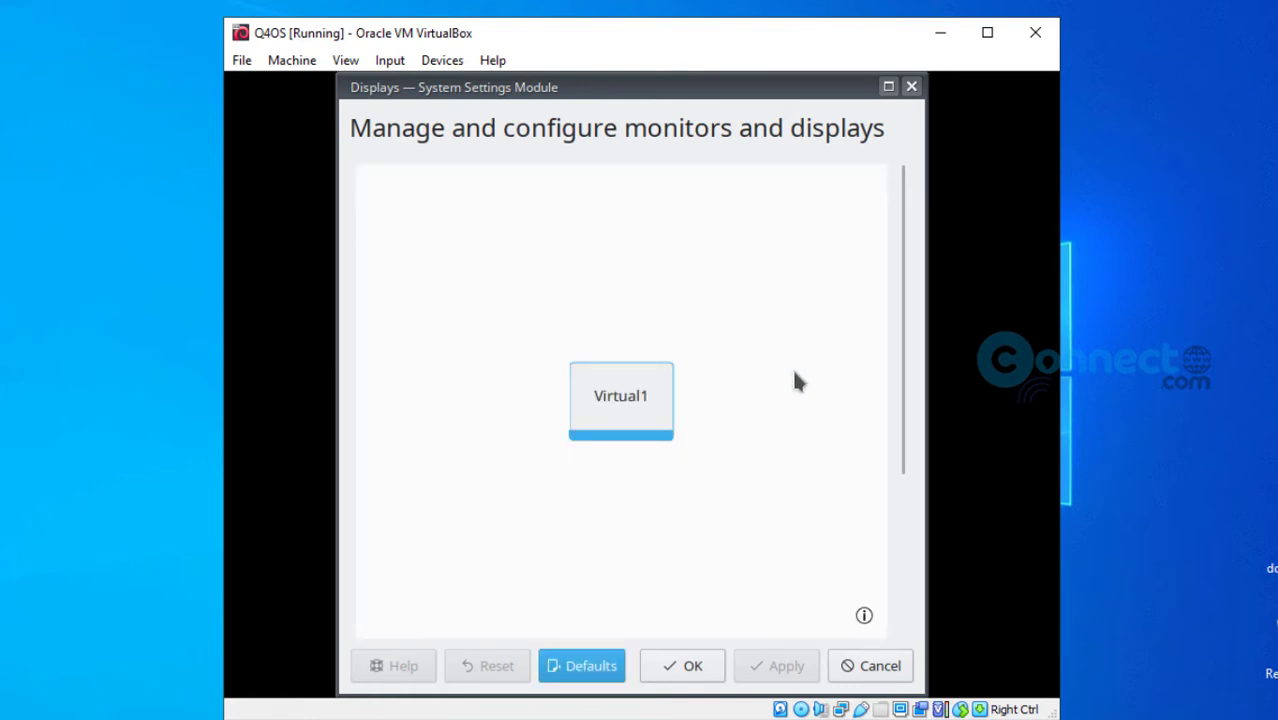
{"action": "scroll", "coordinate": [797, 380], "scroll_direction": "down", "scroll_amount": 5}
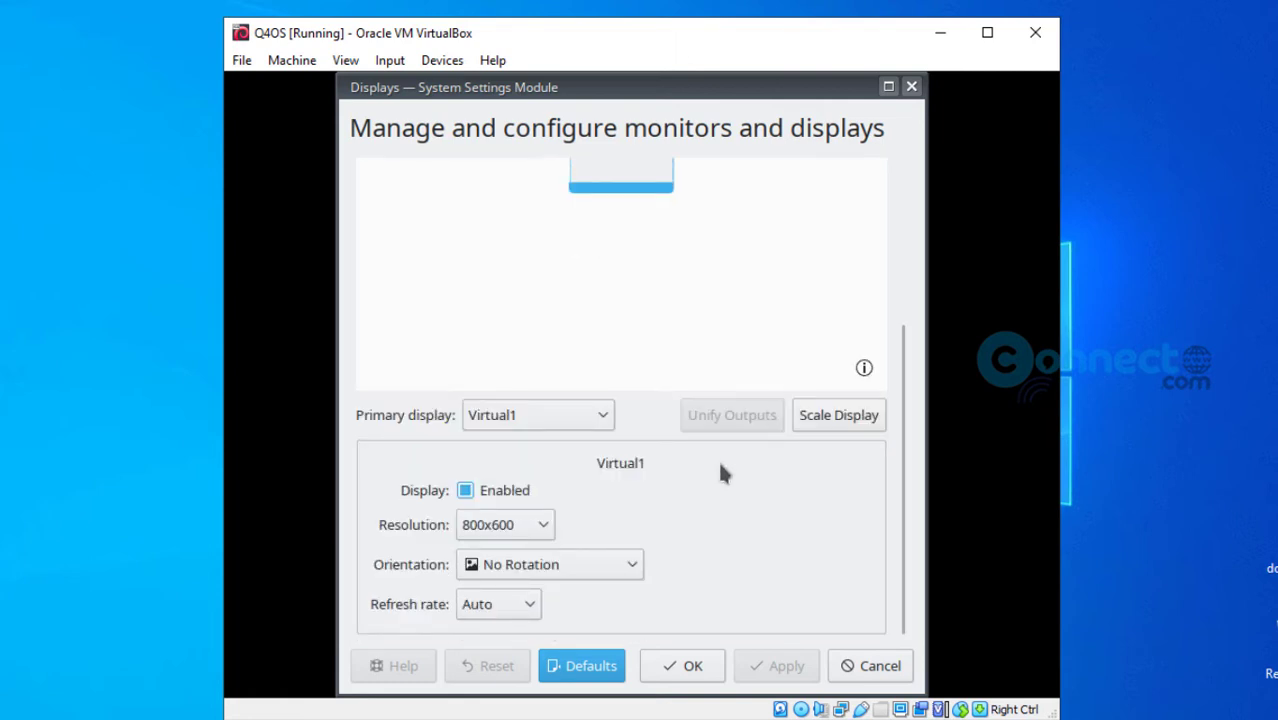
{"action": "left_click", "coordinate": [547, 525]}
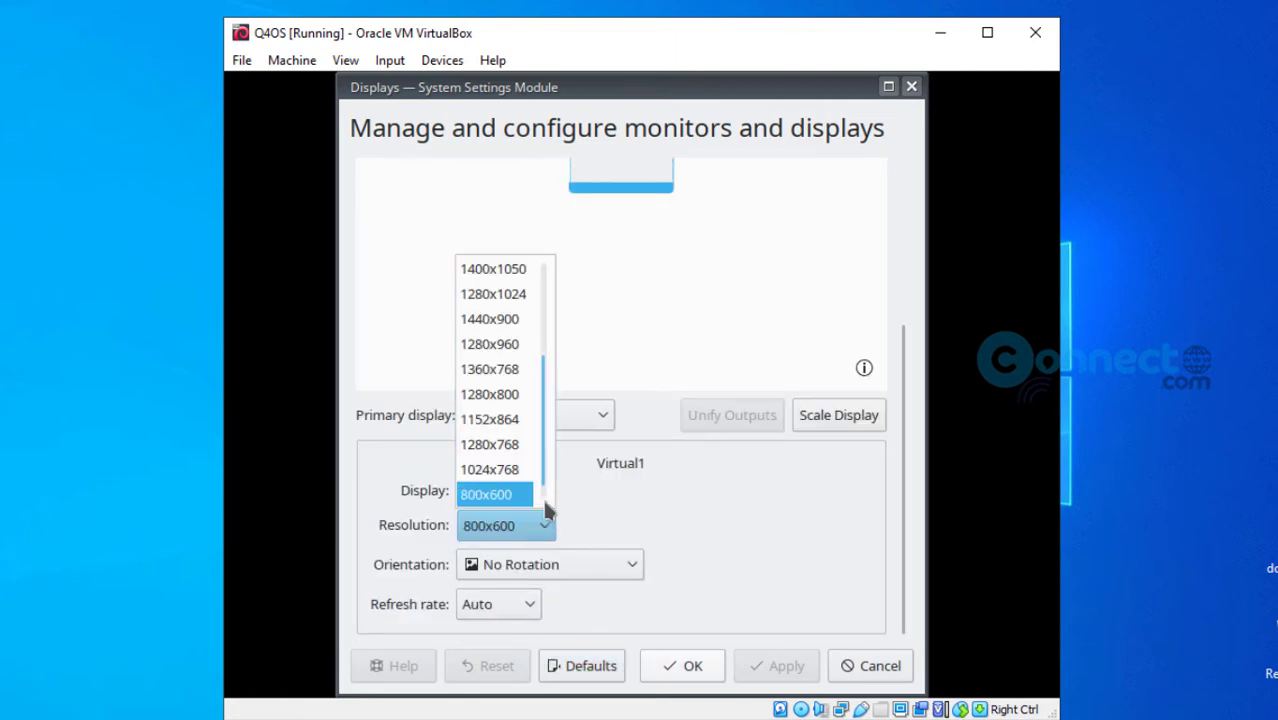
{"action": "left_click", "coordinate": [522, 369]}
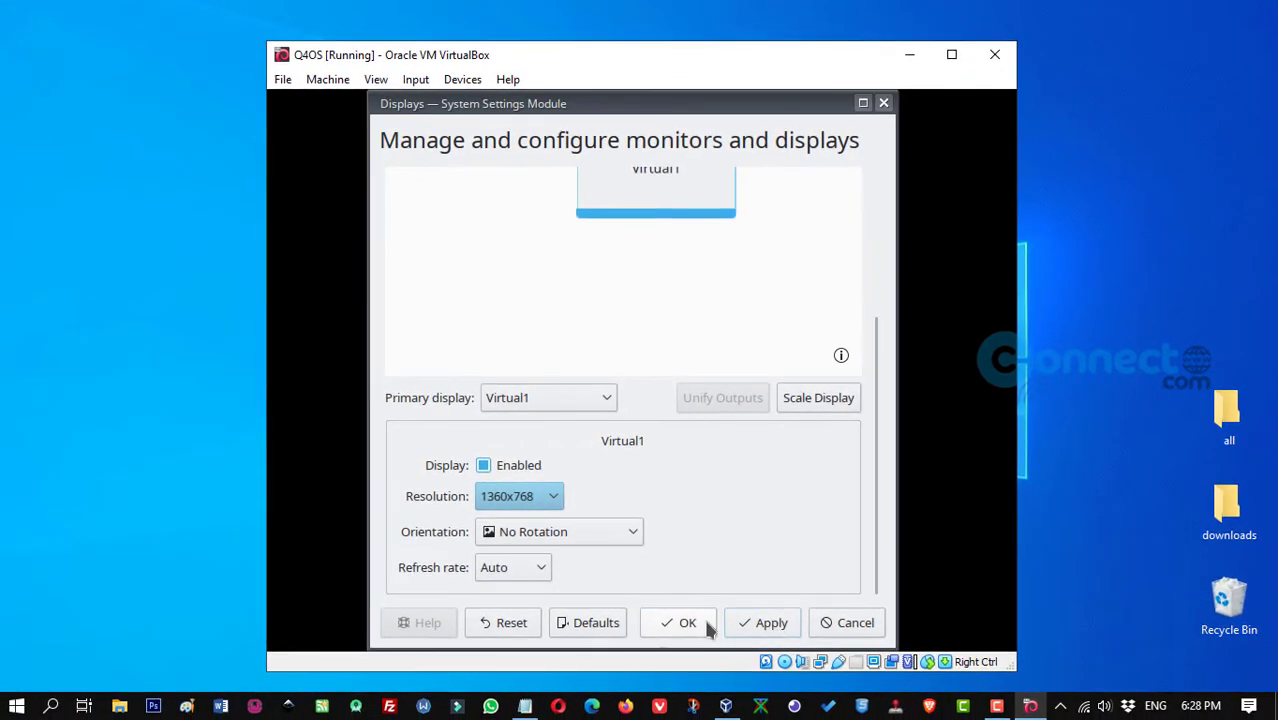
{"action": "left_click", "coordinate": [704, 623]}
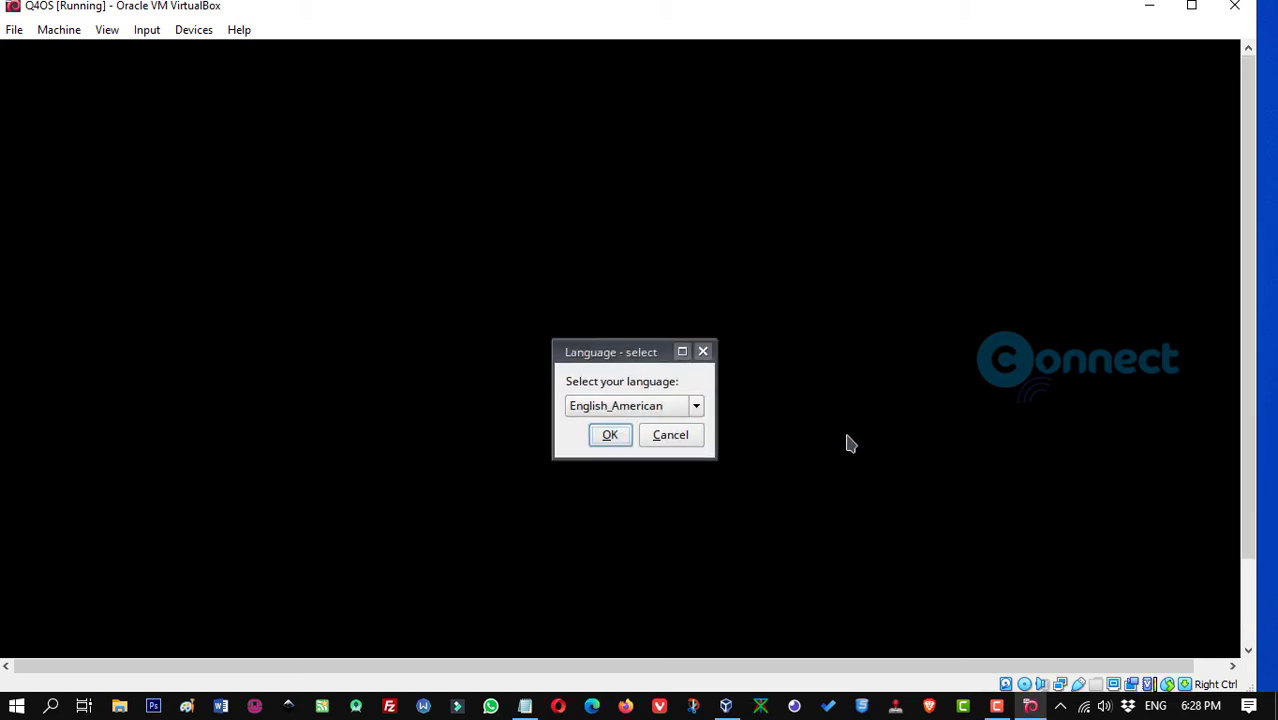
- Accept English_American as the live system's language and switch the virtual machine to full-screen mode
{"action": "left_click", "coordinate": [610, 437]}
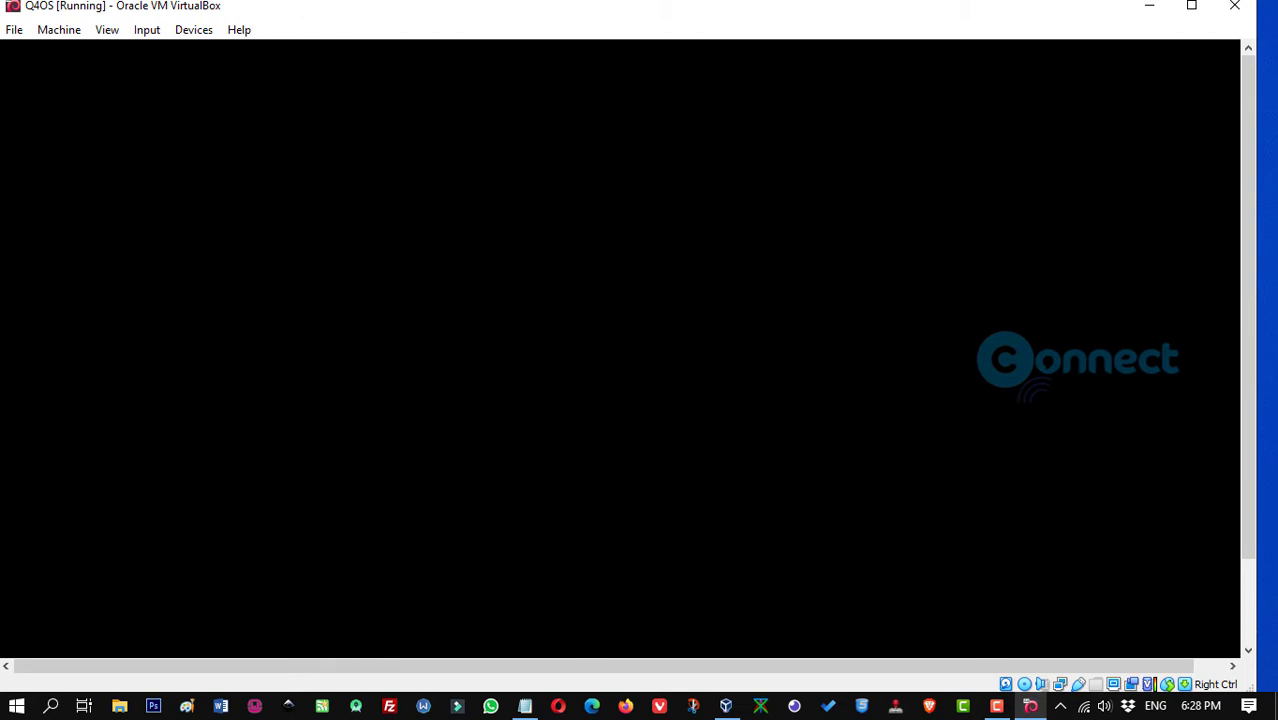
{"action": "left_click", "coordinate": [108, 32]}
{"action": "left_click", "coordinate": [121, 53]}
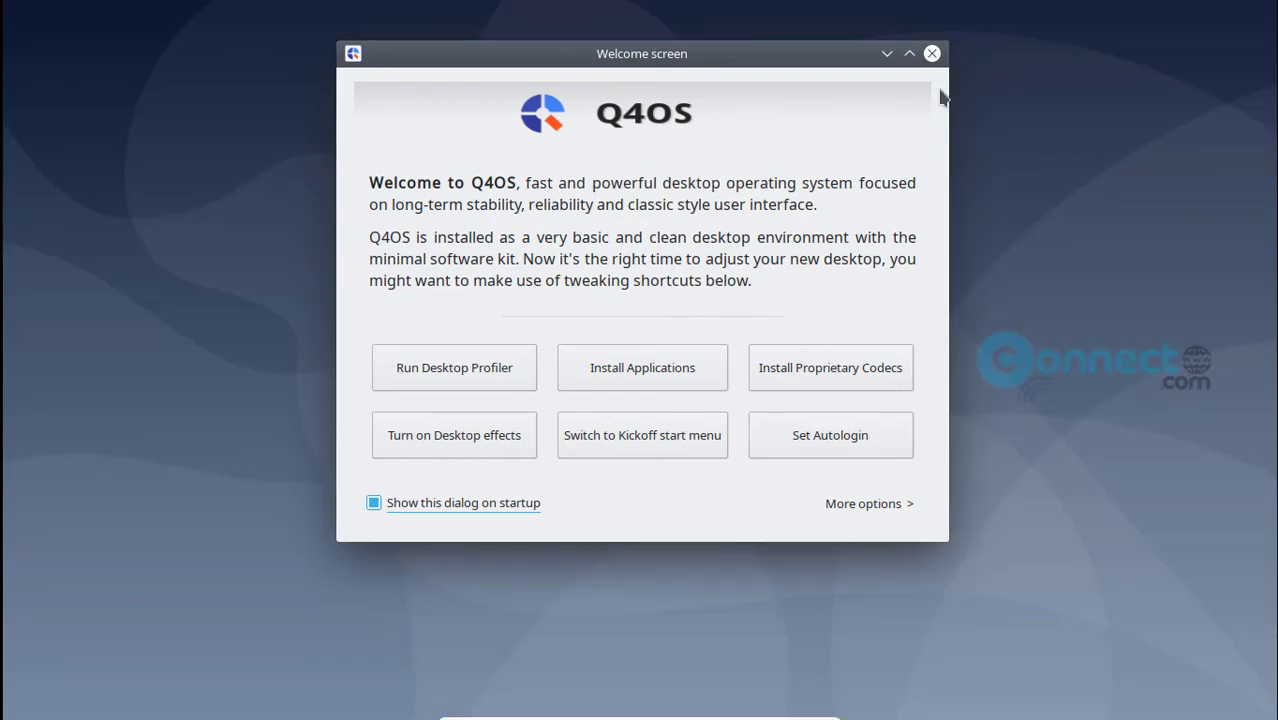
- Close the Q4OS welcome screen and the VirtualBox detection notification
{"action": "left_click", "coordinate": [932, 54]}
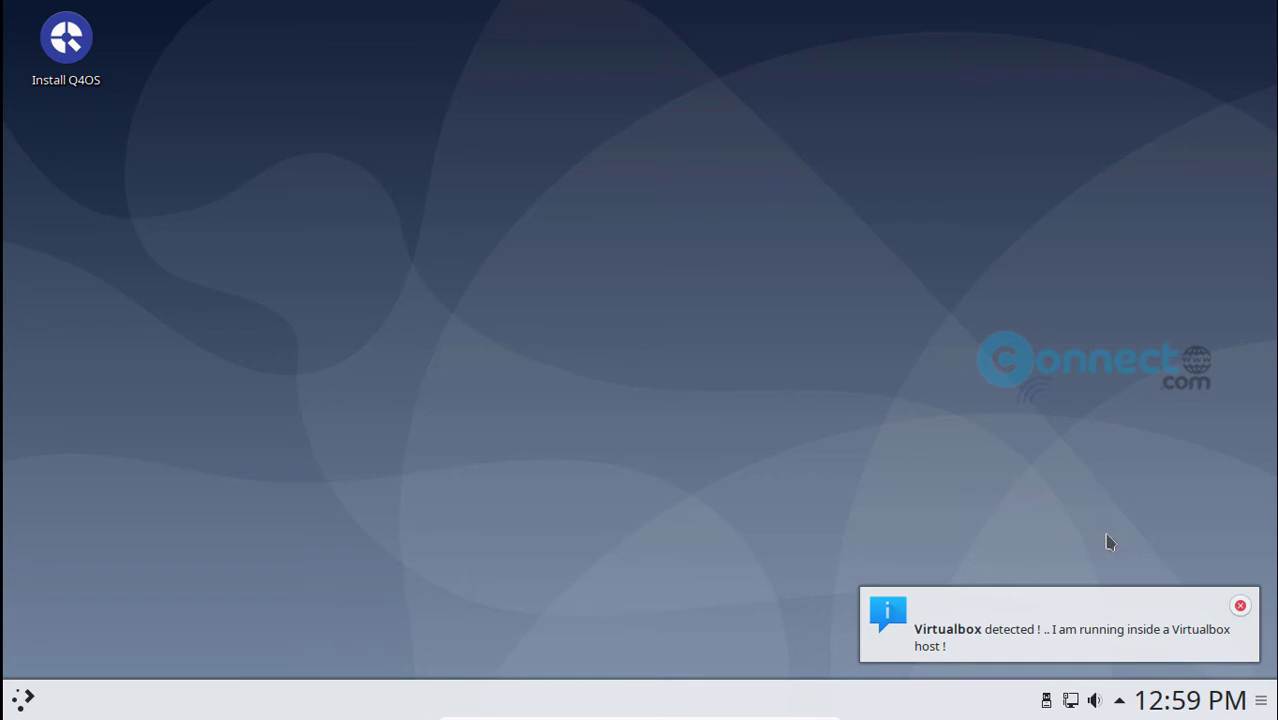
{"action": "left_click", "coordinate": [1240, 605]}
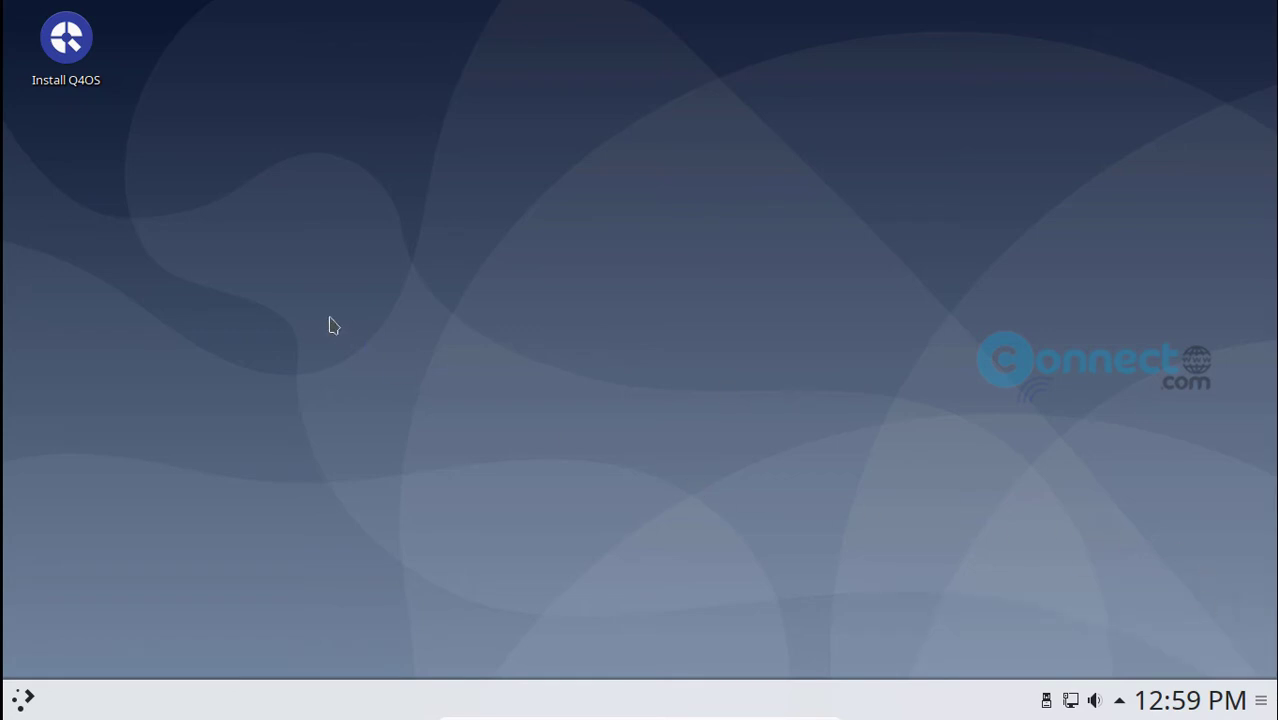
- Launch the Q4OS installer, keeping American English as the language and Asia/Kolkata as the location
{"action": "left_click", "coordinate": [80, 62]}
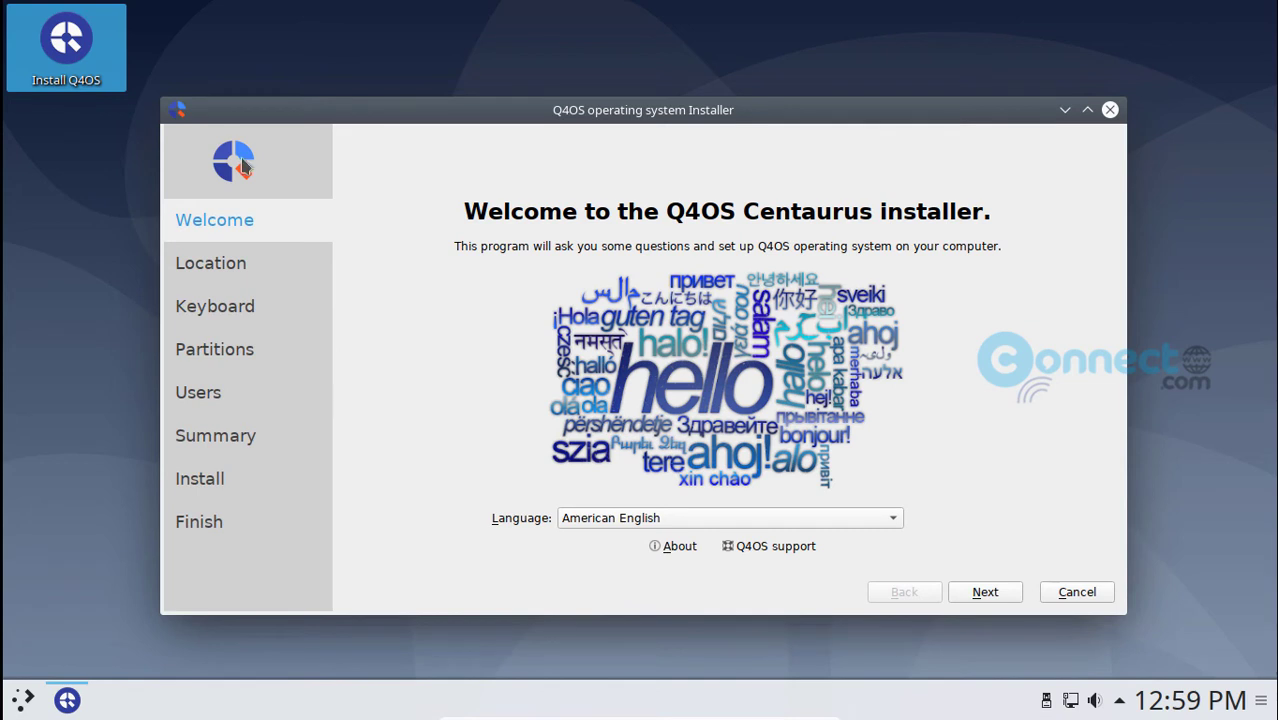
{"action": "left_click", "coordinate": [985, 592]}
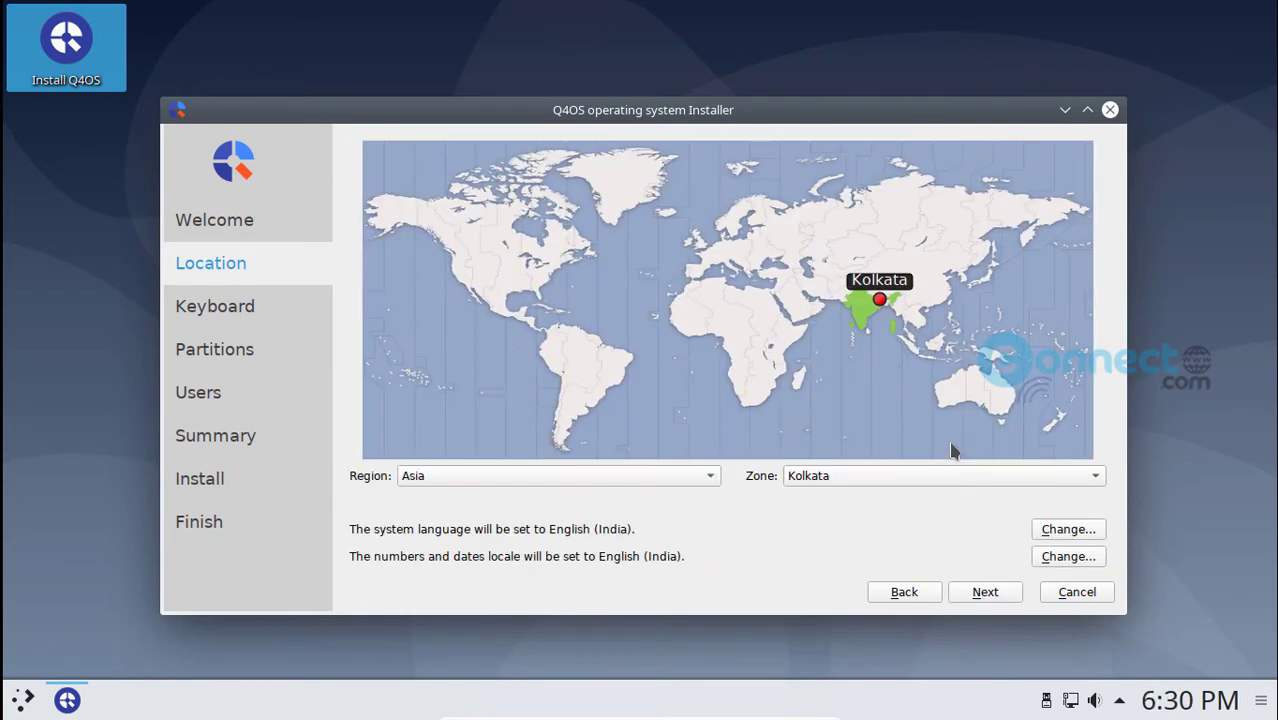
{"action": "left_click", "coordinate": [1003, 592]}
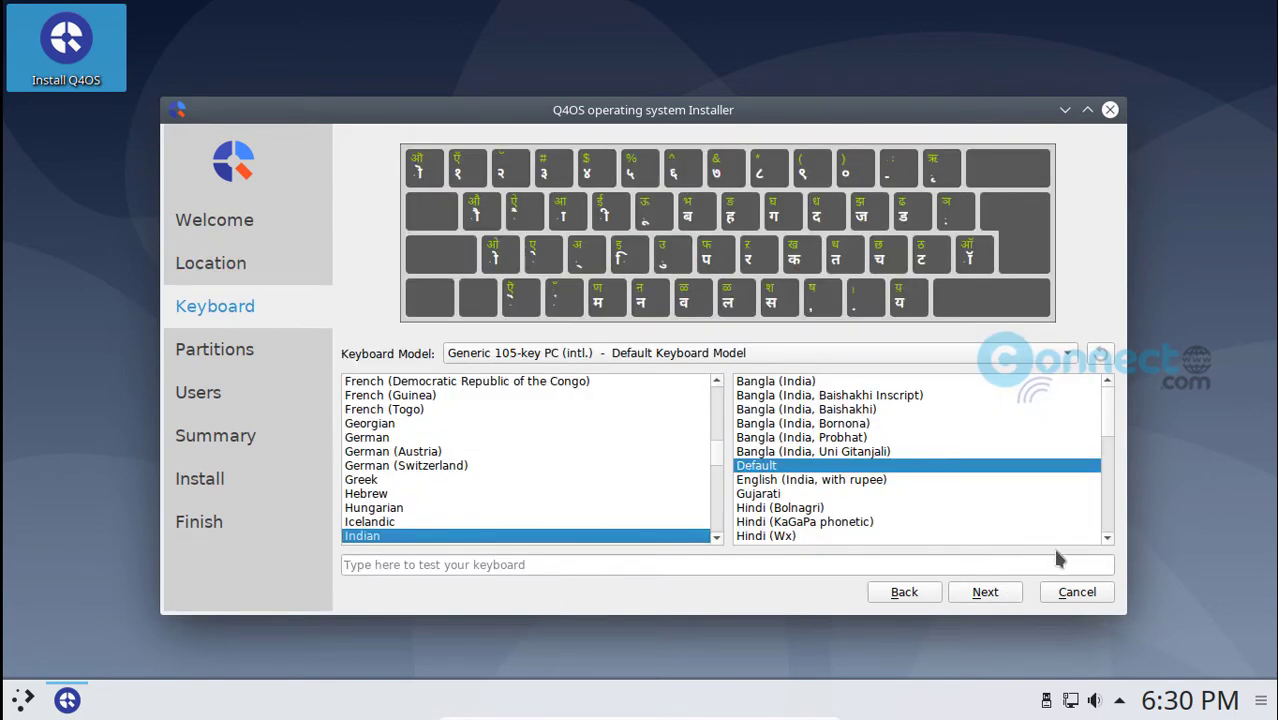
- Choose the English (US) keyboard layout with the Default variant for the installation and continue to partitioning
{"action": "left_click", "coordinate": [1015, 604]}
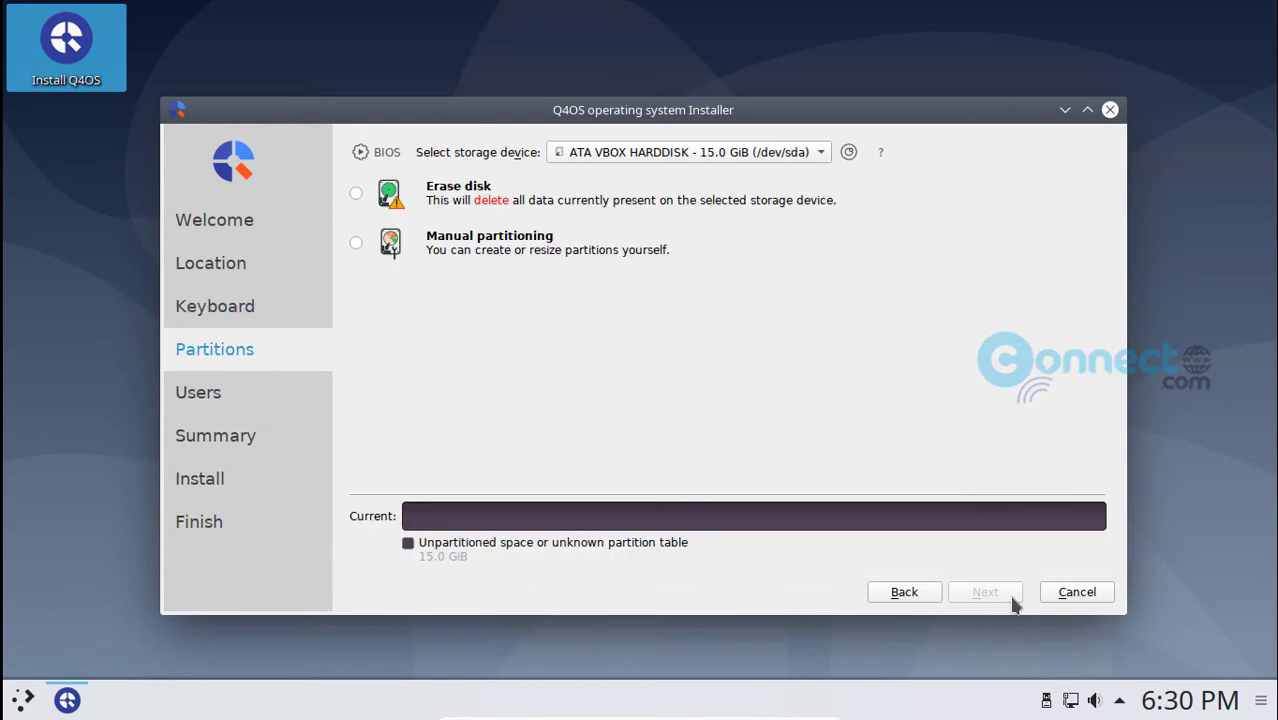
{"action": "left_click", "coordinate": [920, 597]}
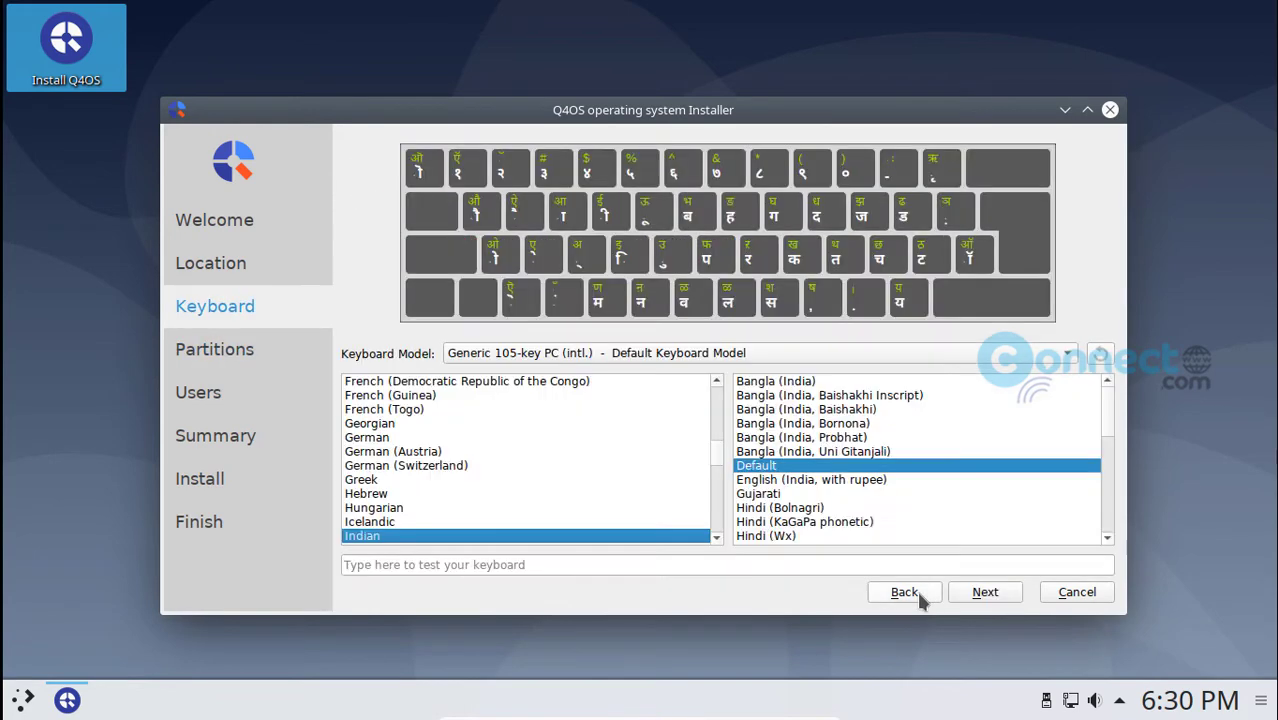
{"action": "scroll", "coordinate": [390, 460], "scroll_direction": "up", "scroll_amount": 10}
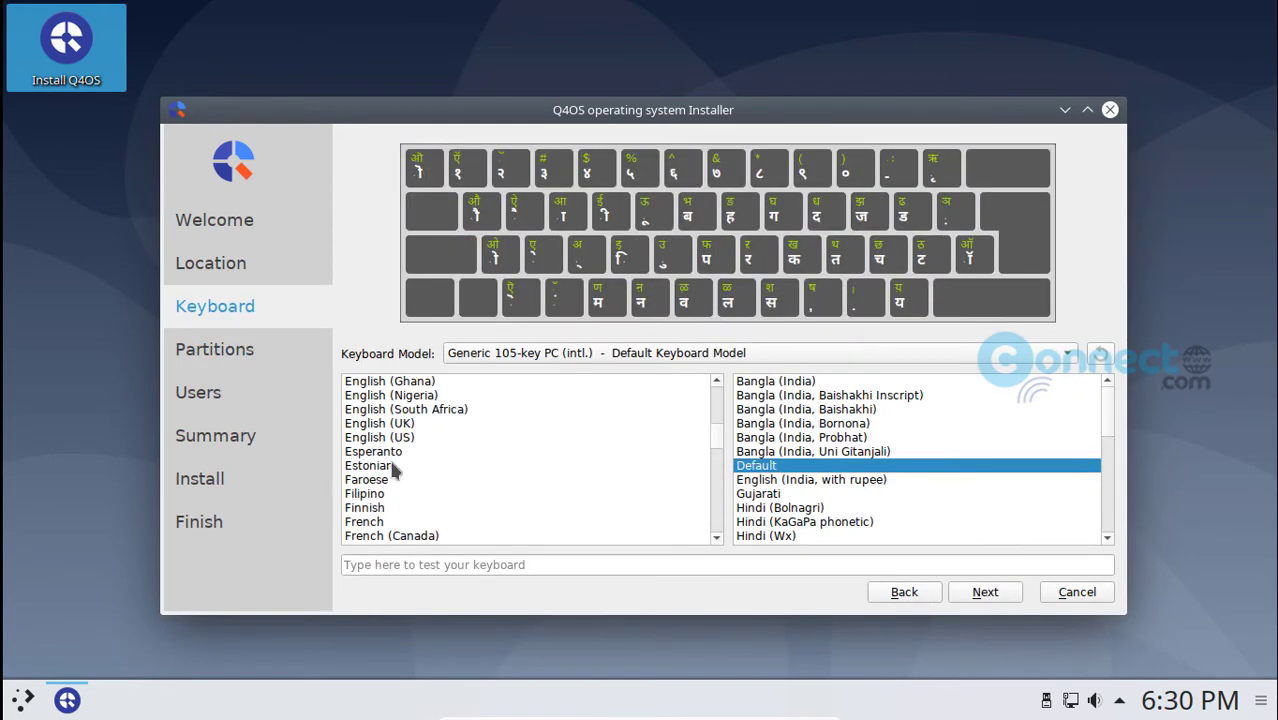
{"action": "scroll", "coordinate": [393, 470], "scroll_direction": "down", "scroll_amount": 6}
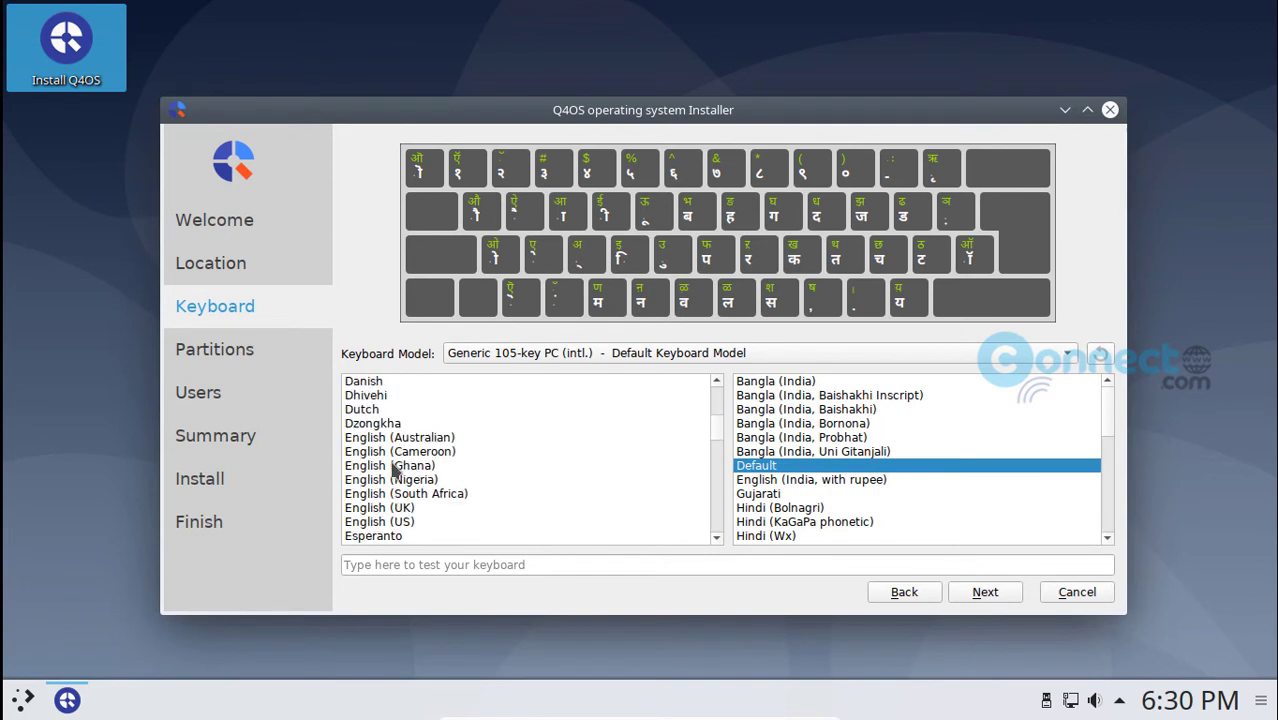
{"action": "left_click", "coordinate": [406, 528]}
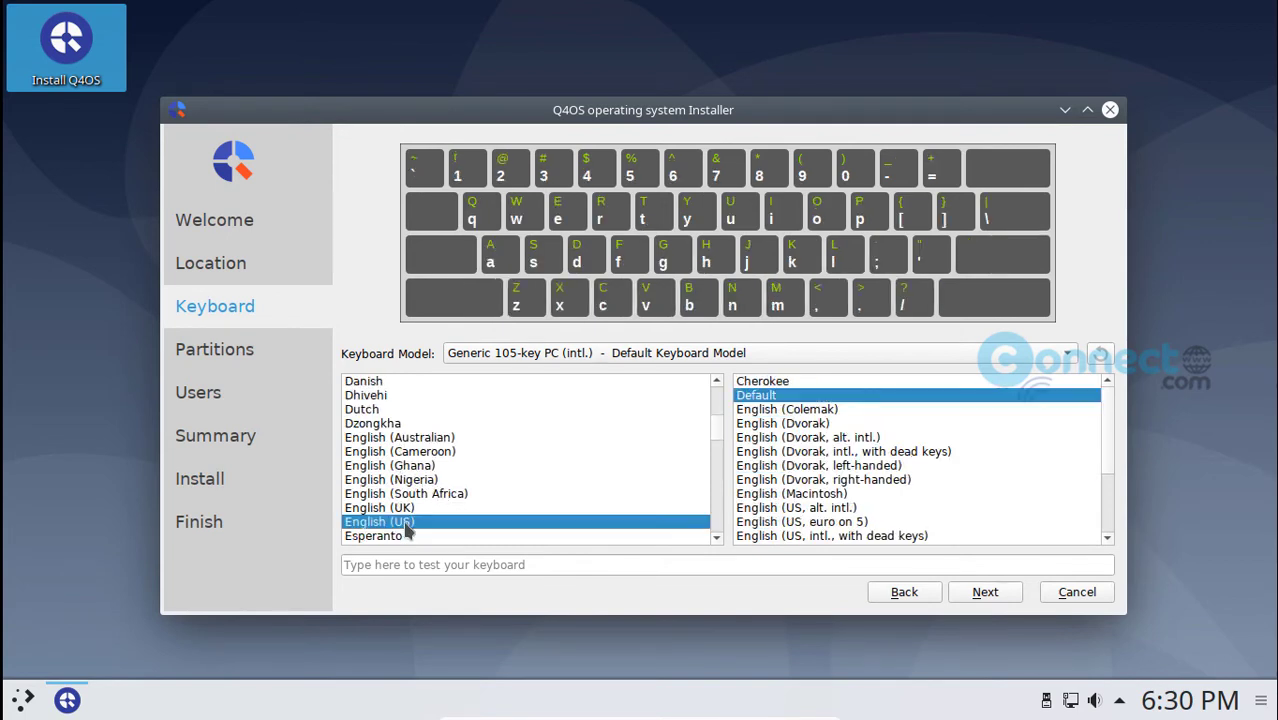
{"action": "left_click", "coordinate": [1013, 600]}
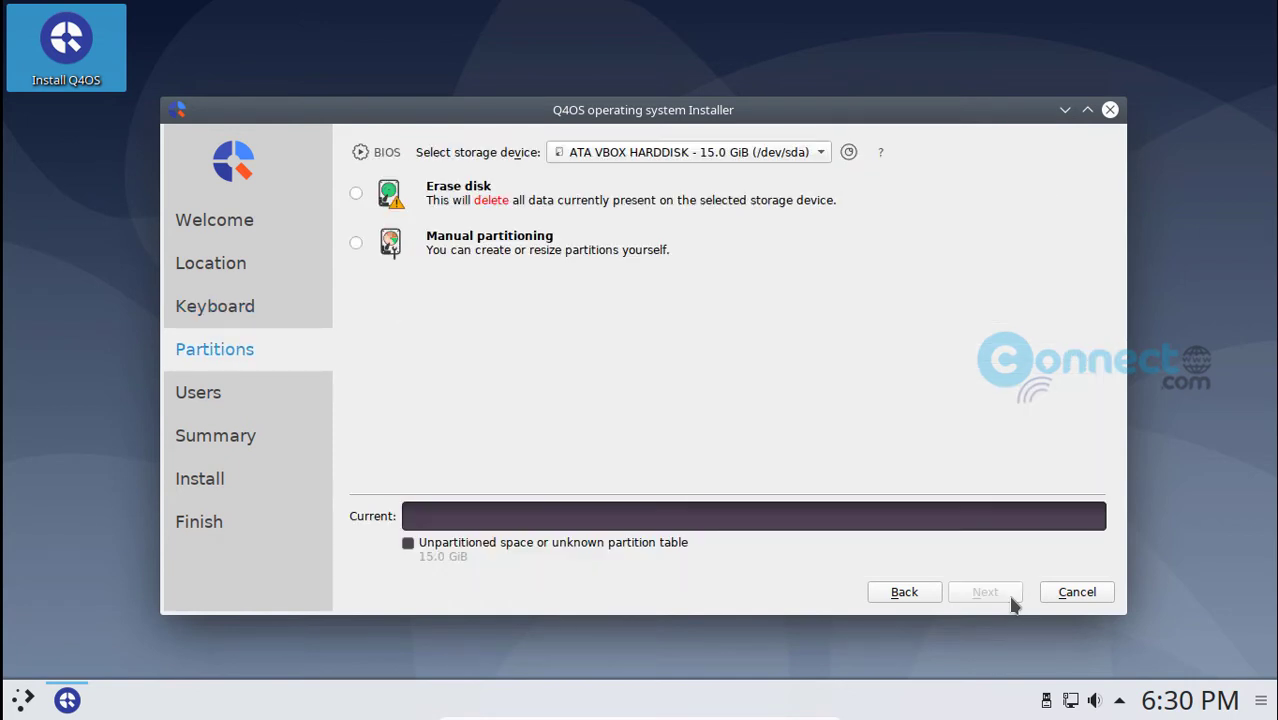
- Choose to erase the 15.0 GiB VBOX hard disk for the installation and continue to the user settings
{"action": "left_click", "coordinate": [356, 194]}
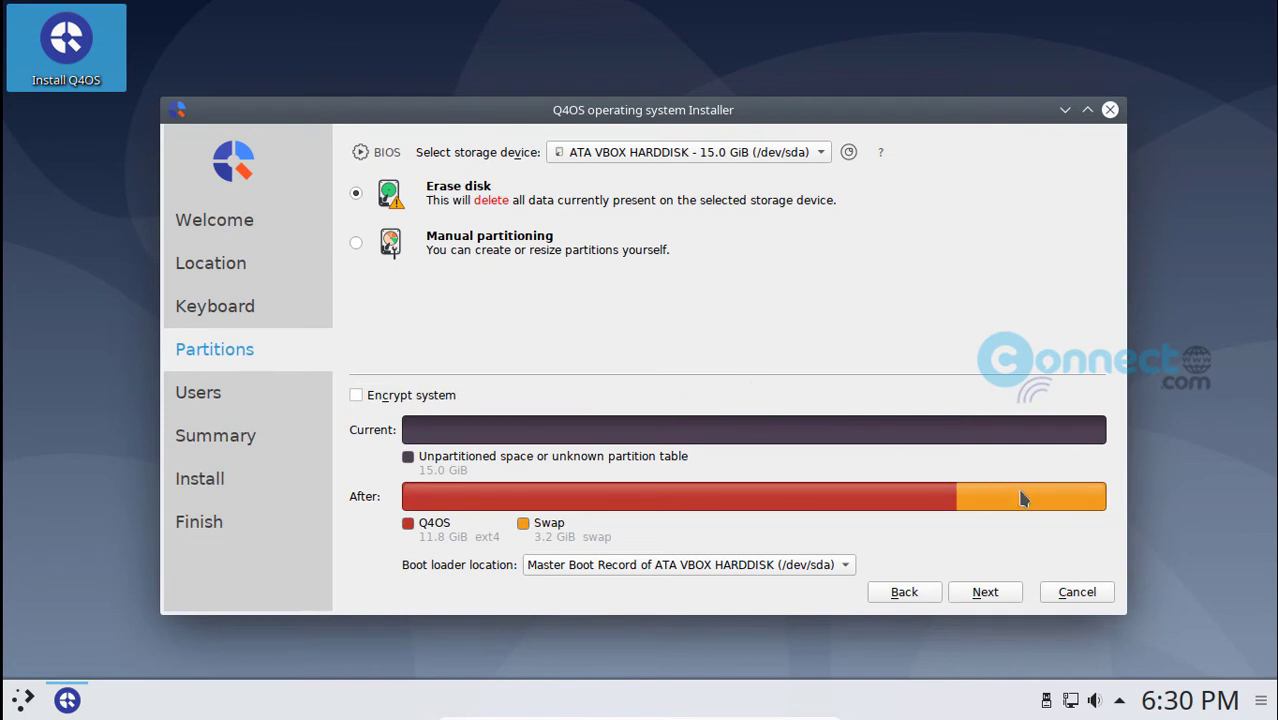
{"action": "left_click", "coordinate": [1007, 595]}
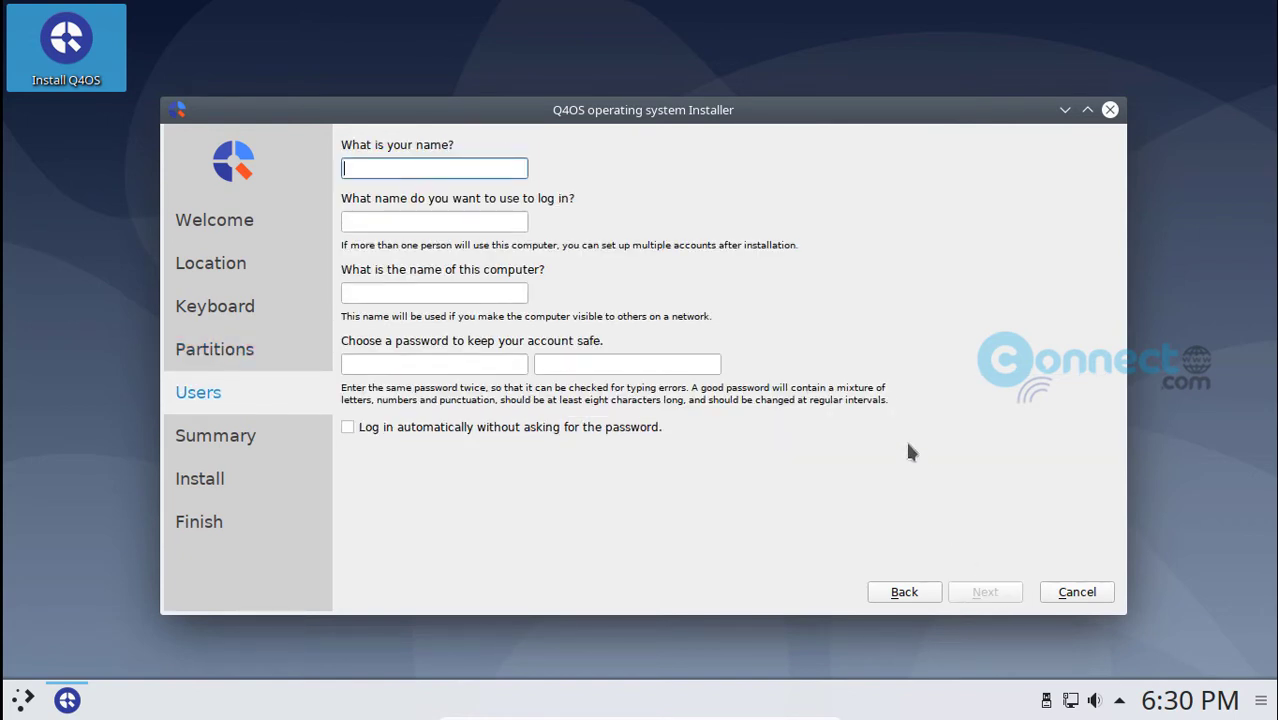
- Enter the user's name for the new account and set the computer name to connectwww
{"action": "type", "text": "Manikandan"}
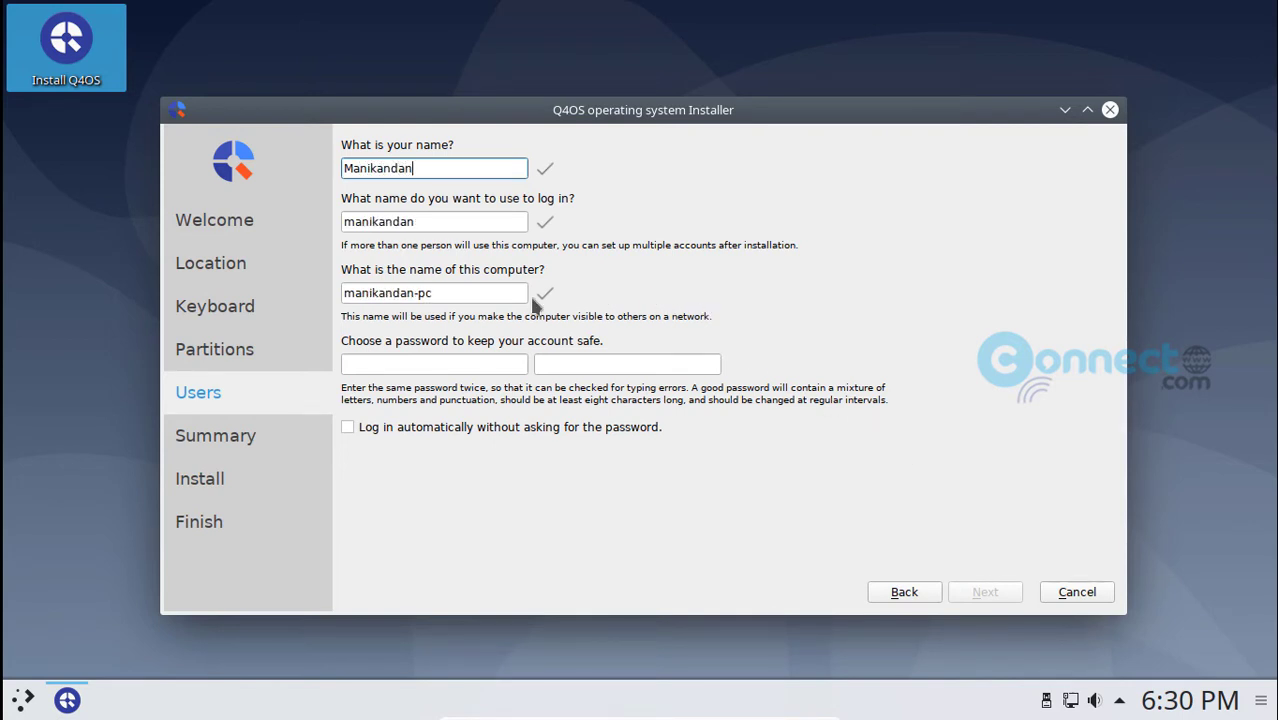
{"action": "left_click_drag", "start_coordinate": [472, 296], "coordinate": [340, 295]}
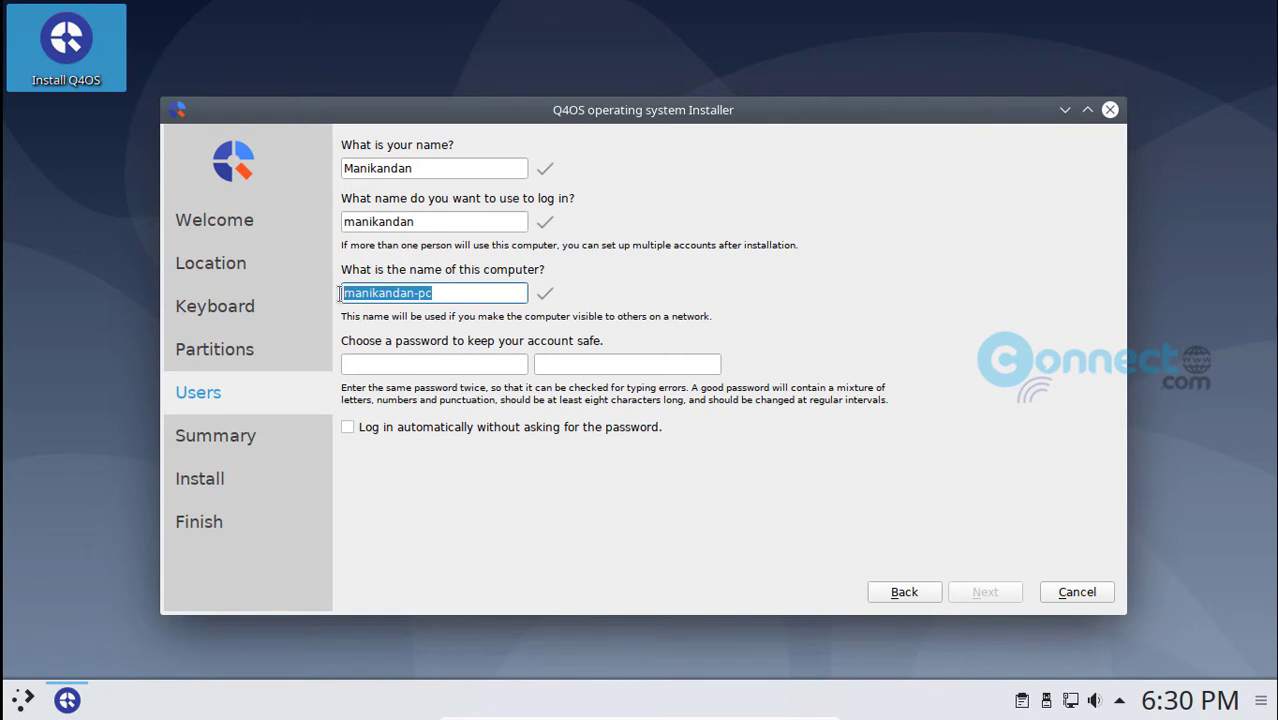
{"action": "type", "text": "connectwww"}
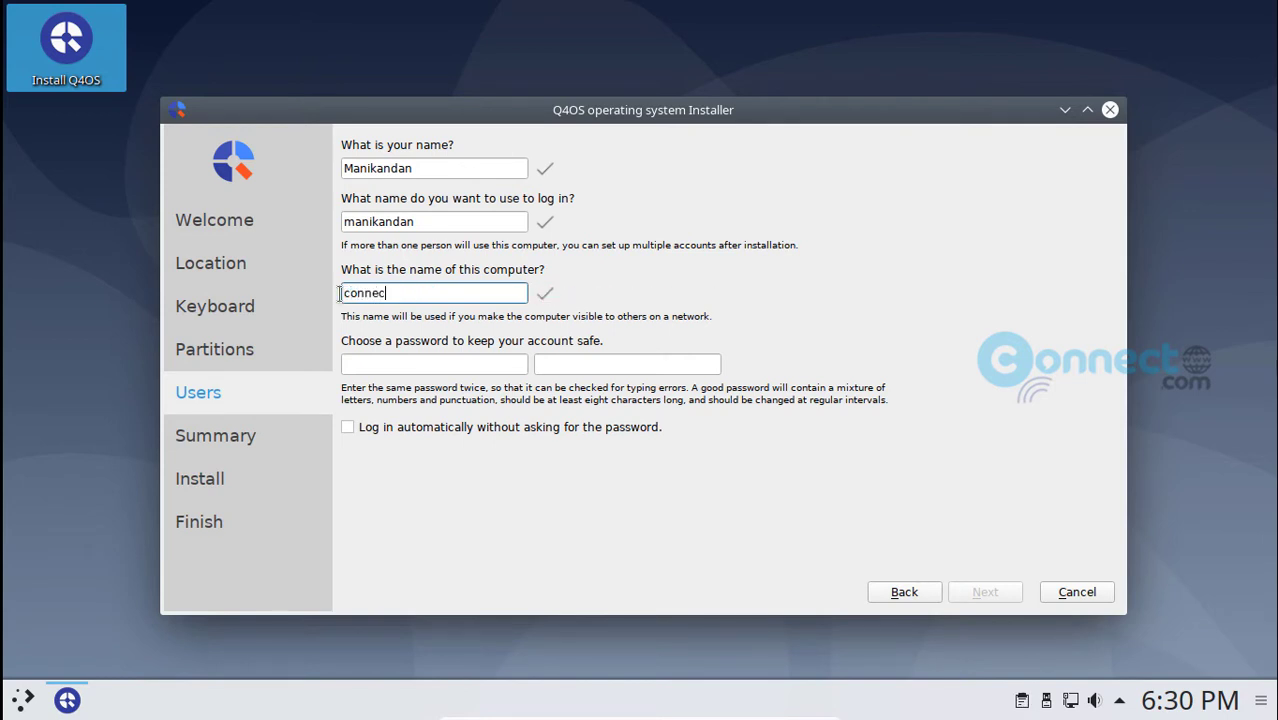
- Enter and confirm the account password, enable automatic login, and proceed with the installation
{"action": "left_click", "coordinate": [402, 363]}
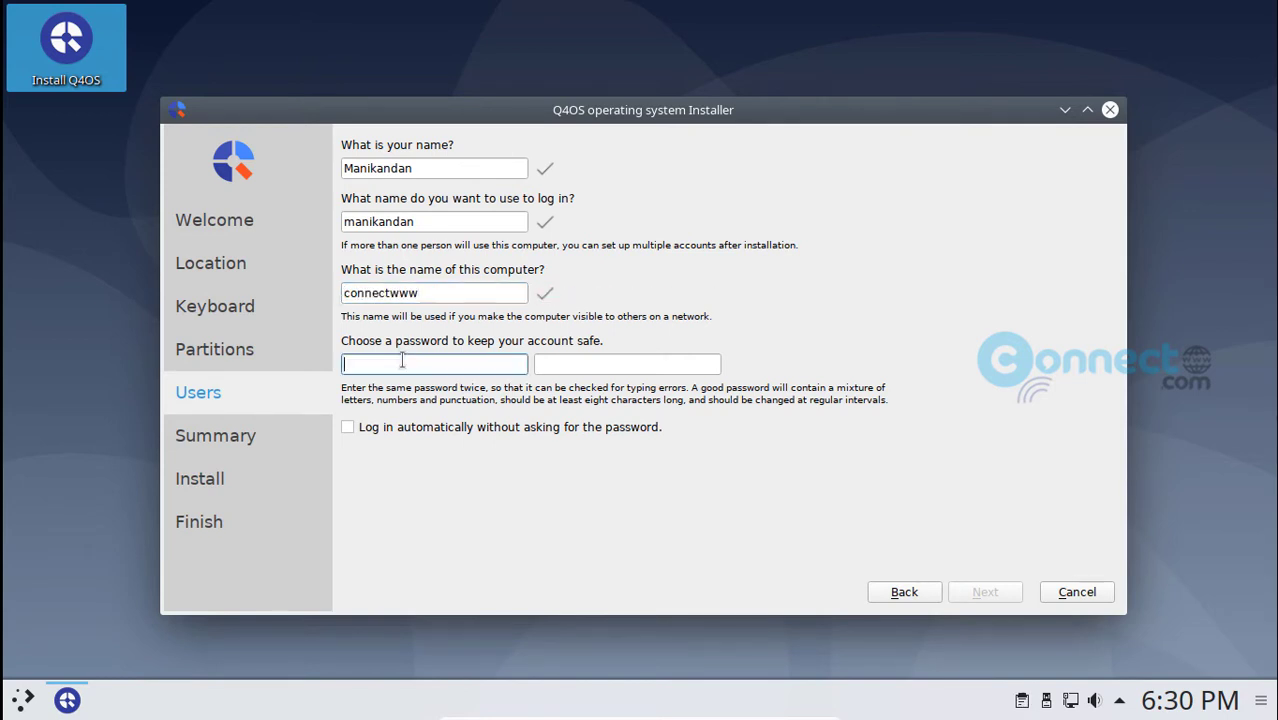
{"action": "type", "text": "•"}
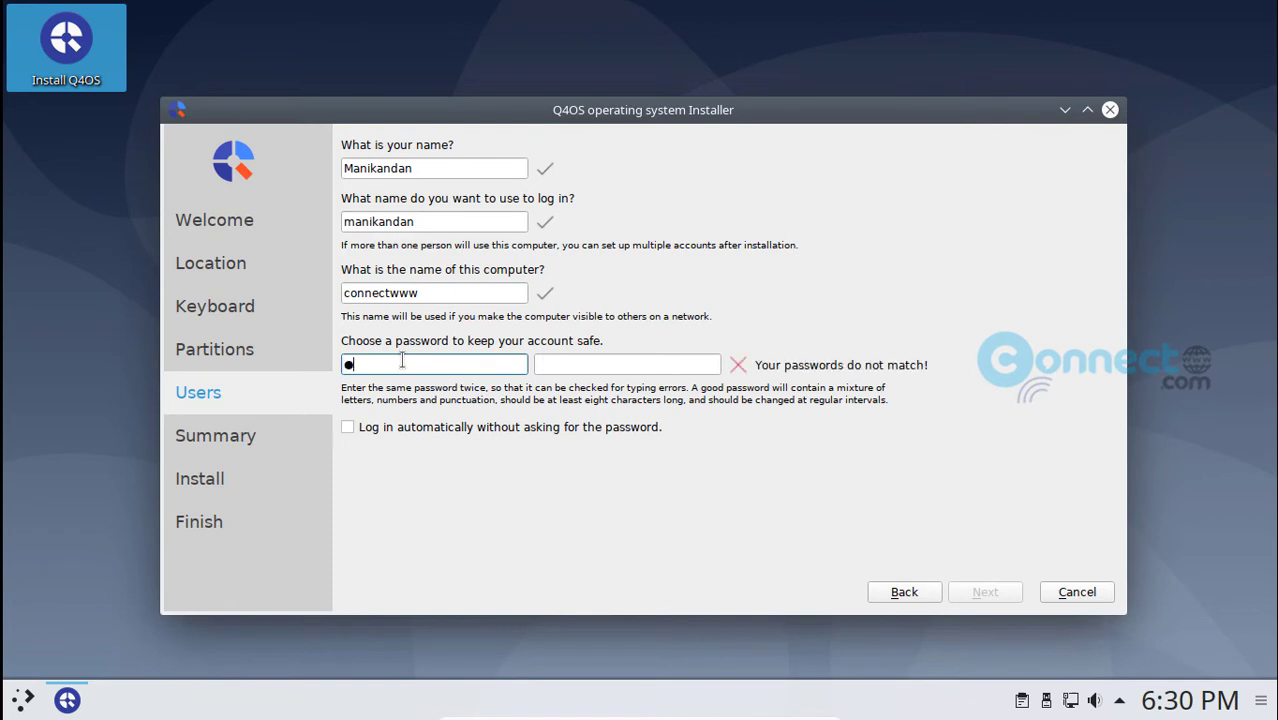
{"action": "type", "text": "•••••••"}
{"action": "key", "text": "Tab"}
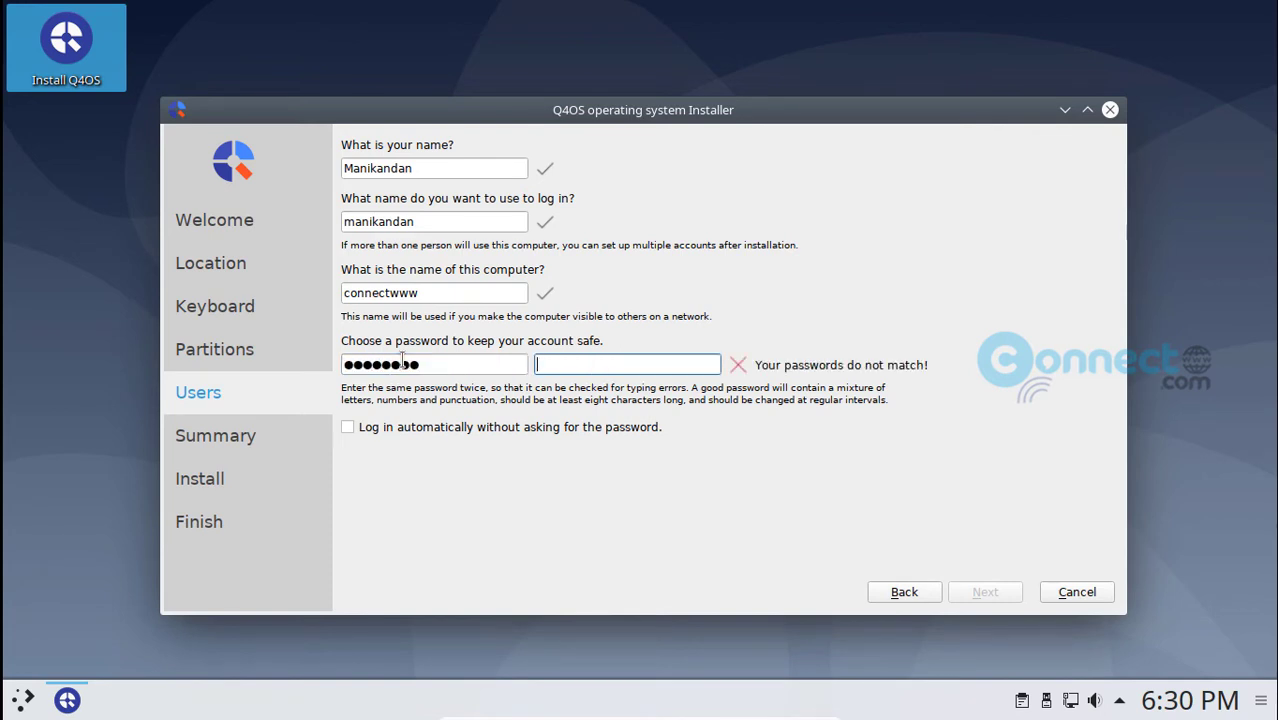
{"action": "type", "text": "•••"}
{"action": "key", "text": "BackSpace"}
{"action": "key", "text": "BackSpace"}
{"action": "key", "text": "BackSpace"}
{"action": "type", "text": "••••••••"}
{"action": "left_click", "coordinate": [347, 427]}
{"action": "left_click", "coordinate": [1004, 593]}
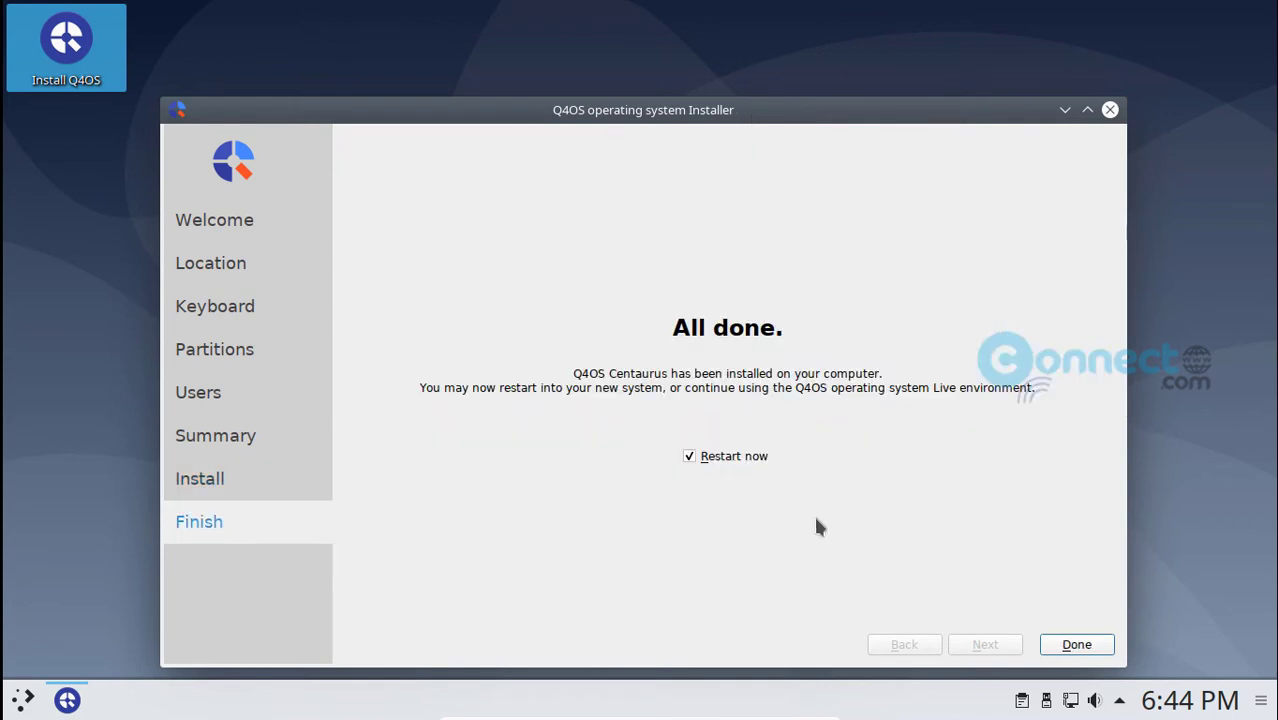
- Finish the Q4OS installer with the immediate restart option enabled and reposition the virtual machine window
{"action": "left_click", "coordinate": [1078, 648]}
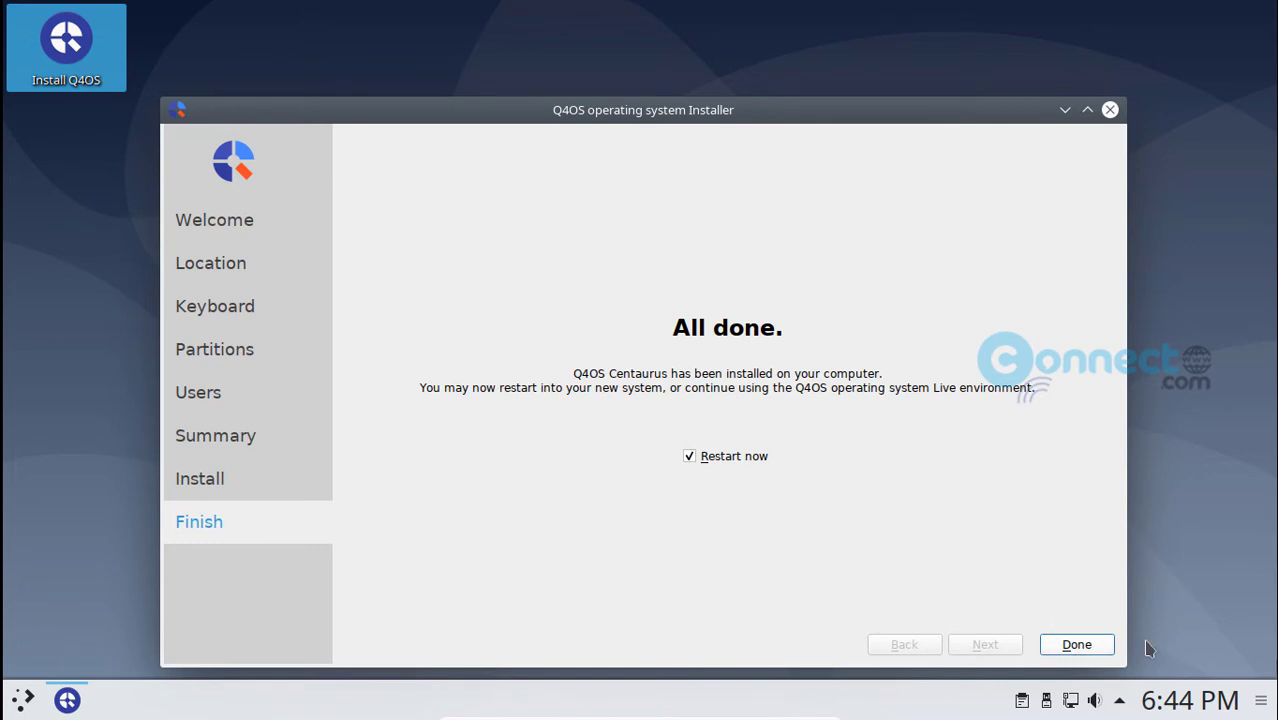
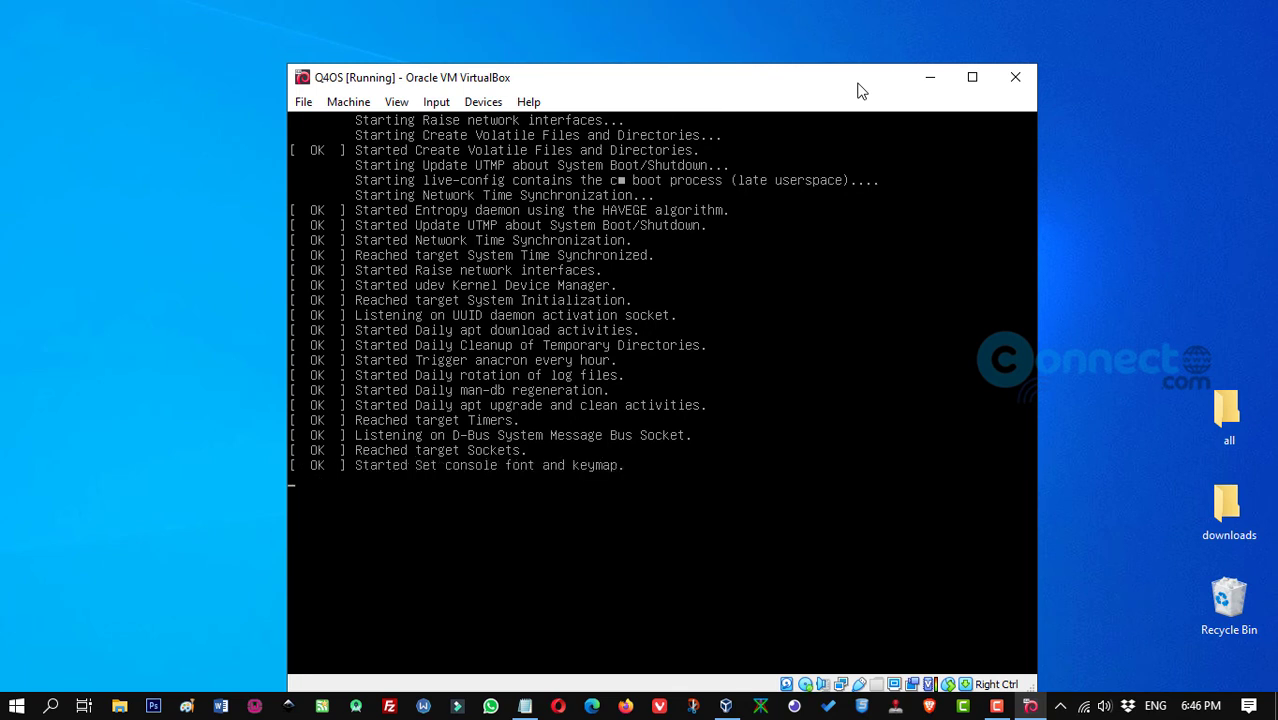
{"action": "left_click_drag", "start_coordinate": [830, 83], "coordinate": [808, 46]}
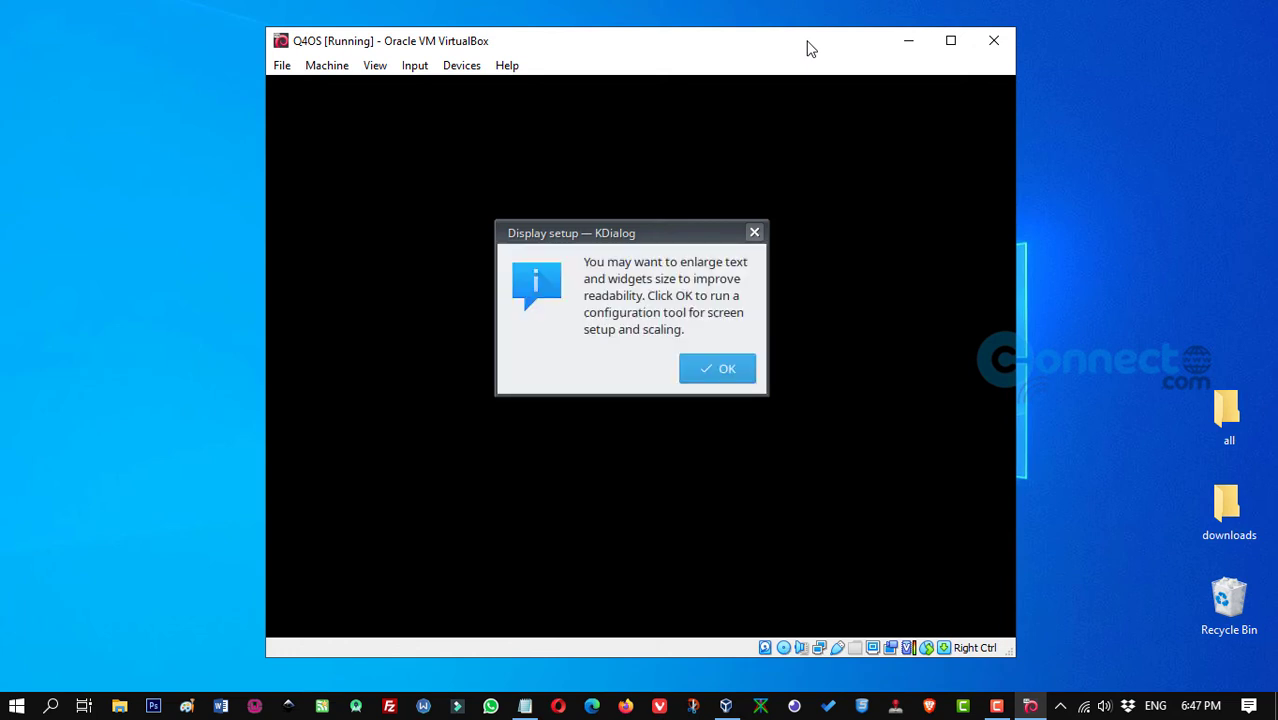
- Complete the live session's initial prompts with default display settings and English_American, and close the Welcome screen and both notifications
{"action": "left_click", "coordinate": [755, 234]}
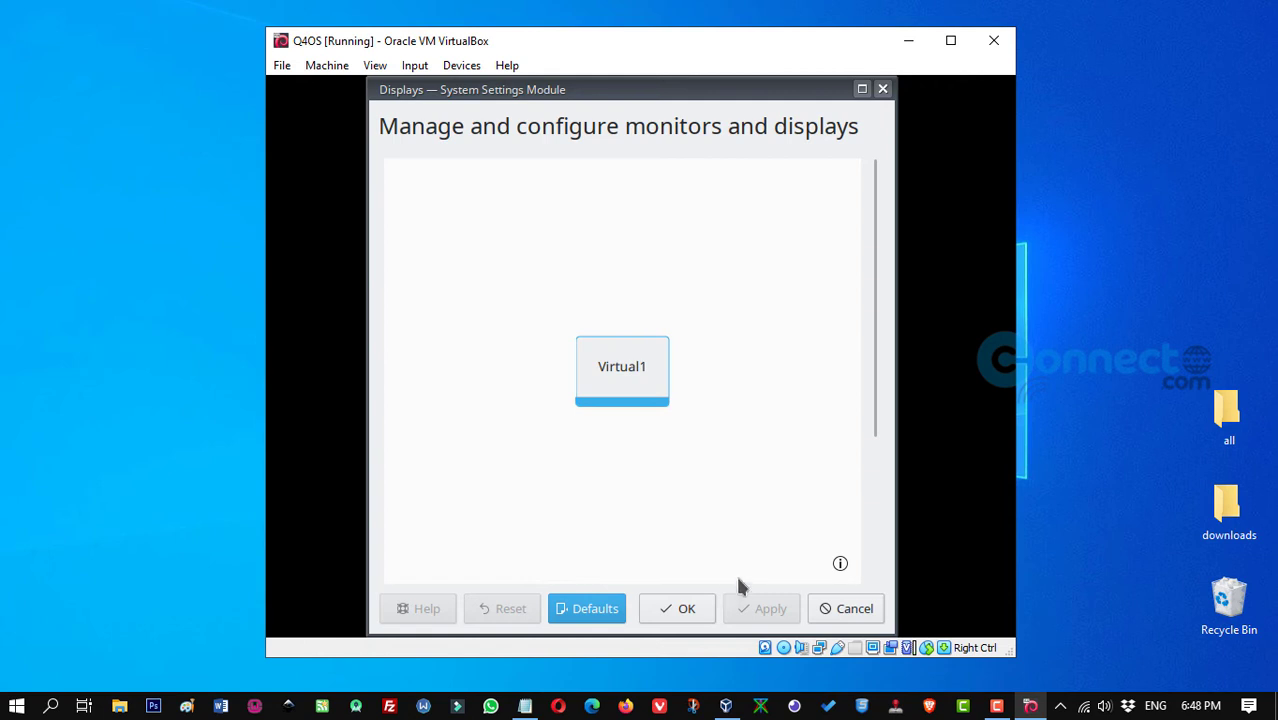
{"action": "left_click", "coordinate": [700, 612]}
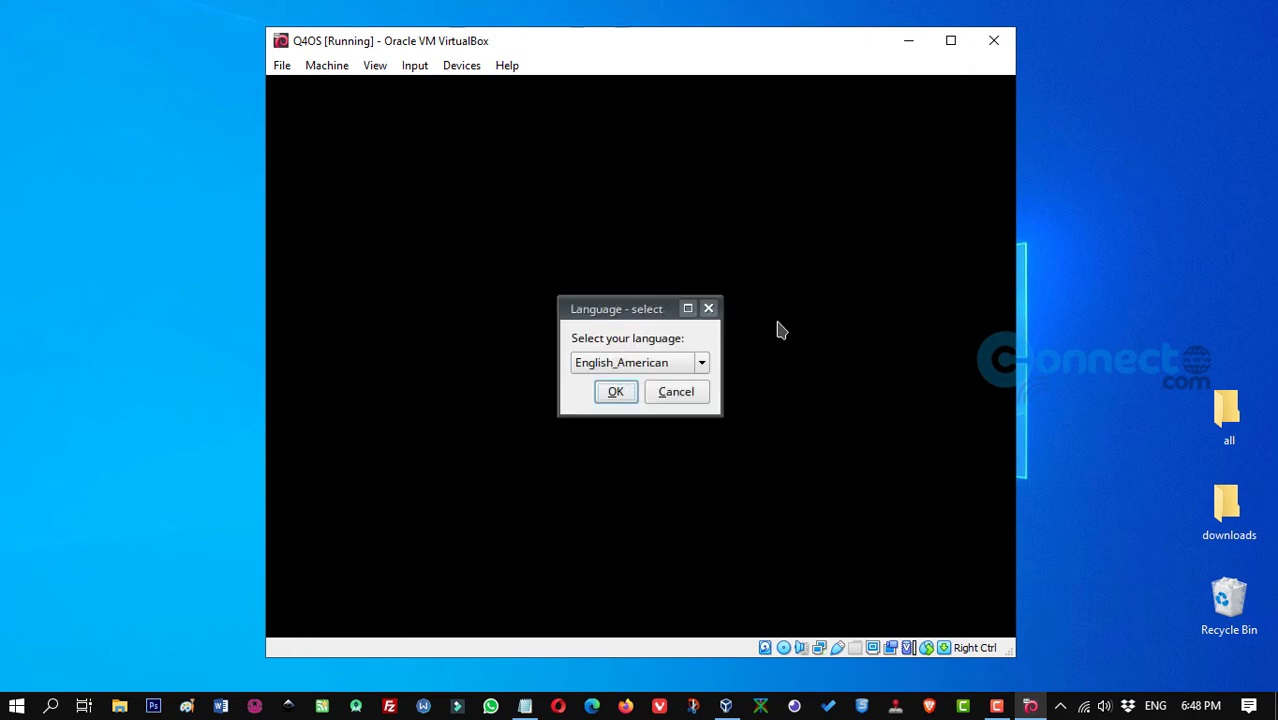
{"action": "key", "text": "Return"}
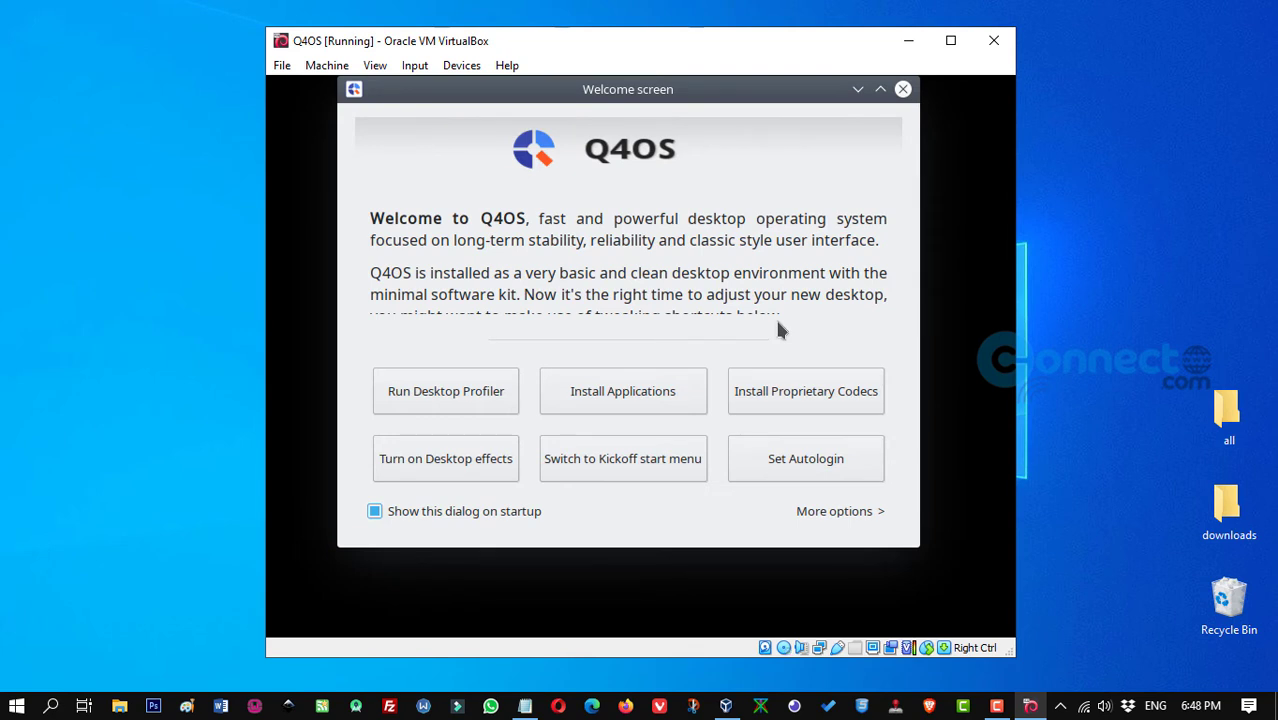
{"action": "left_click", "coordinate": [903, 90]}
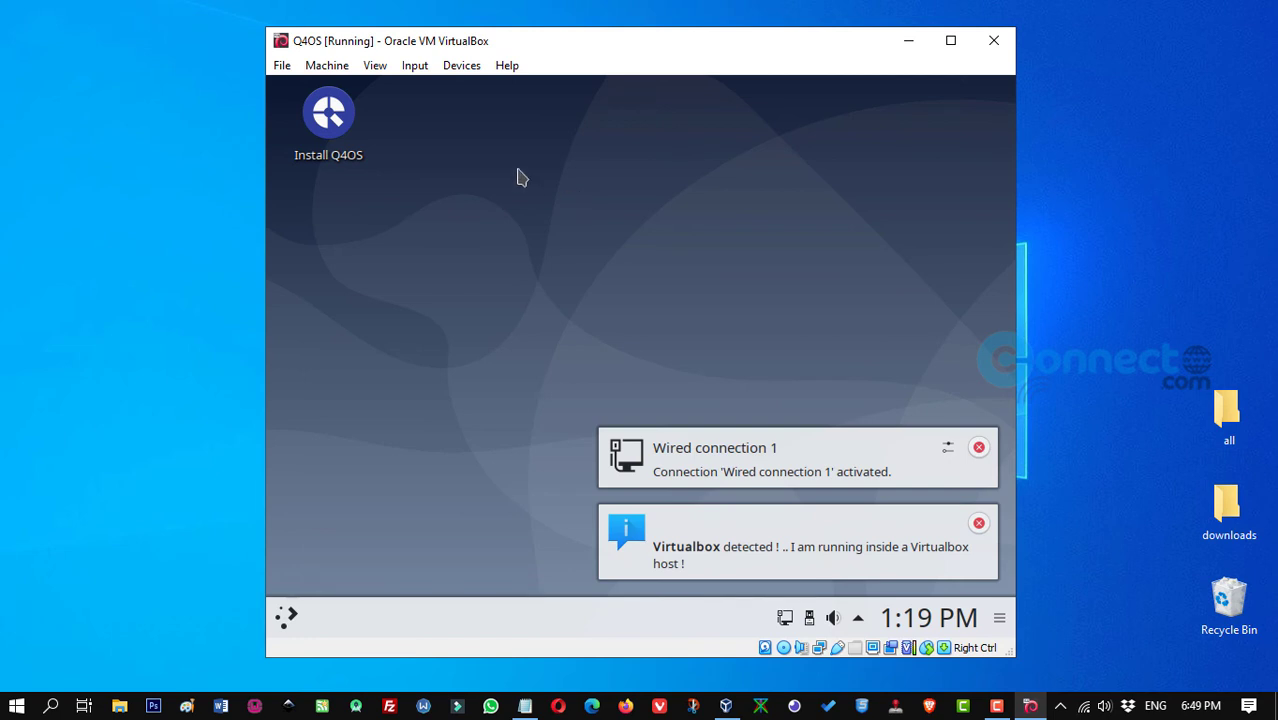
{"action": "left_click", "coordinate": [978, 447]}
{"action": "left_click", "coordinate": [978, 523]}
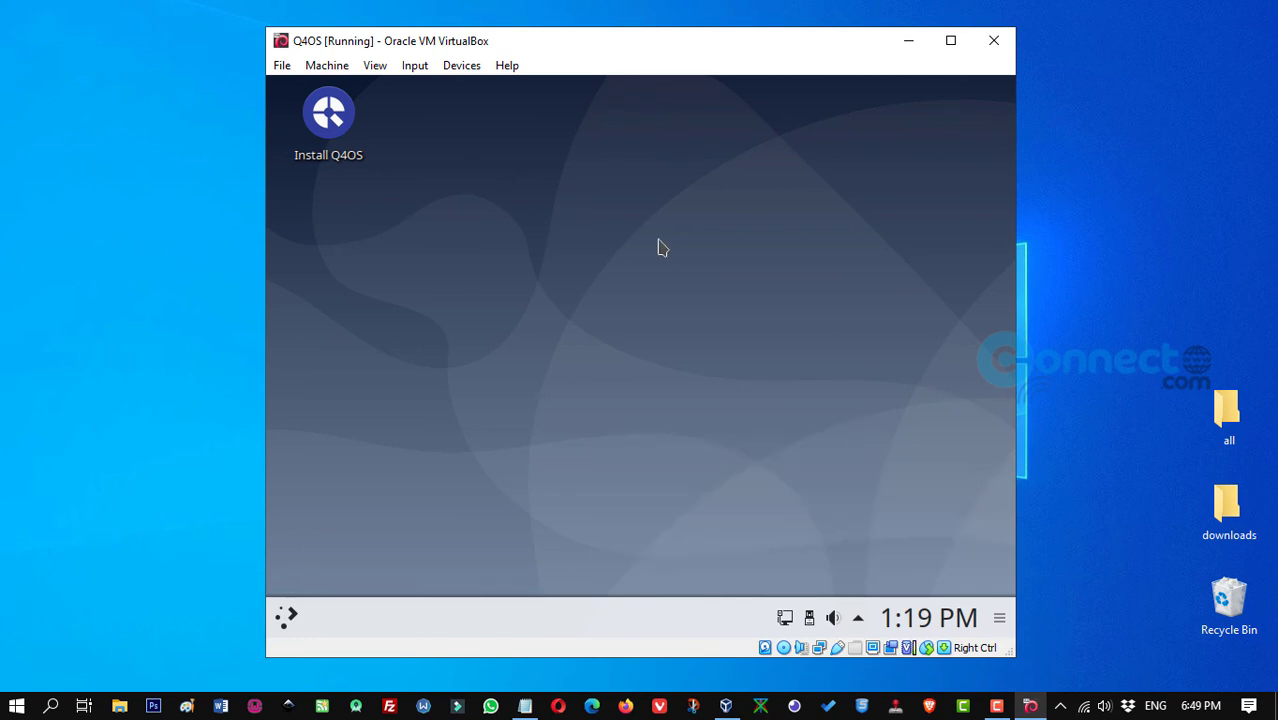
- Remove q4os-3.12-x64.r3.iso from the virtual optical drive, forcing the unmount, and check the optical drive options
{"action": "left_click", "coordinate": [462, 66]}
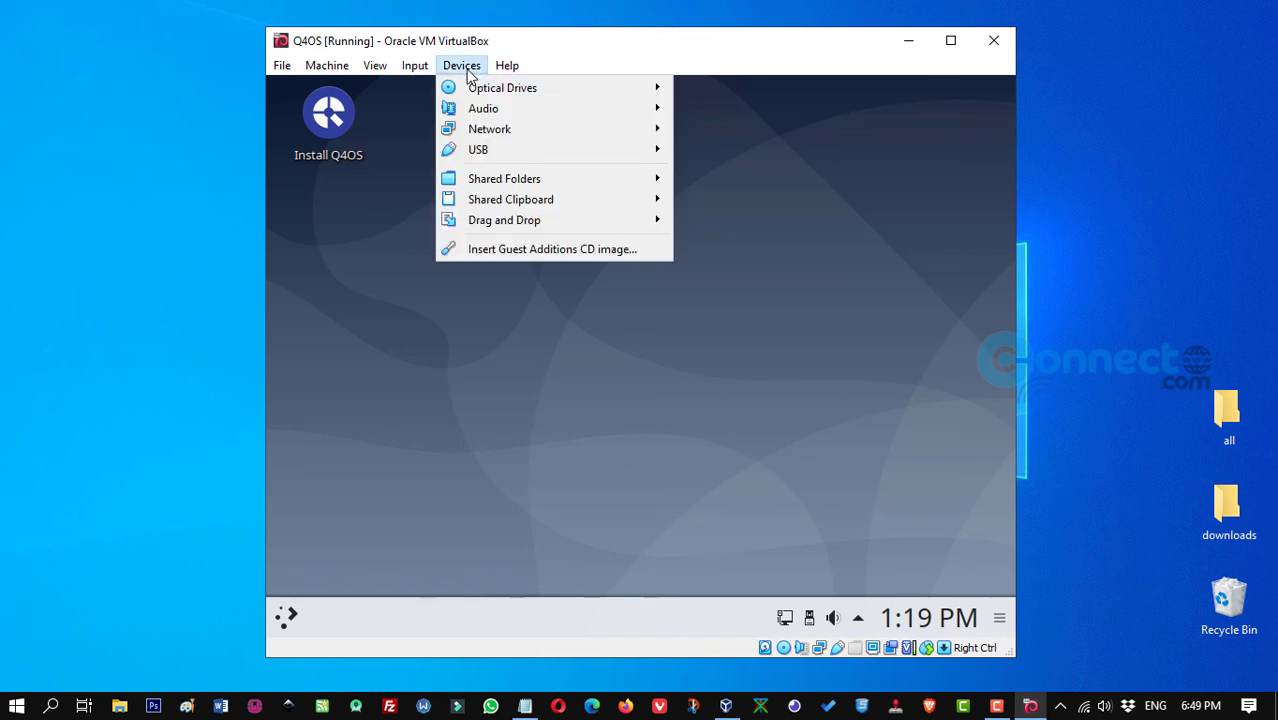
{"action": "mouse_move", "coordinate": [483, 90]}
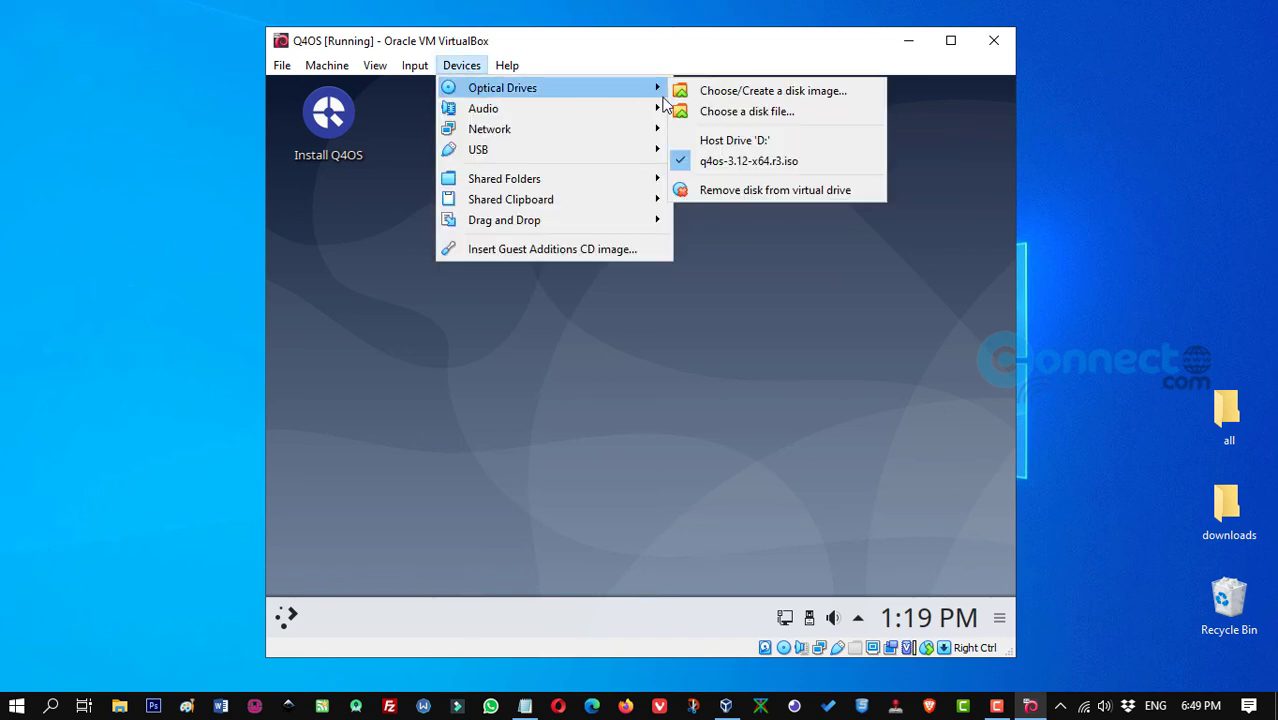
{"action": "left_click", "coordinate": [742, 190]}
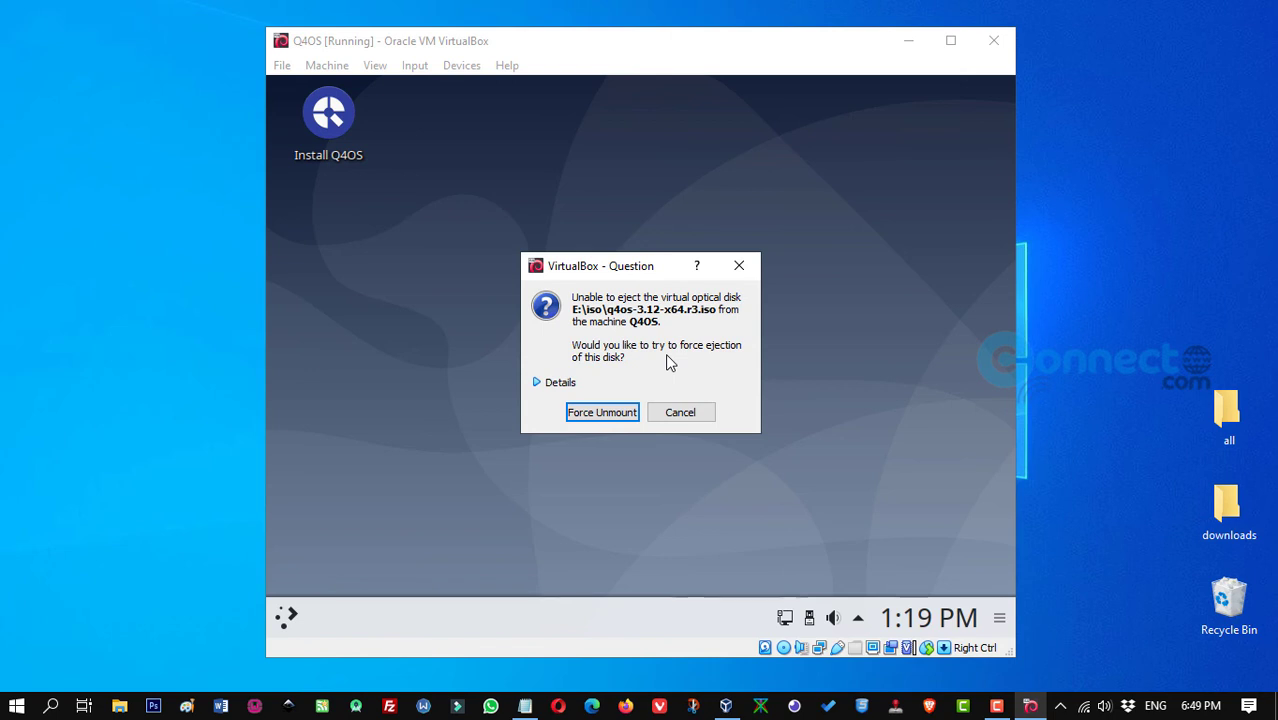
{"action": "left_click", "coordinate": [627, 413]}
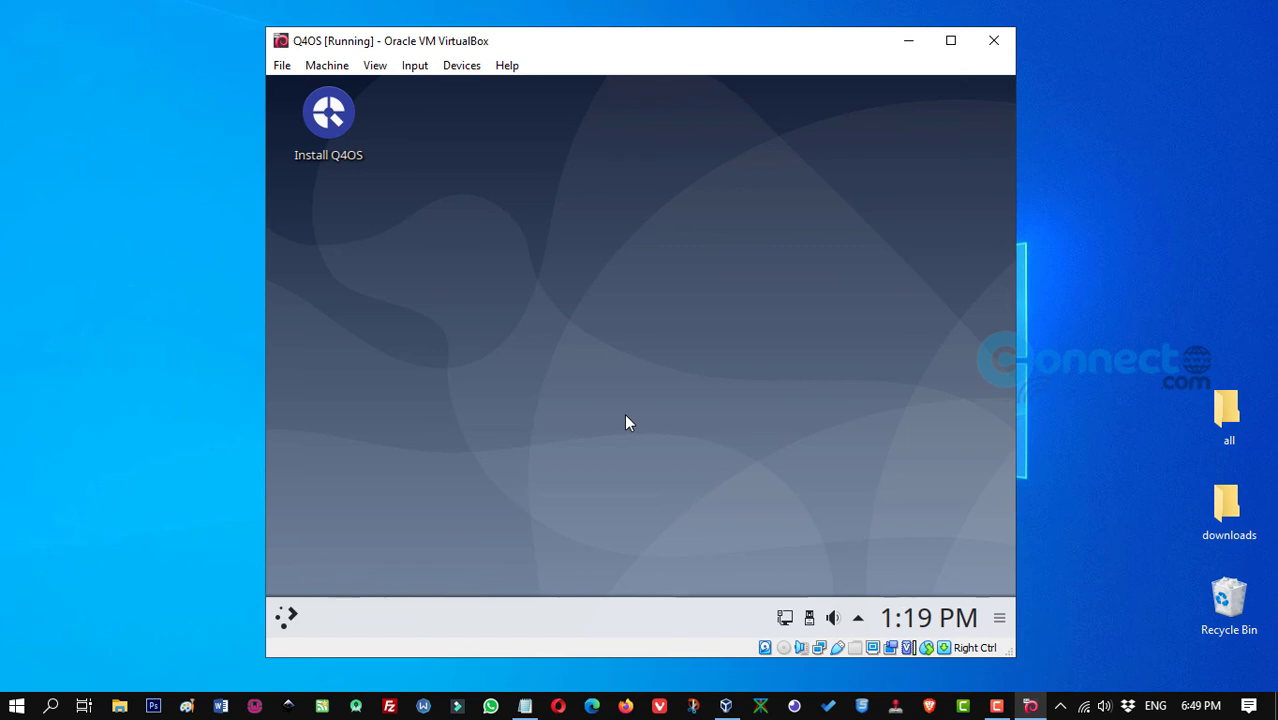
{"action": "left_click", "coordinate": [462, 68]}
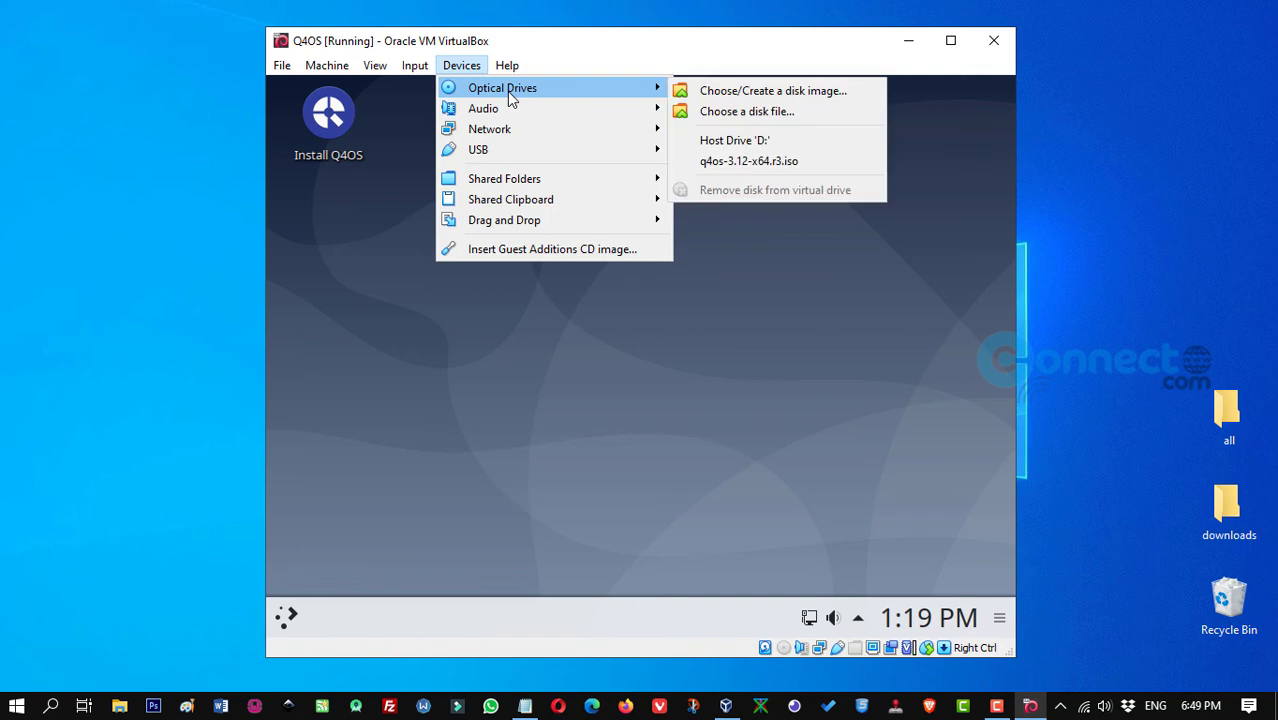
{"action": "key", "text": "Escape"}
{"action": "key", "text": "Escape"}
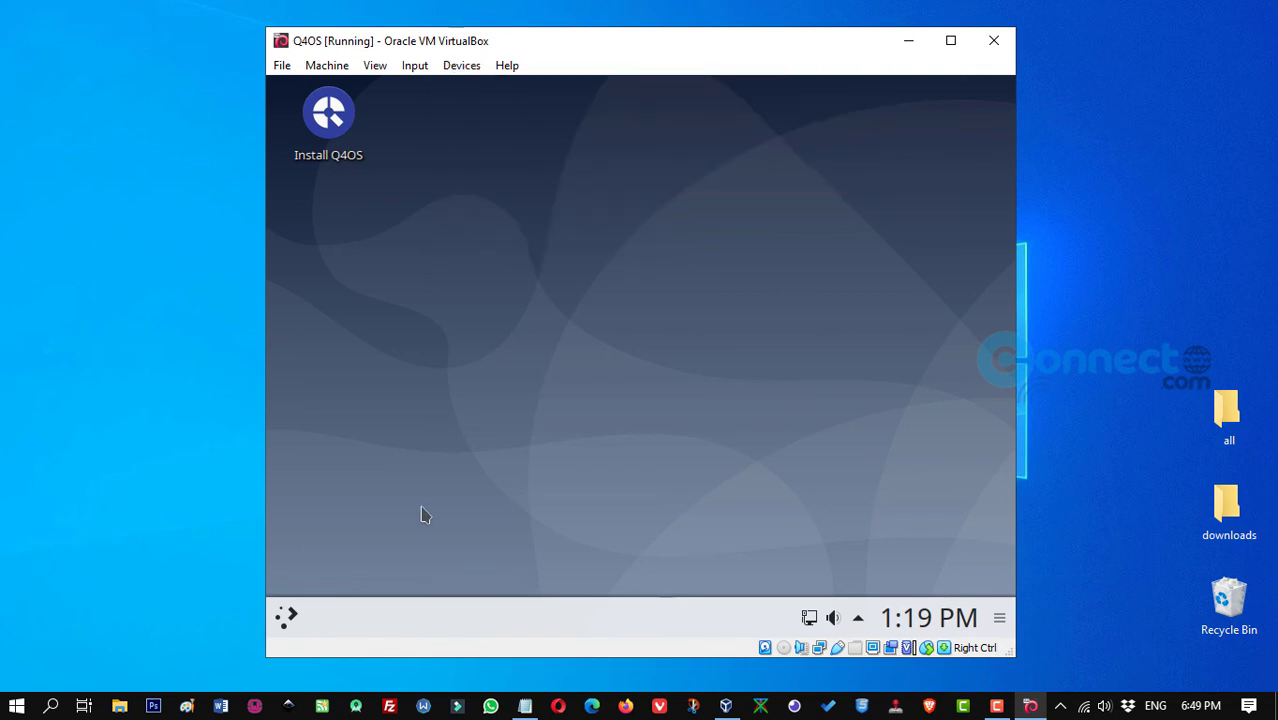
- Shut down the Q4OS live session
{"action": "left_click", "coordinate": [290, 617]}
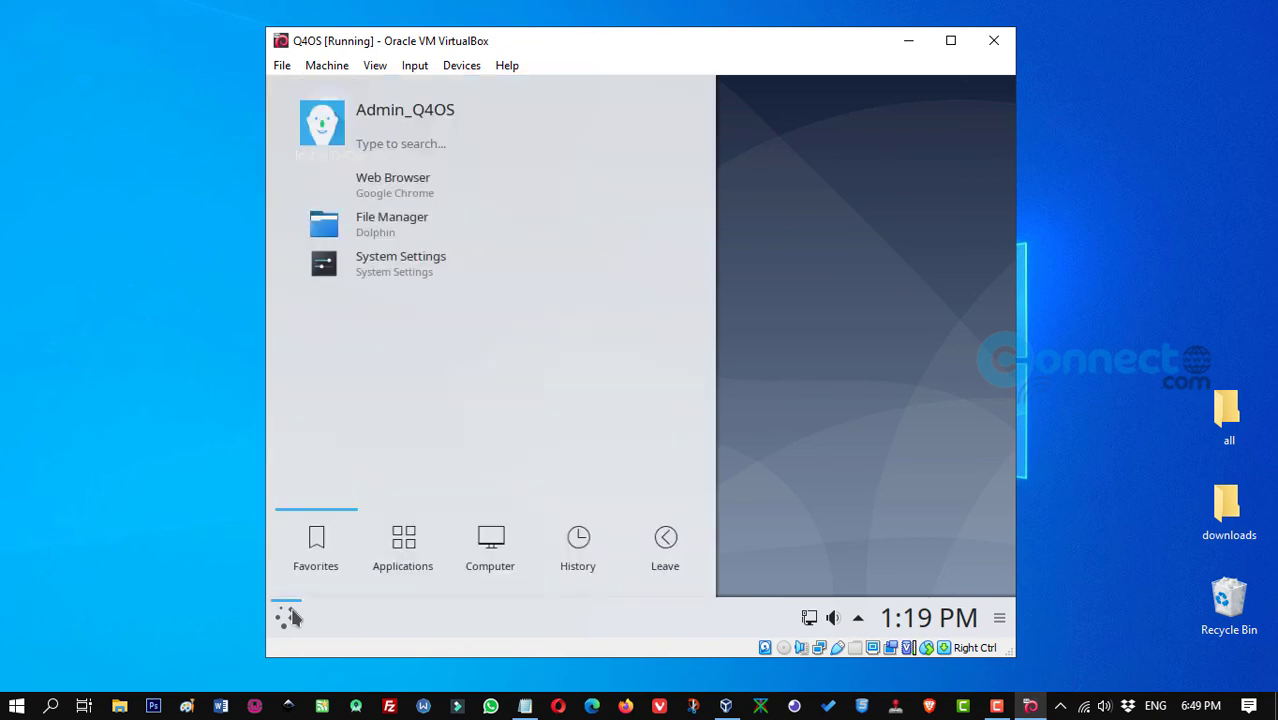
{"action": "left_click", "coordinate": [665, 543]}
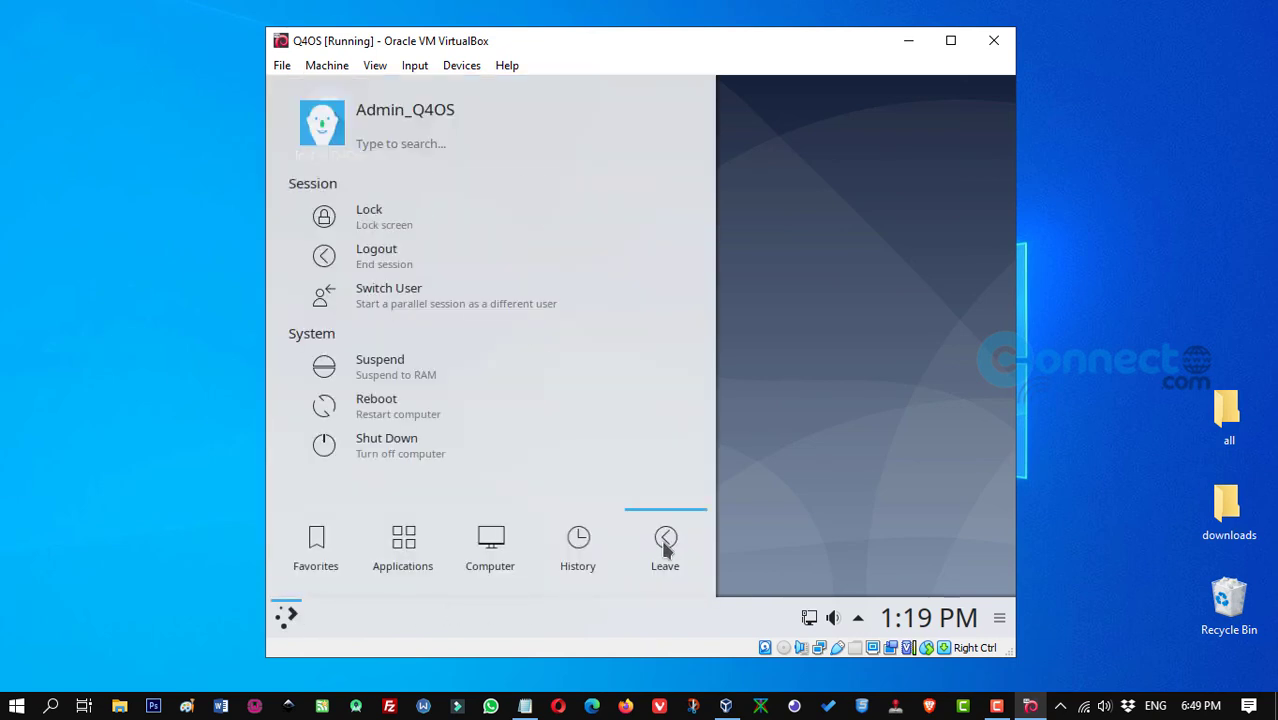
{"action": "left_click", "coordinate": [447, 453]}
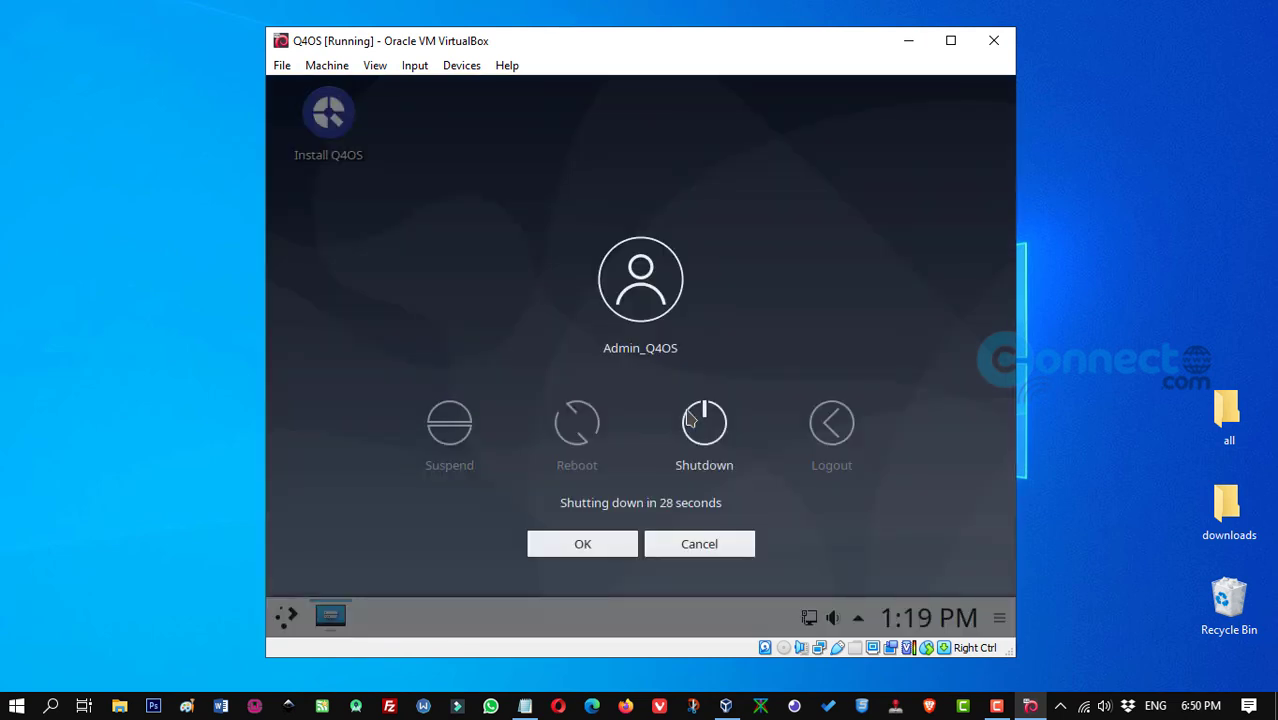
{"action": "left_click", "coordinate": [620, 555]}
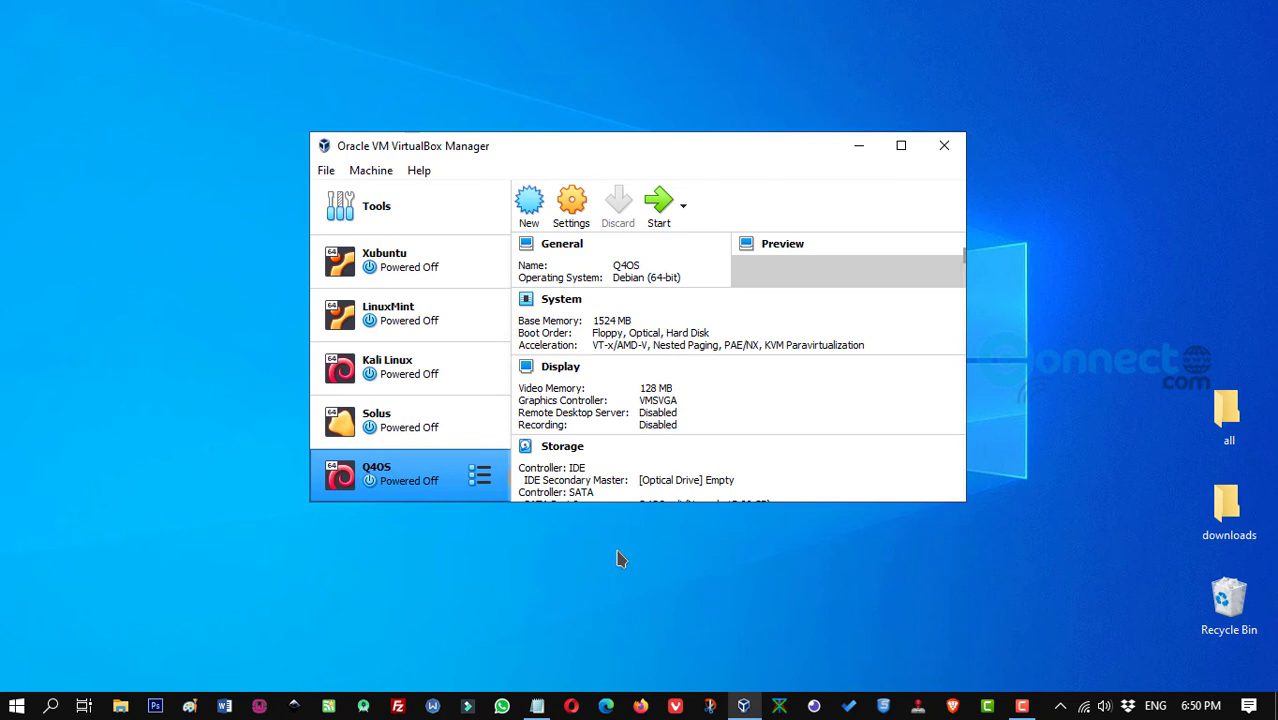
- Start the Q4OS virtual machine from its hard disk, dismiss the keyboard and mouse capture notices, and reposition its window
{"action": "left_click", "coordinate": [660, 215]}
{"action": "left_click", "coordinate": [659, 210]}
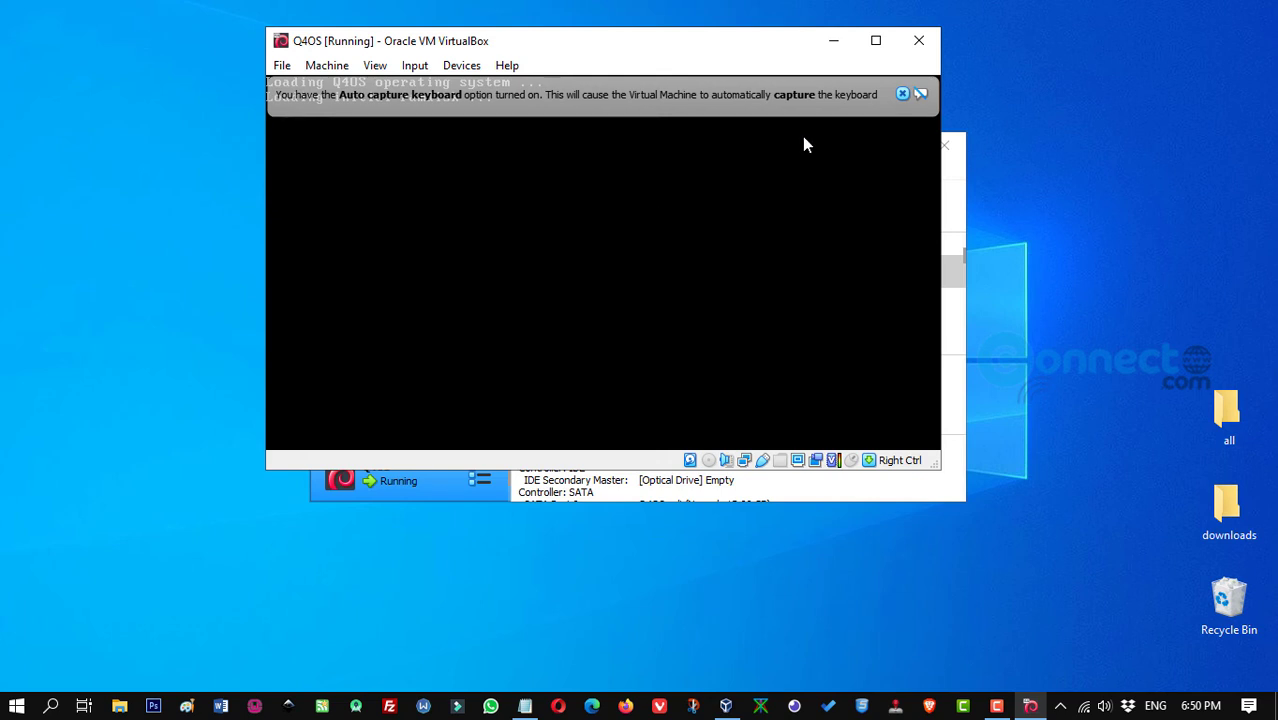
{"action": "left_click", "coordinate": [901, 93]}
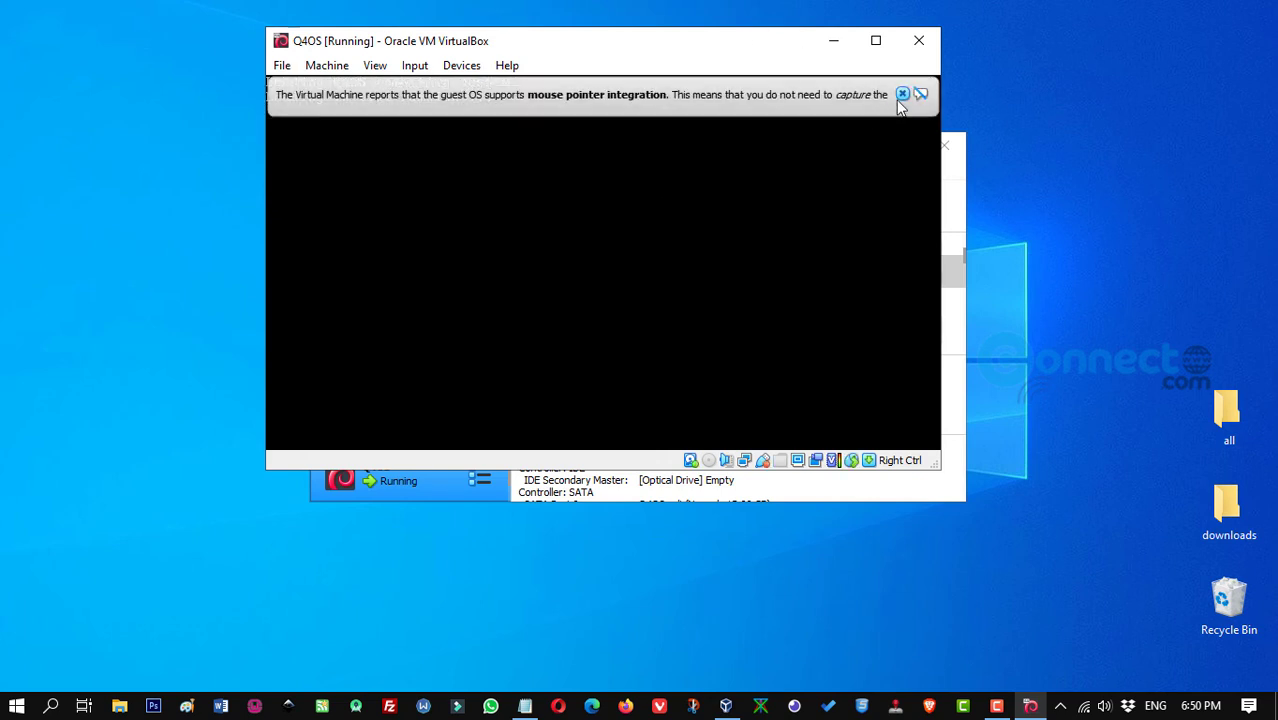
{"action": "left_click", "coordinate": [902, 94]}
{"action": "left_click_drag", "start_coordinate": [709, 53], "coordinate": [752, 92]}
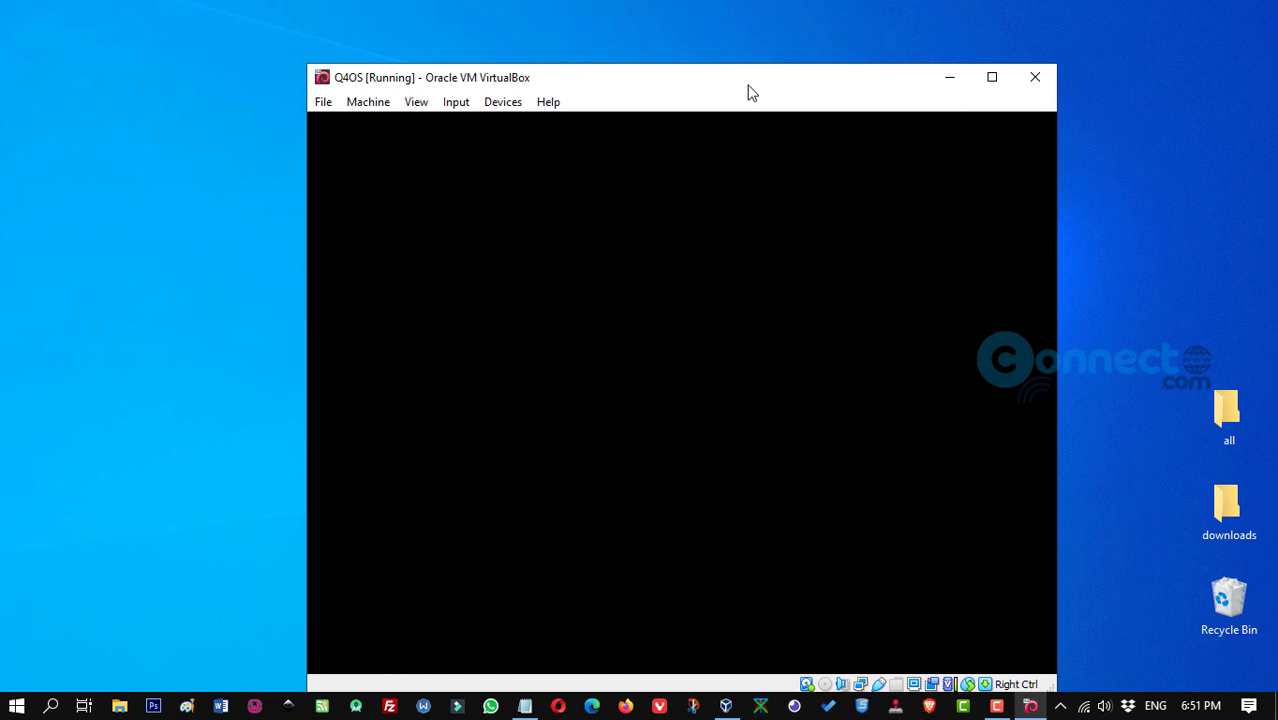
{"action": "left_click_drag", "start_coordinate": [722, 91], "coordinate": [715, 66]}
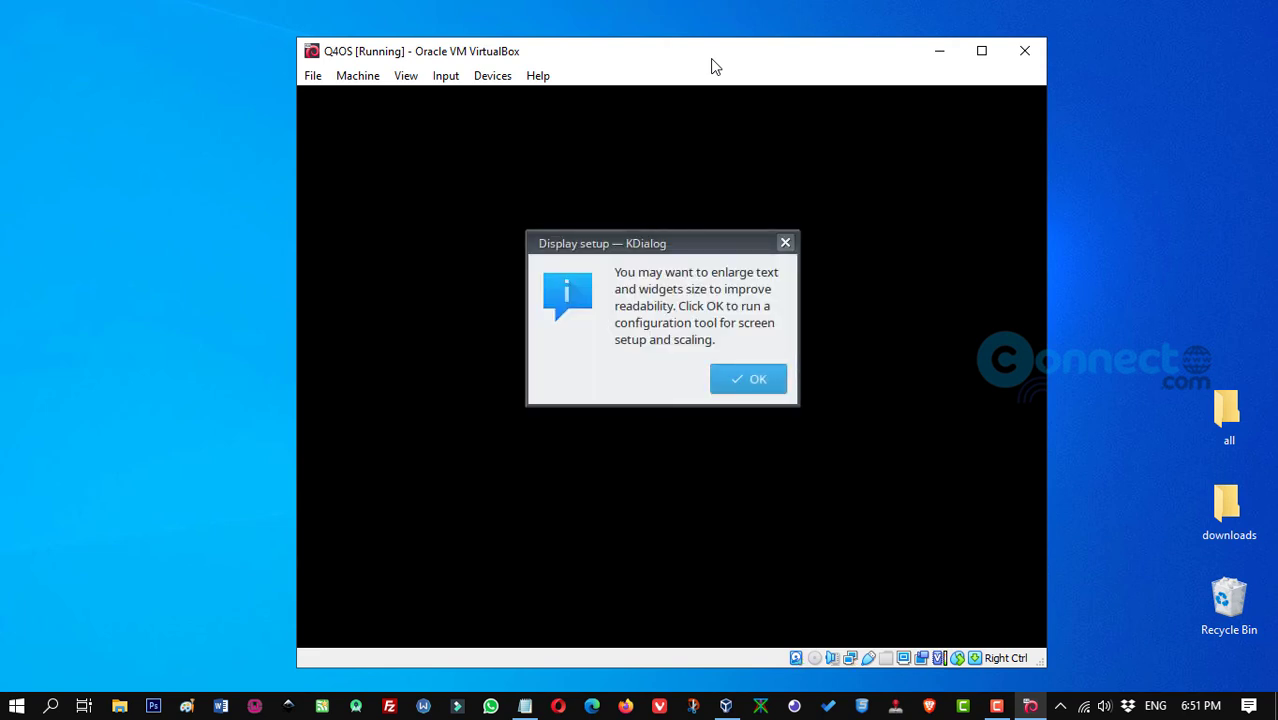
- Set the Virtual1 display resolution to 1360x768 and switch the virtual machine to full-screen mode
{"action": "left_click", "coordinate": [752, 382]}
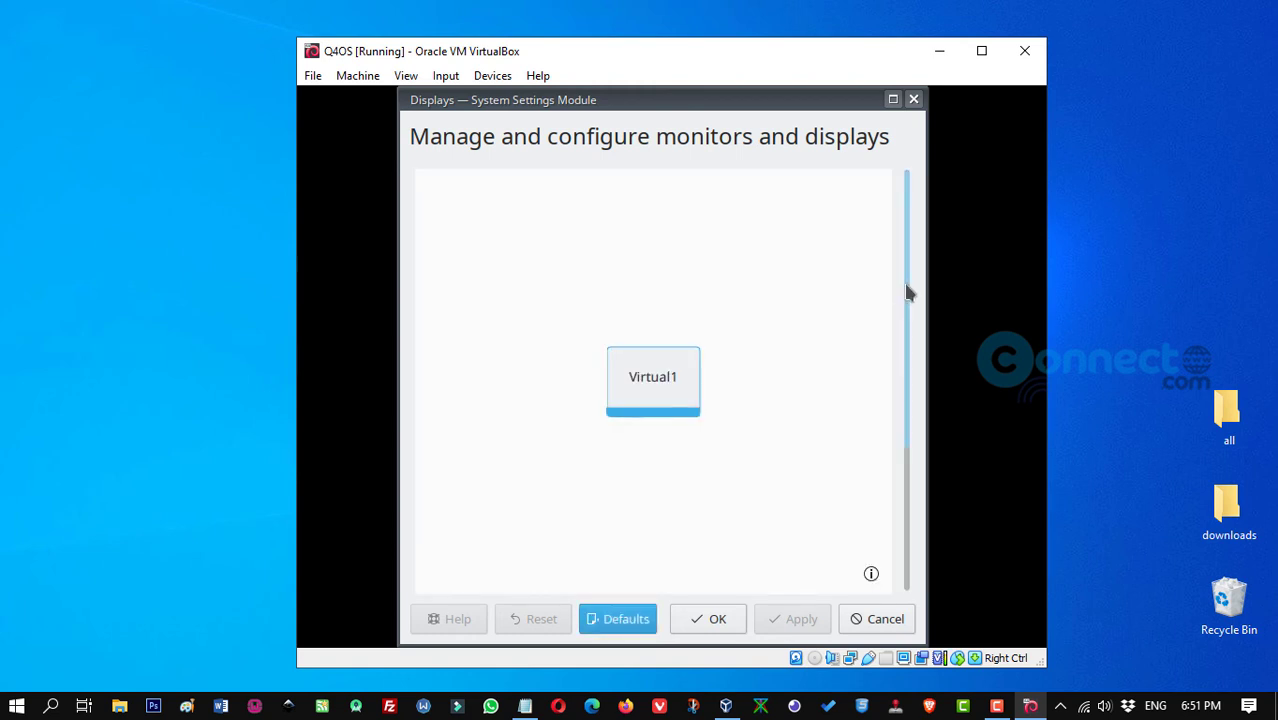
{"action": "left_click_drag", "start_coordinate": [907, 291], "coordinate": [907, 443]}
{"action": "left_click", "coordinate": [583, 494]}
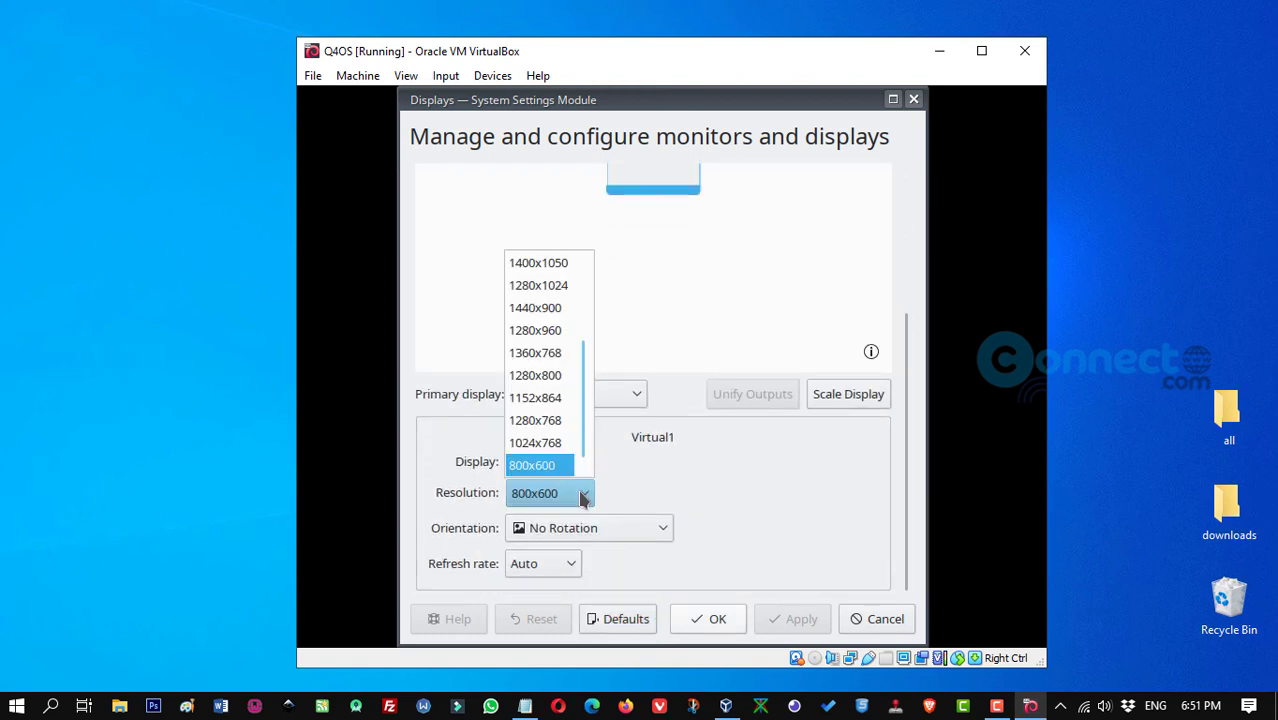
{"action": "left_click", "coordinate": [566, 356]}
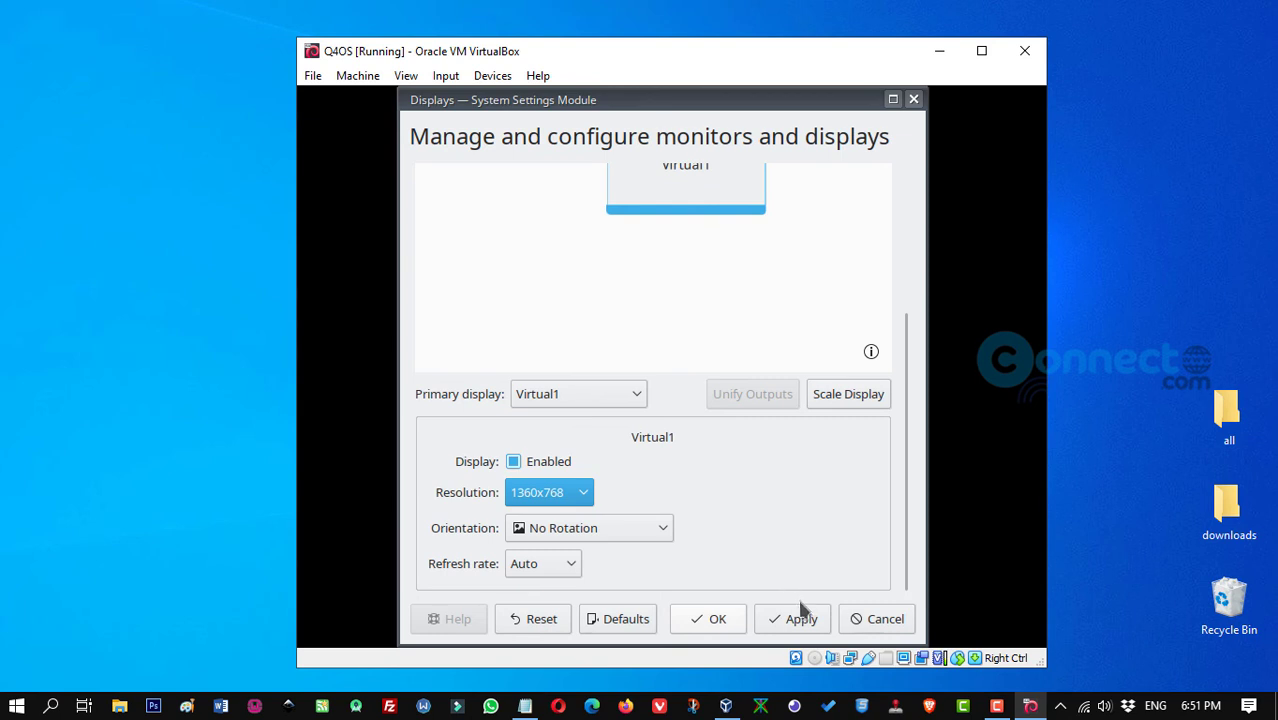
{"action": "left_click", "coordinate": [726, 624]}
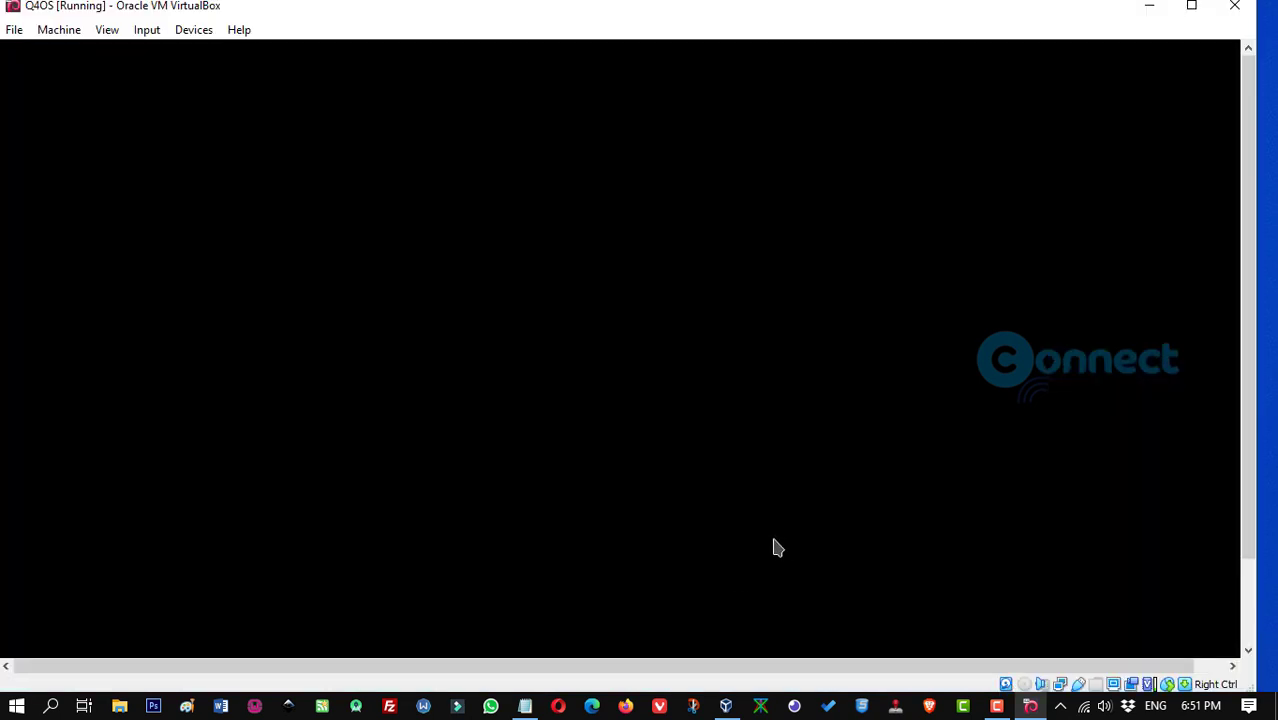
{"action": "left_click", "coordinate": [110, 32]}
{"action": "left_click", "coordinate": [126, 58]}
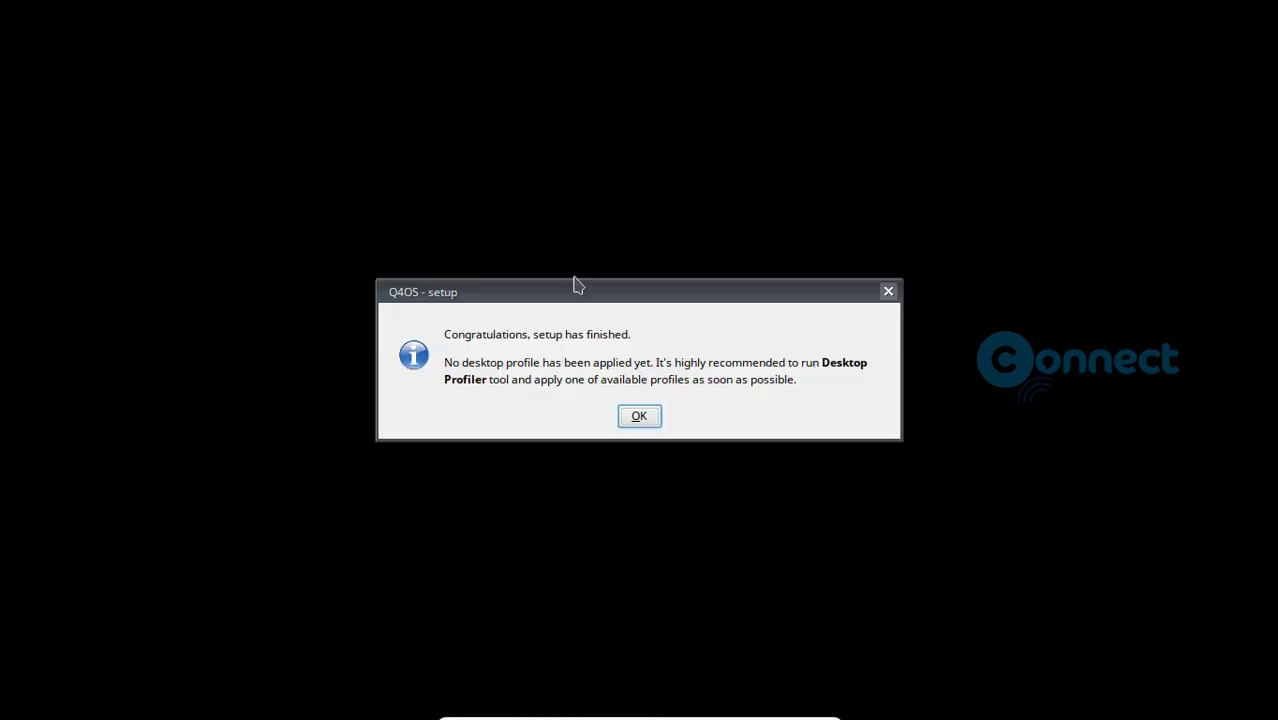
- Dismiss the setup message and Welcome screen, and decline the VirtualBox guest additions while keeping the reminder for the next login
{"action": "left_click", "coordinate": [640, 417]}
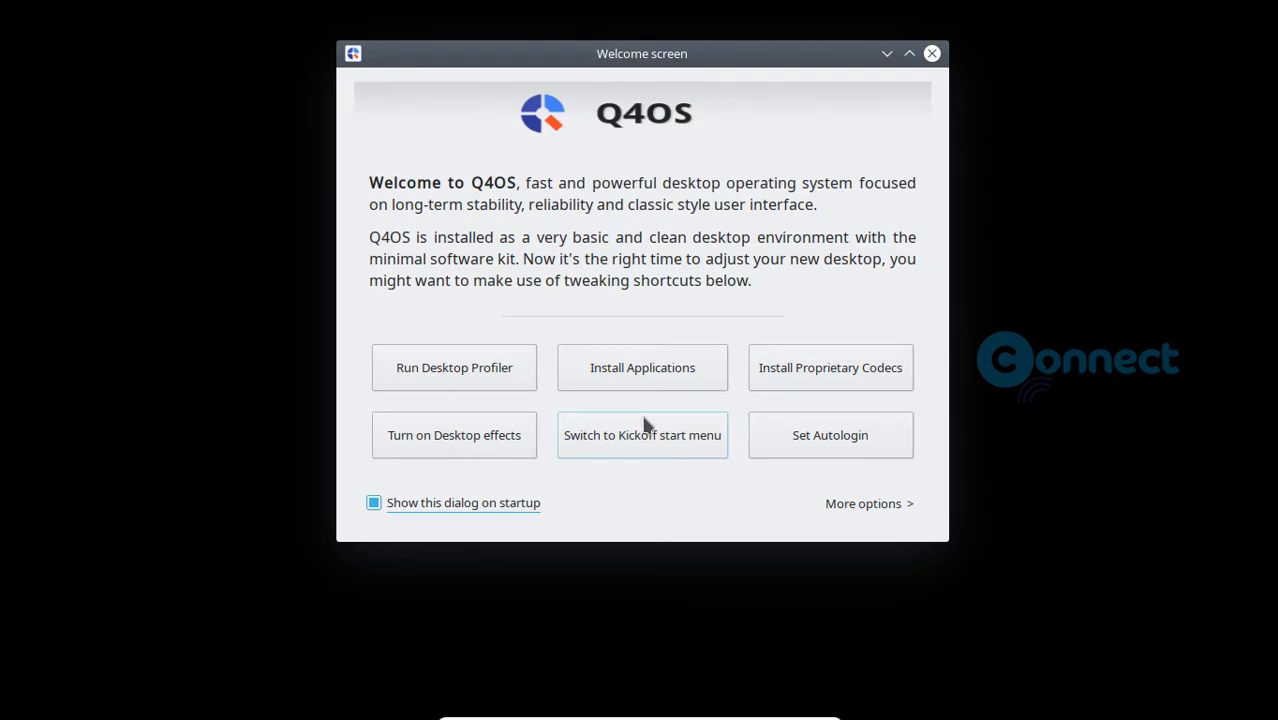
{"action": "left_click", "coordinate": [931, 54]}
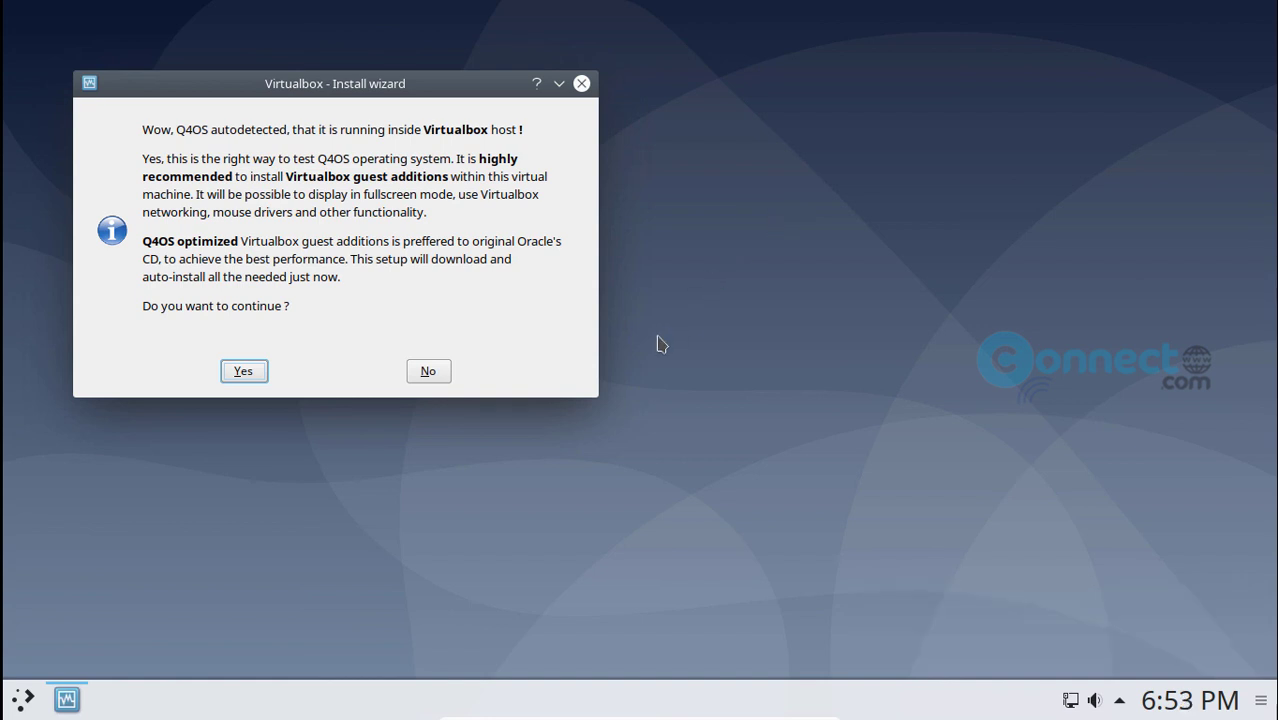
{"action": "left_click", "coordinate": [430, 370]}
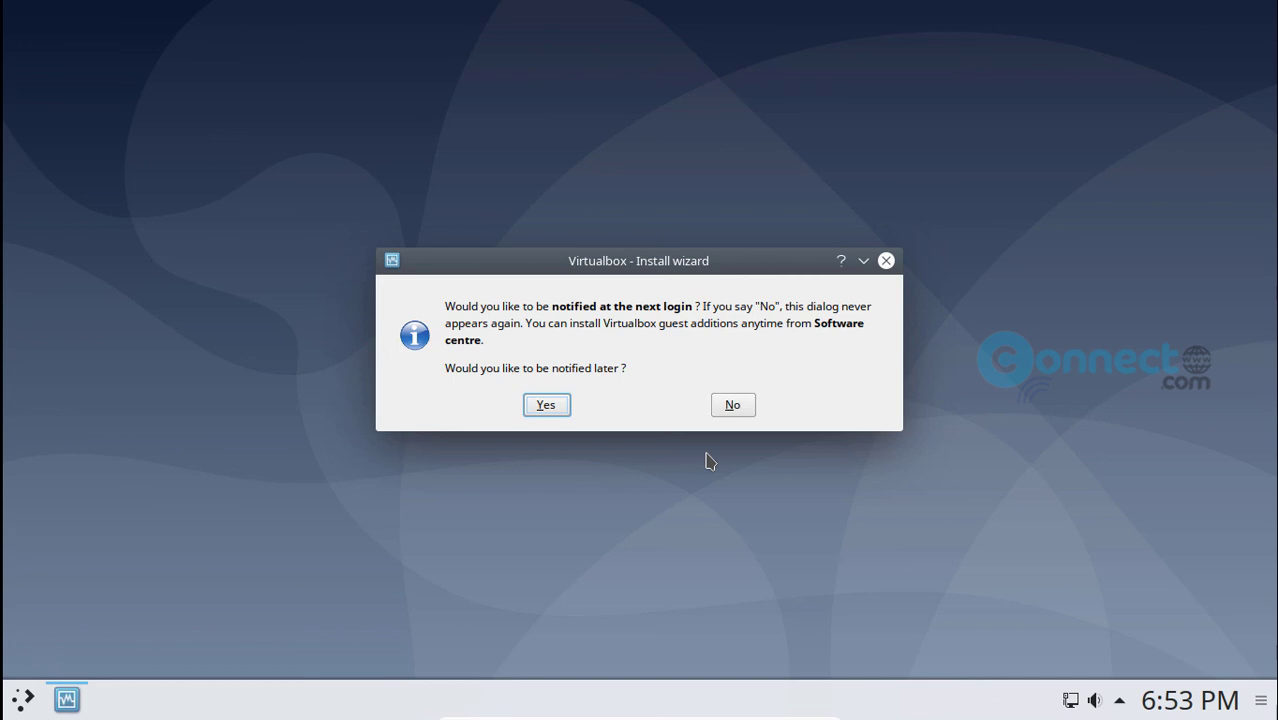
{"action": "left_click", "coordinate": [554, 406]}
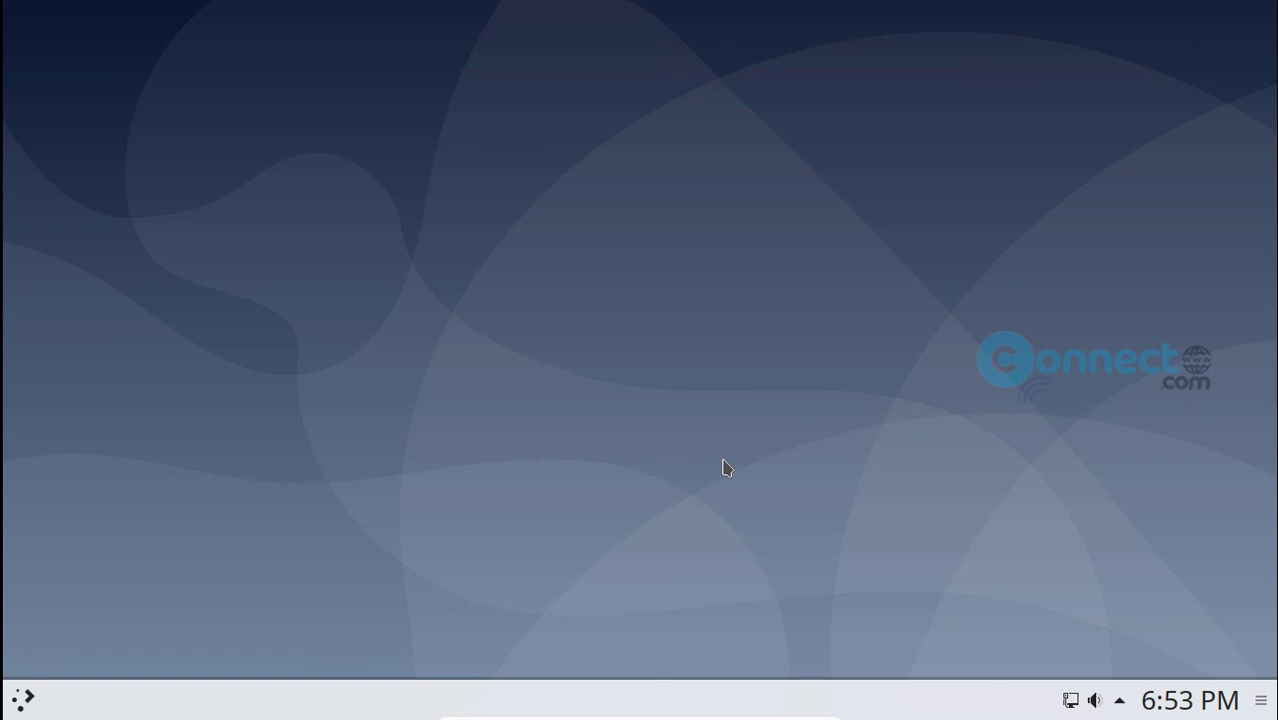
- Look through the application launcher's Applications, Computer, History and Leave sections
{"action": "left_click", "coordinate": [31, 703]}
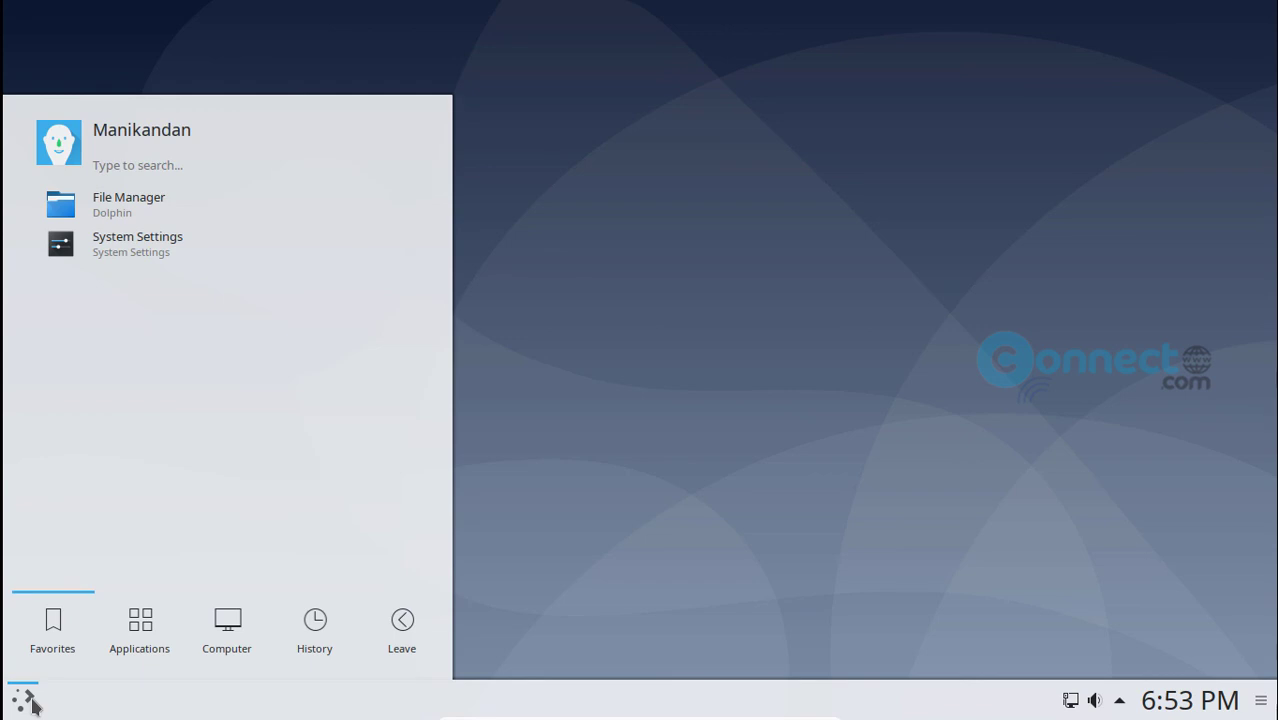
{"action": "left_click", "coordinate": [140, 640]}
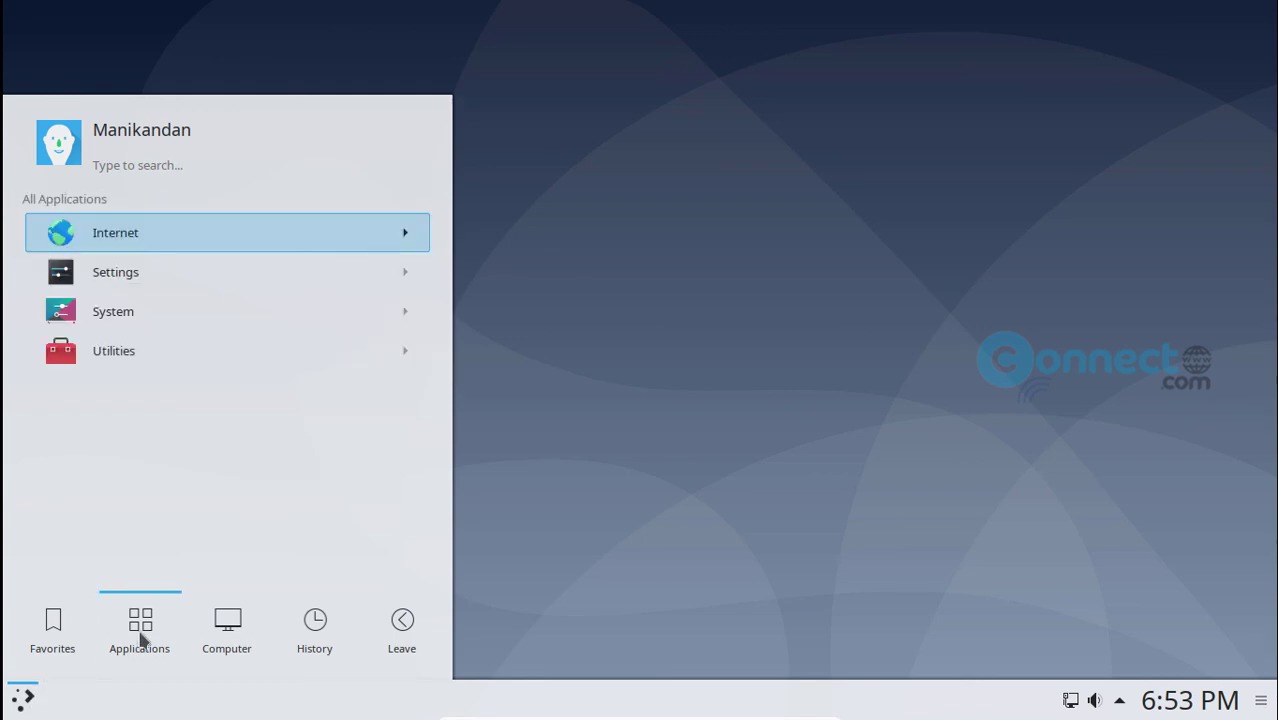
{"action": "left_click", "coordinate": [227, 632]}
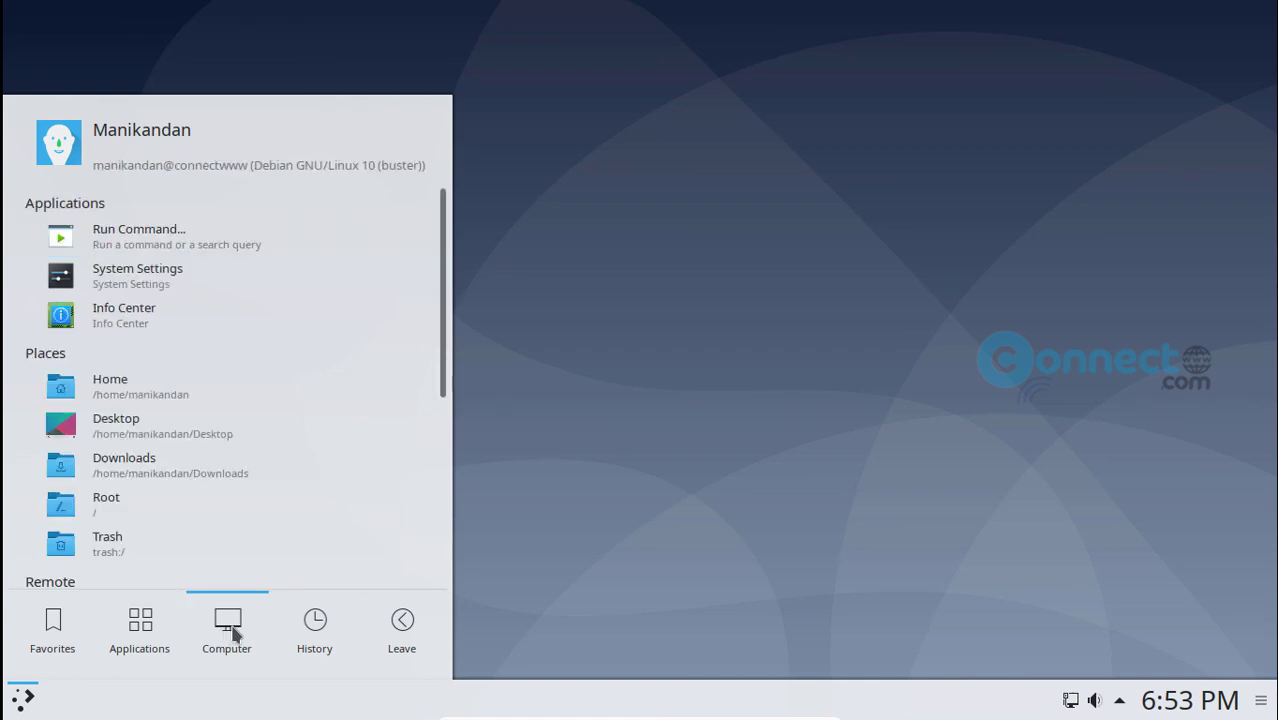
{"action": "left_click", "coordinate": [311, 624]}
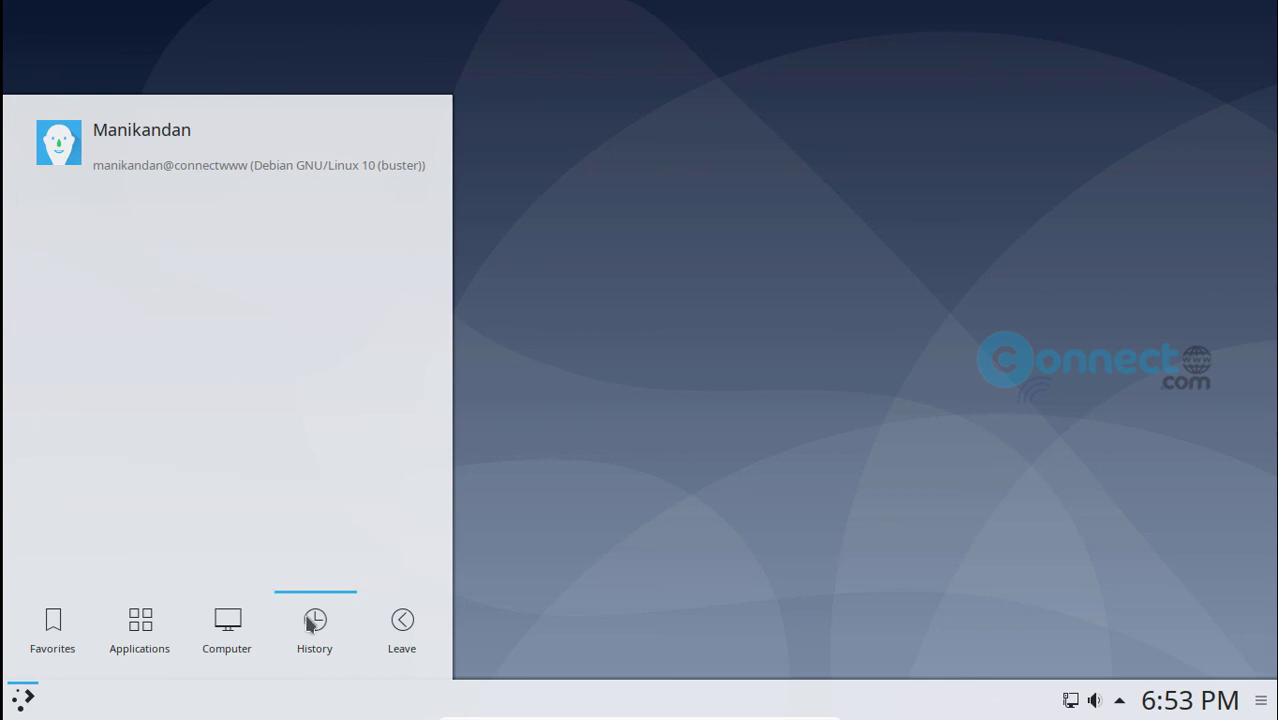
{"action": "left_click", "coordinate": [401, 624]}
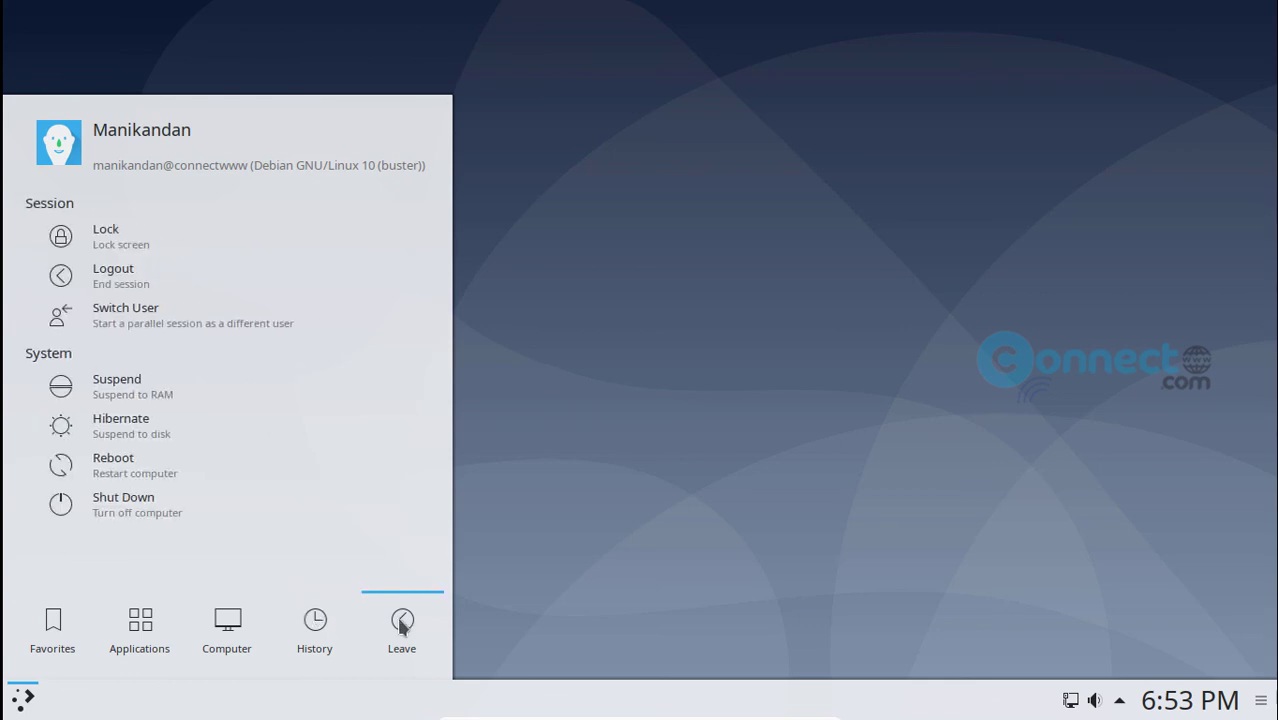
- Open the Home folder in the file manager, view the Downloads folder, return to Home and close the file manager
{"action": "mouse_move", "coordinate": [251, 625]}
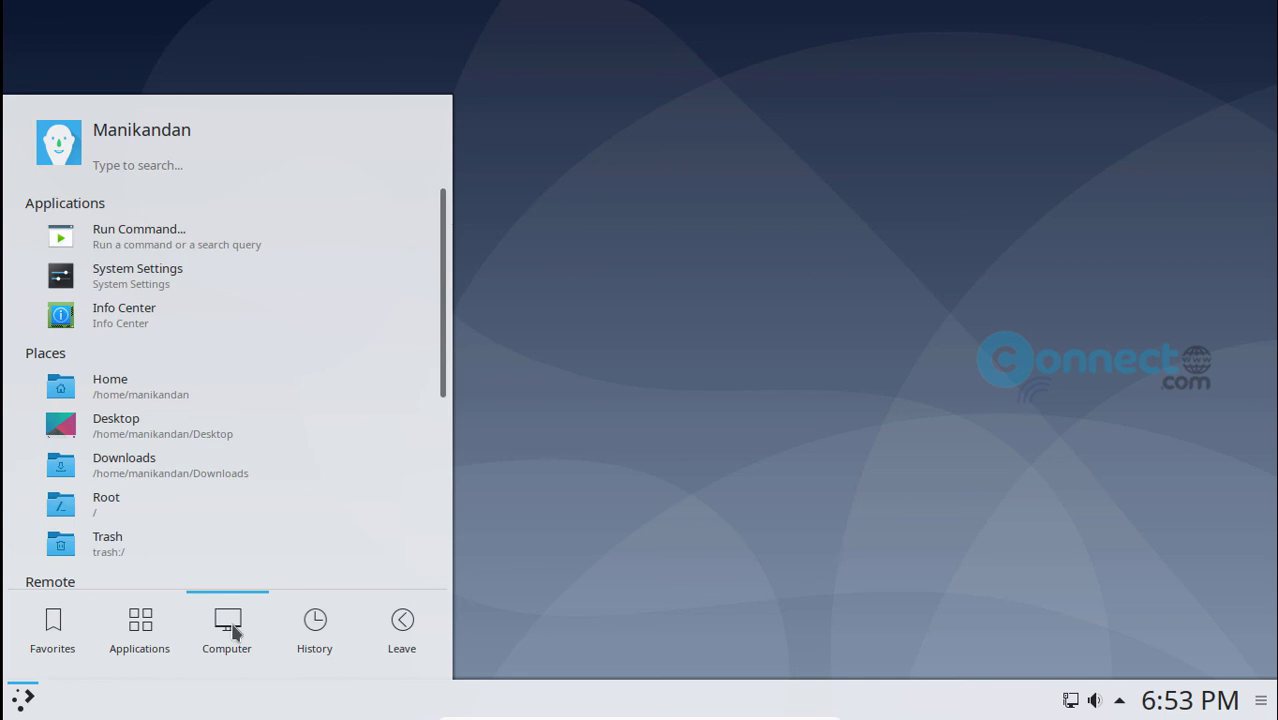
{"action": "left_click", "coordinate": [189, 396]}
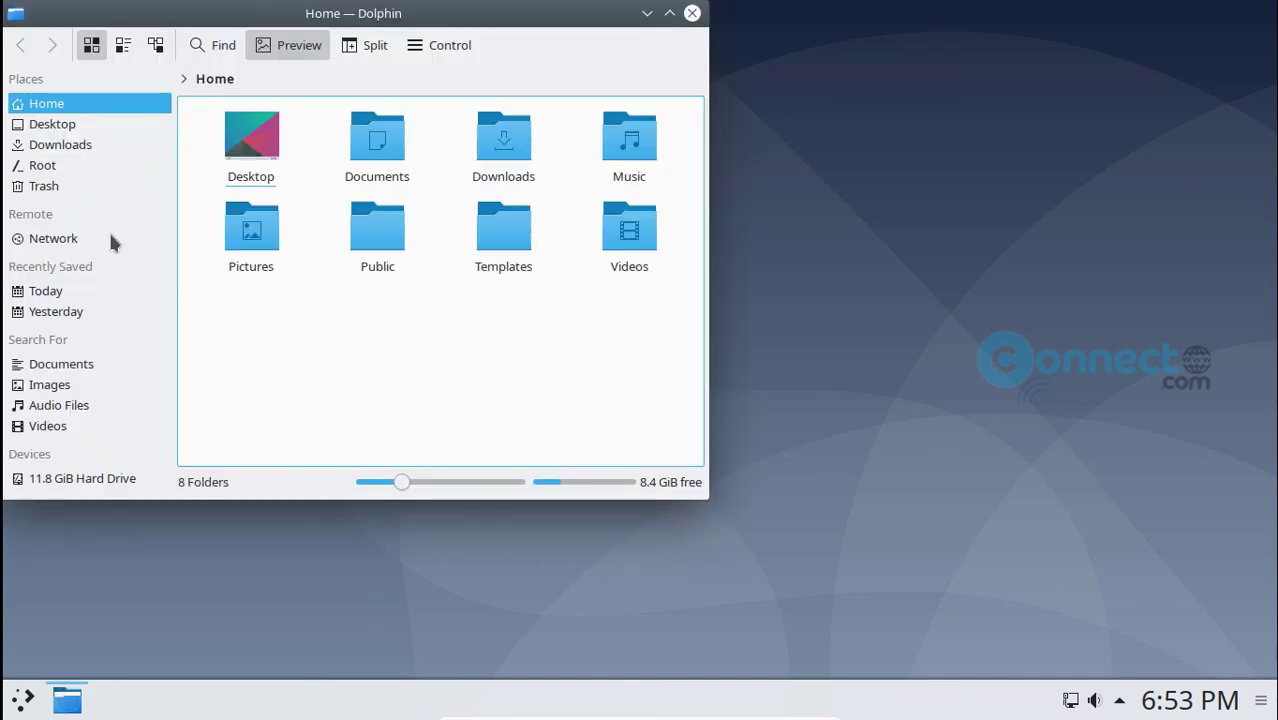
{"action": "left_click", "coordinate": [64, 148]}
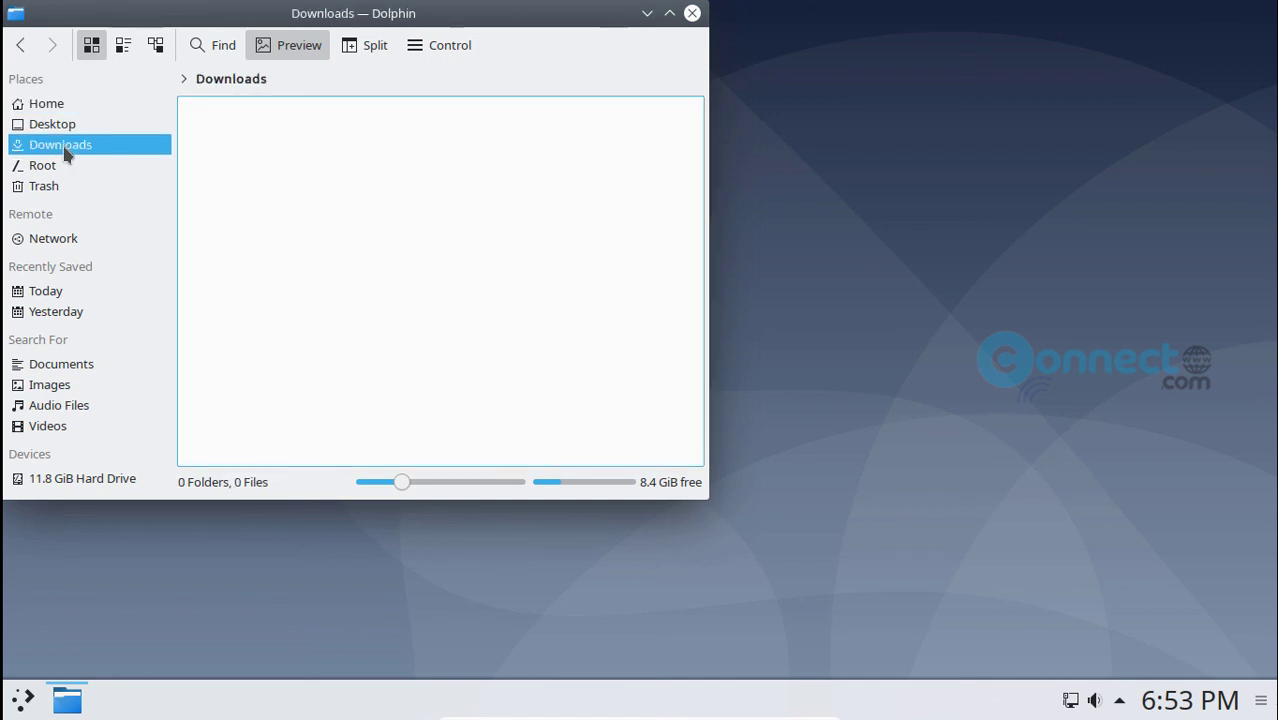
{"action": "left_click", "coordinate": [66, 105]}
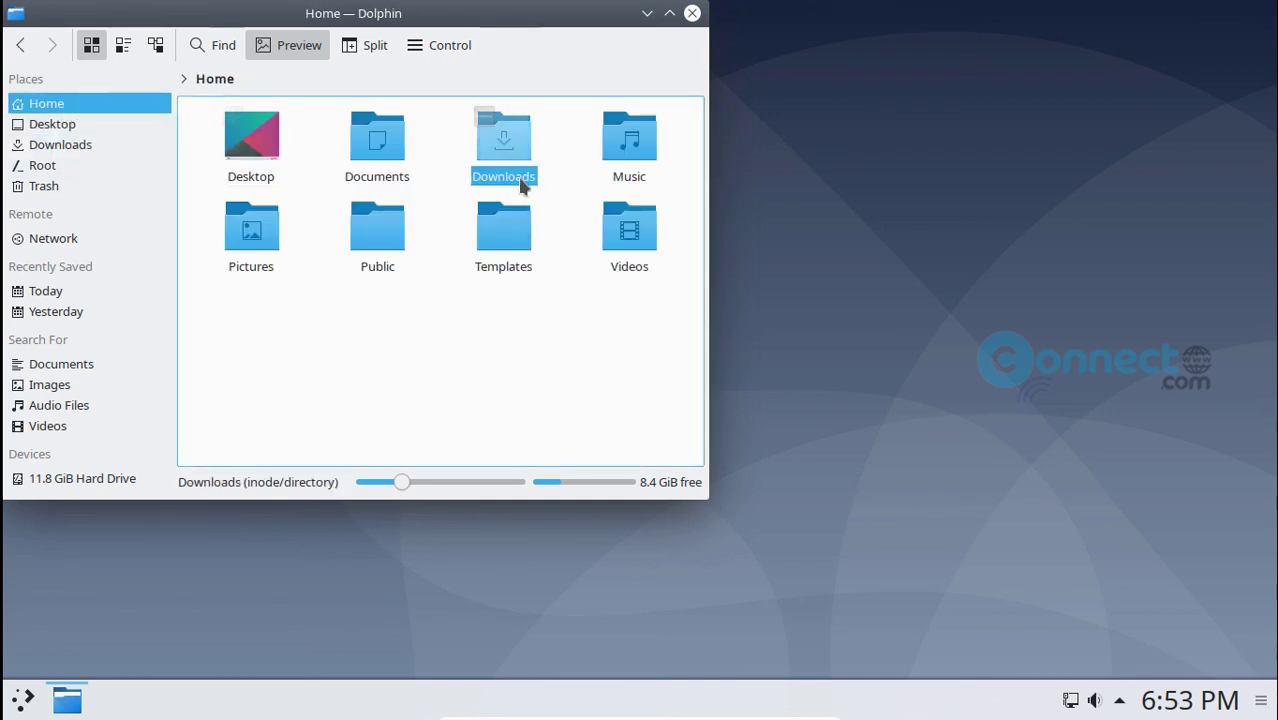
{"action": "left_click", "coordinate": [692, 13]}
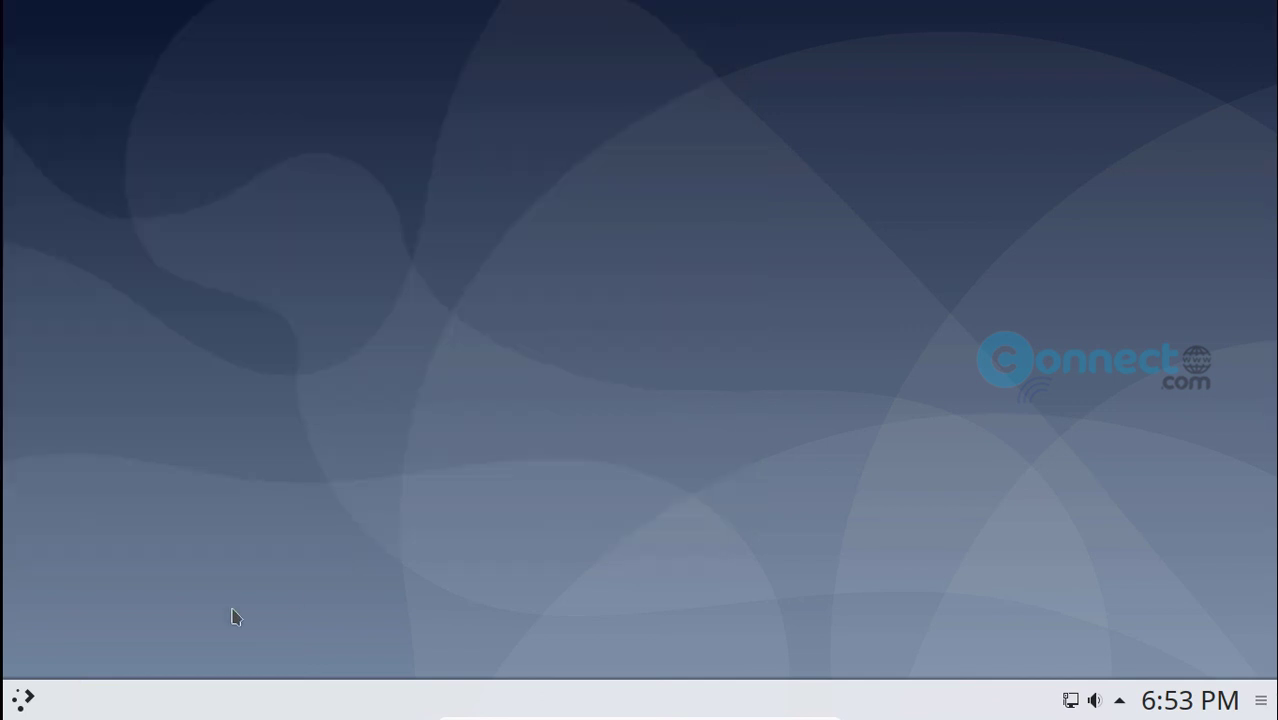
- Open System Settings, look through all its categories from Appearance to Hardware, and close it
{"action": "left_click", "coordinate": [24, 700]}
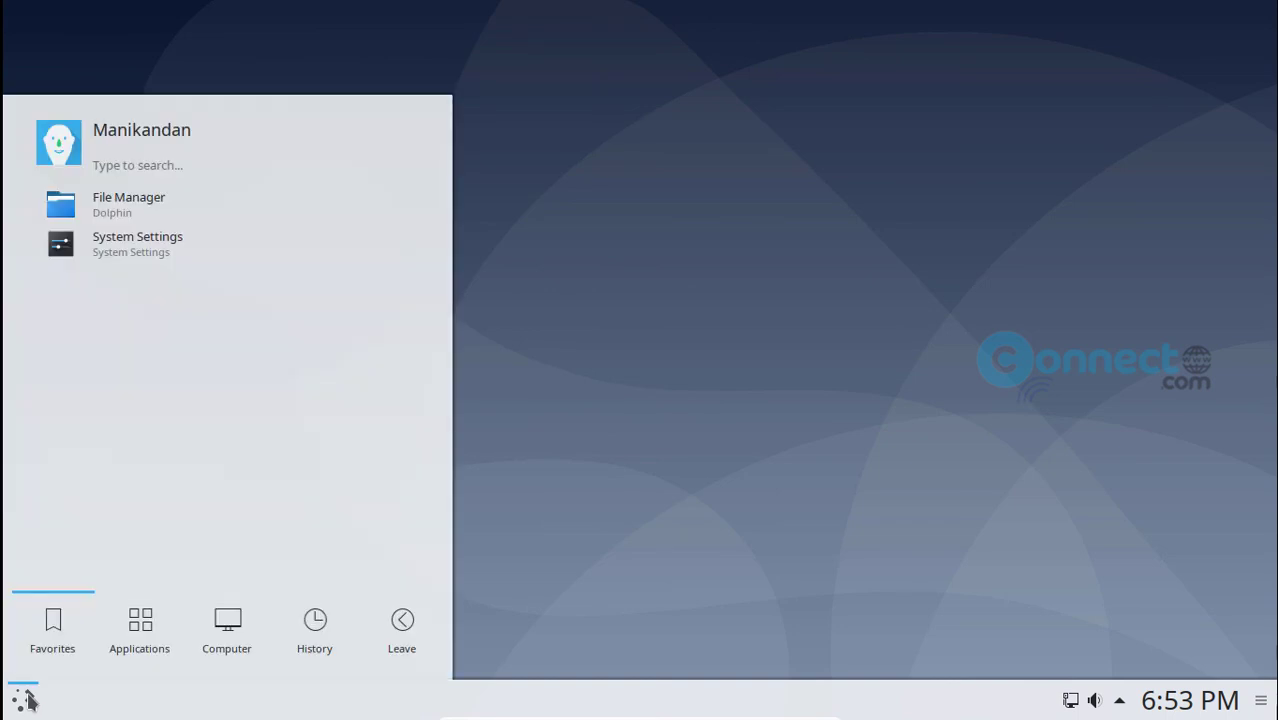
{"action": "left_click", "coordinate": [130, 640]}
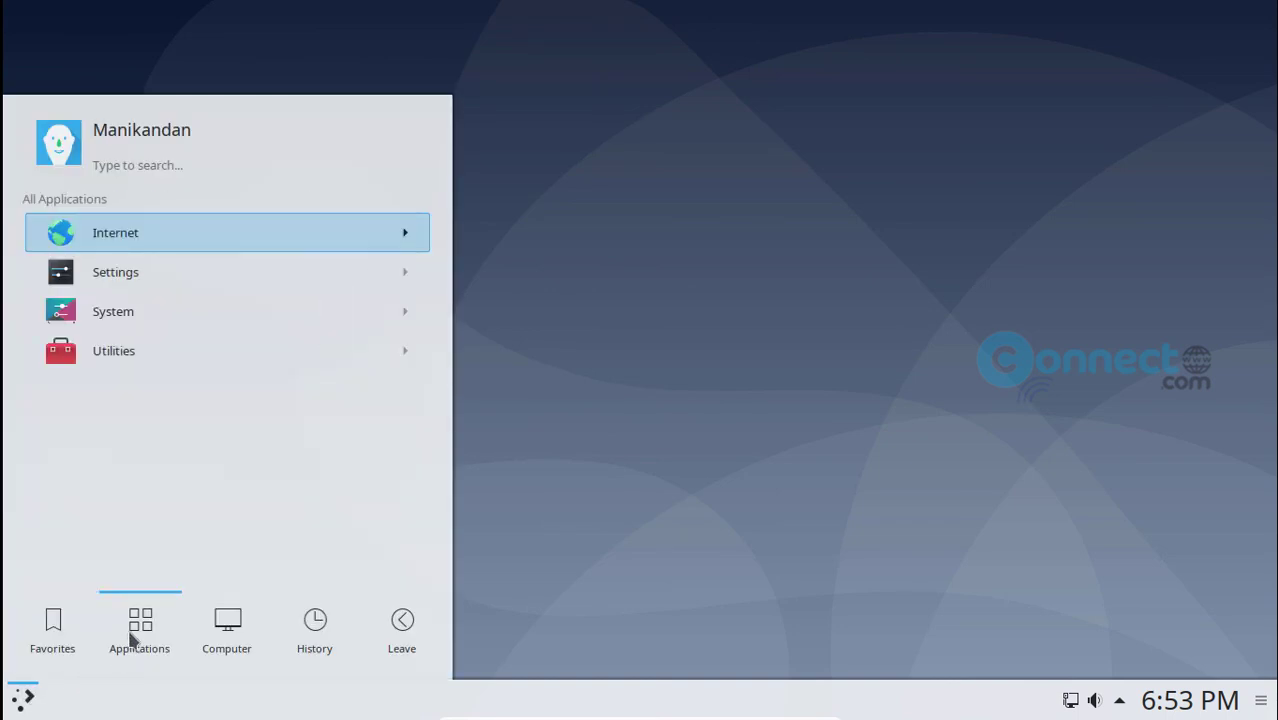
{"action": "left_click", "coordinate": [223, 276]}
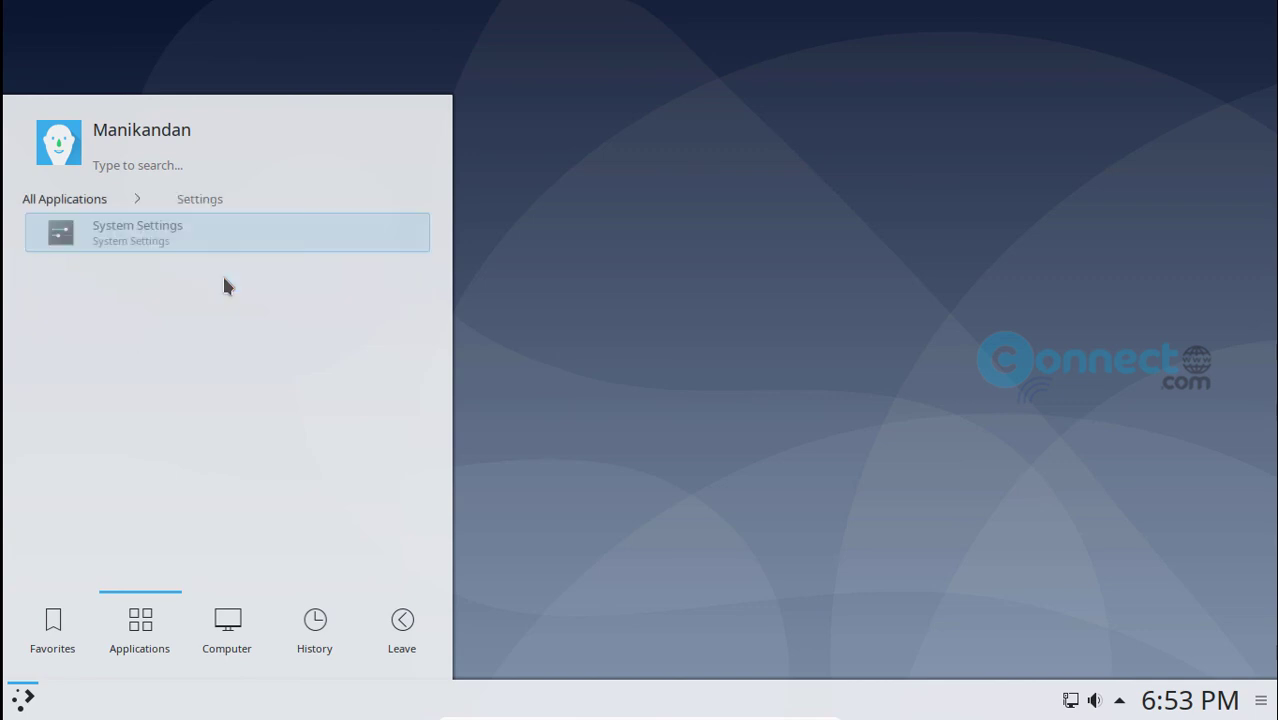
{"action": "left_click", "coordinate": [208, 240]}
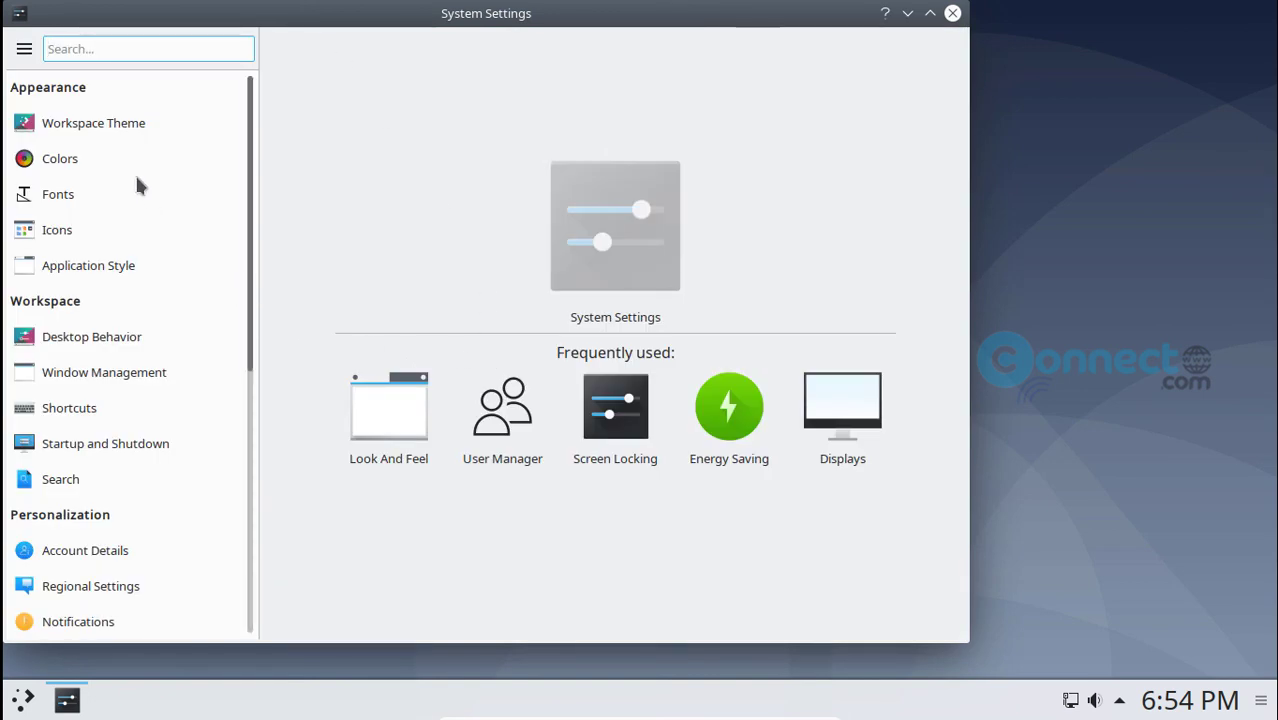
{"action": "scroll", "coordinate": [138, 181], "scroll_direction": "down", "scroll_amount": 2}
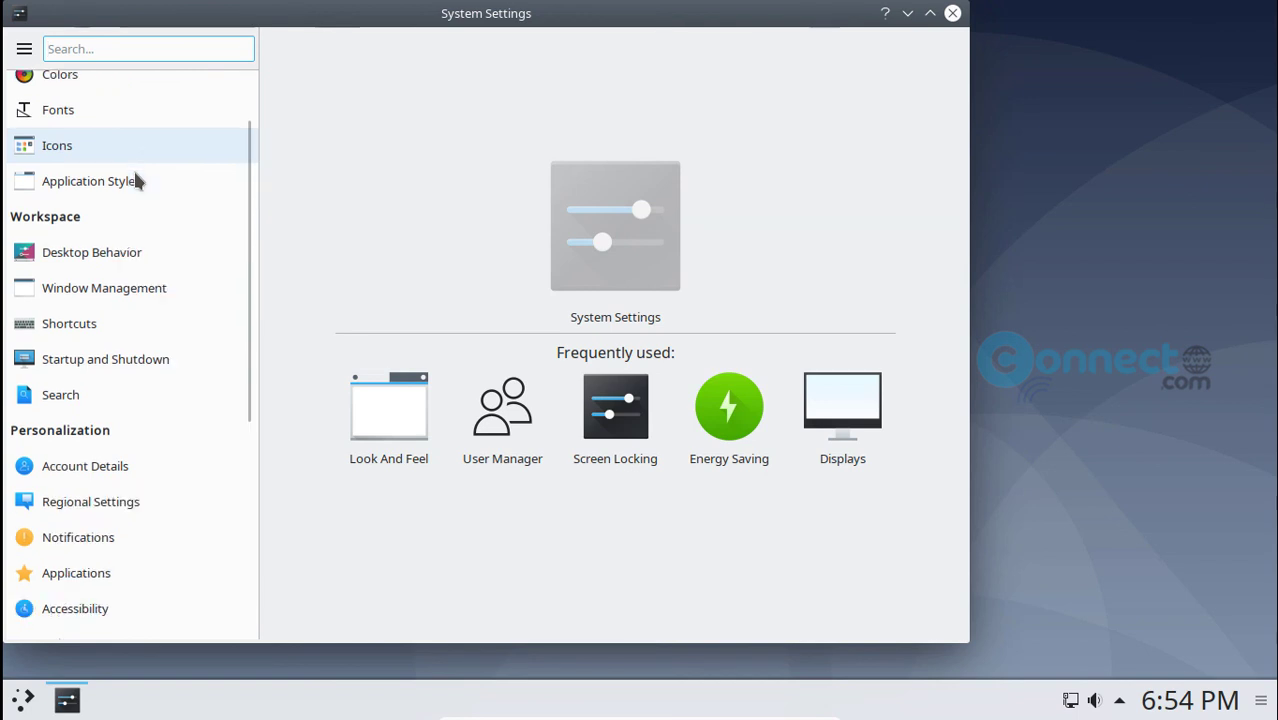
{"action": "scroll", "coordinate": [137, 180], "scroll_direction": "down", "scroll_amount": 2}
{"action": "scroll", "coordinate": [137, 180], "scroll_direction": "down", "scroll_amount": 2}
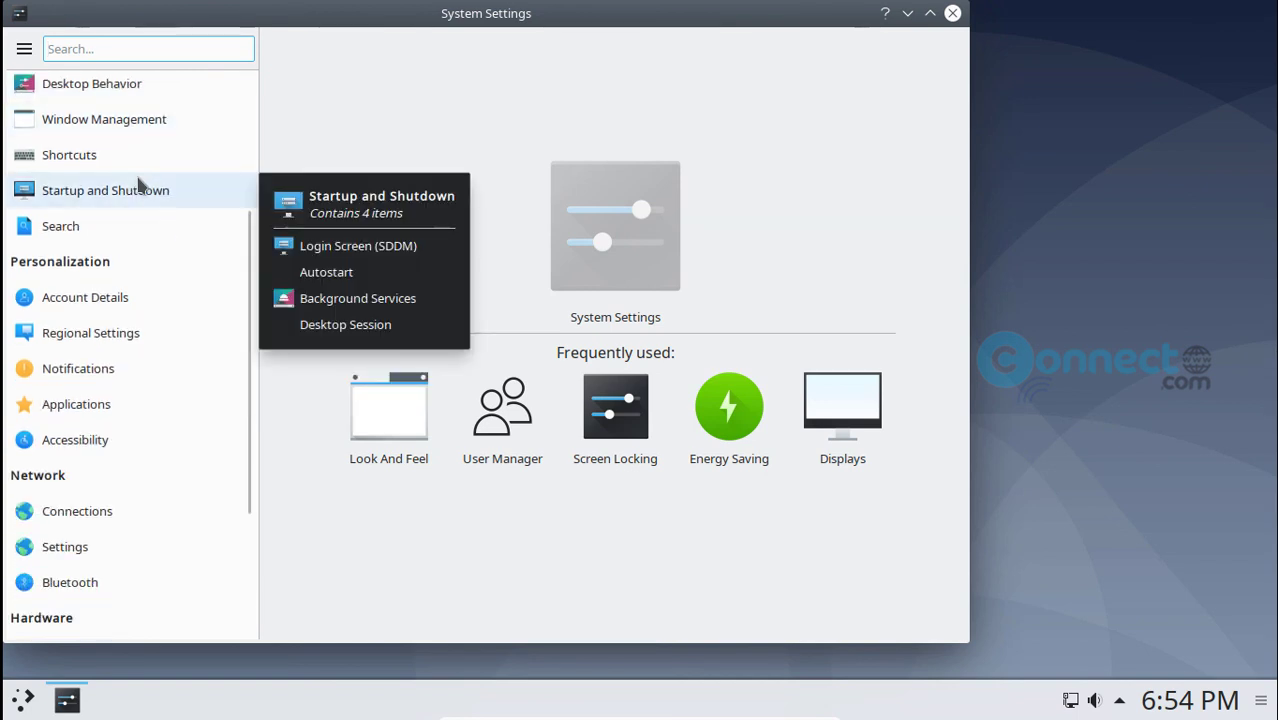
{"action": "scroll", "coordinate": [158, 390], "scroll_direction": "down", "scroll_amount": 3}
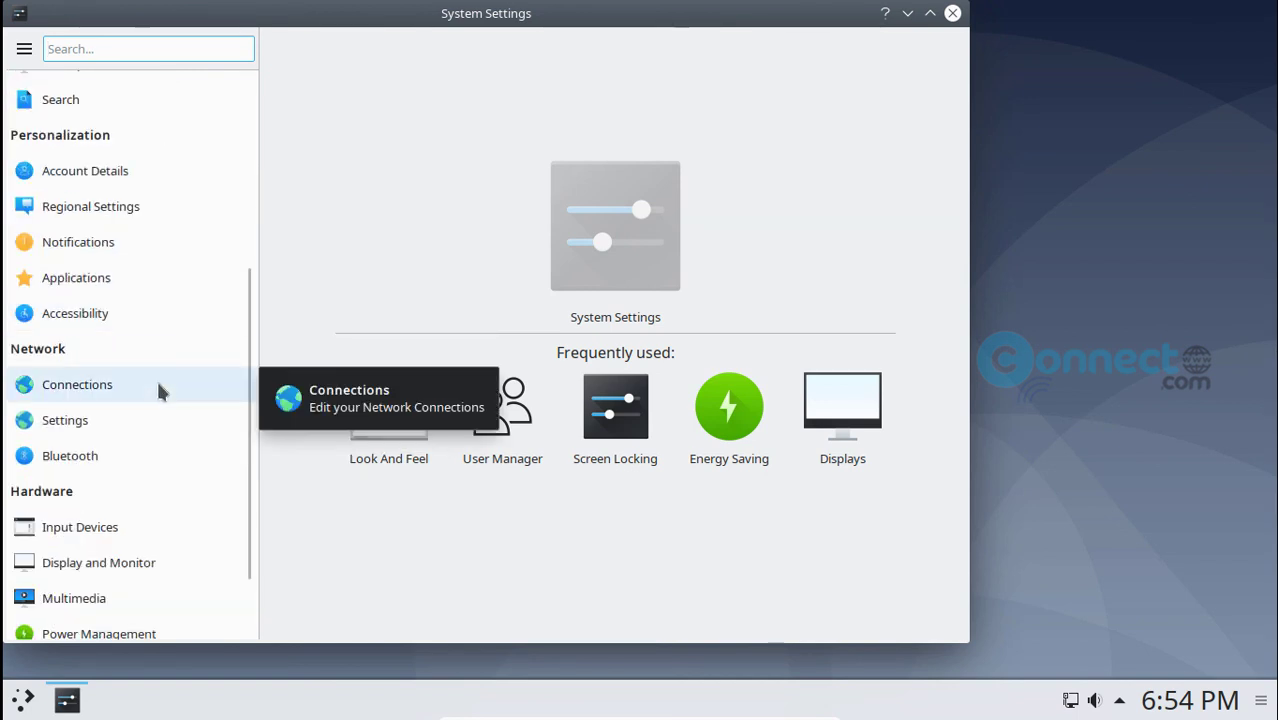
{"action": "scroll", "coordinate": [158, 390], "scroll_direction": "down", "scroll_amount": 3}
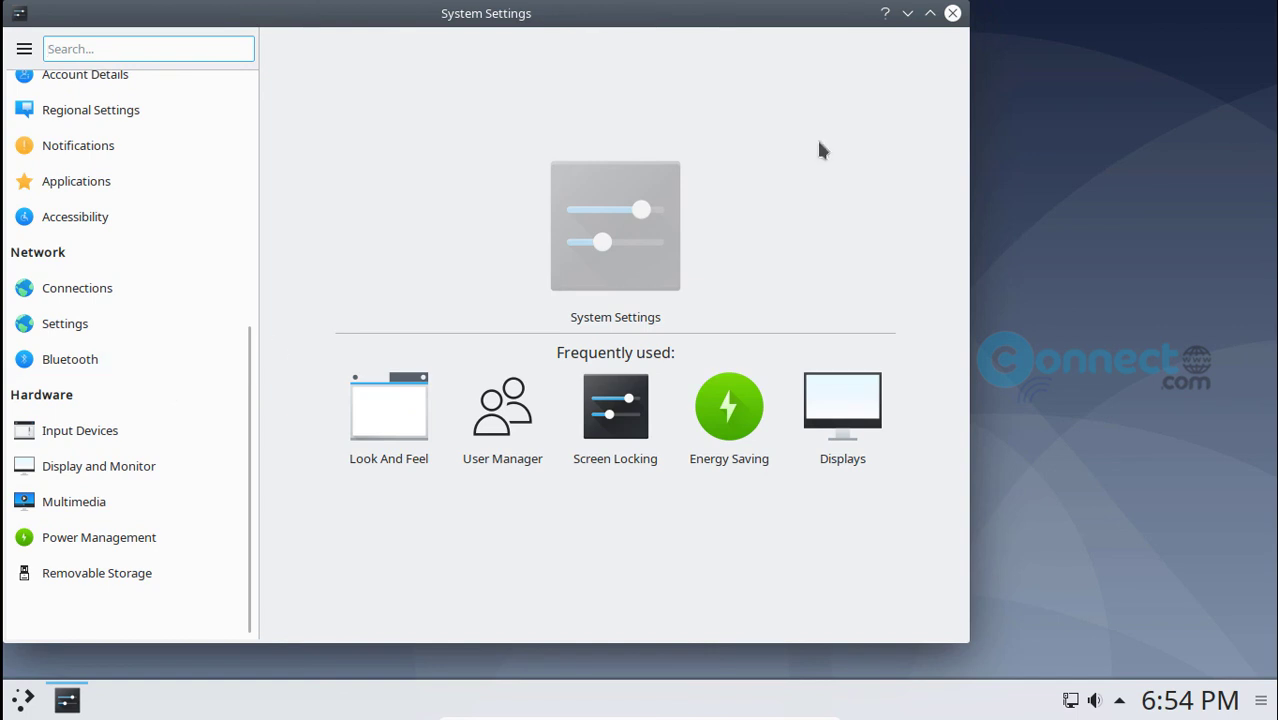
{"action": "left_click", "coordinate": [952, 13]}
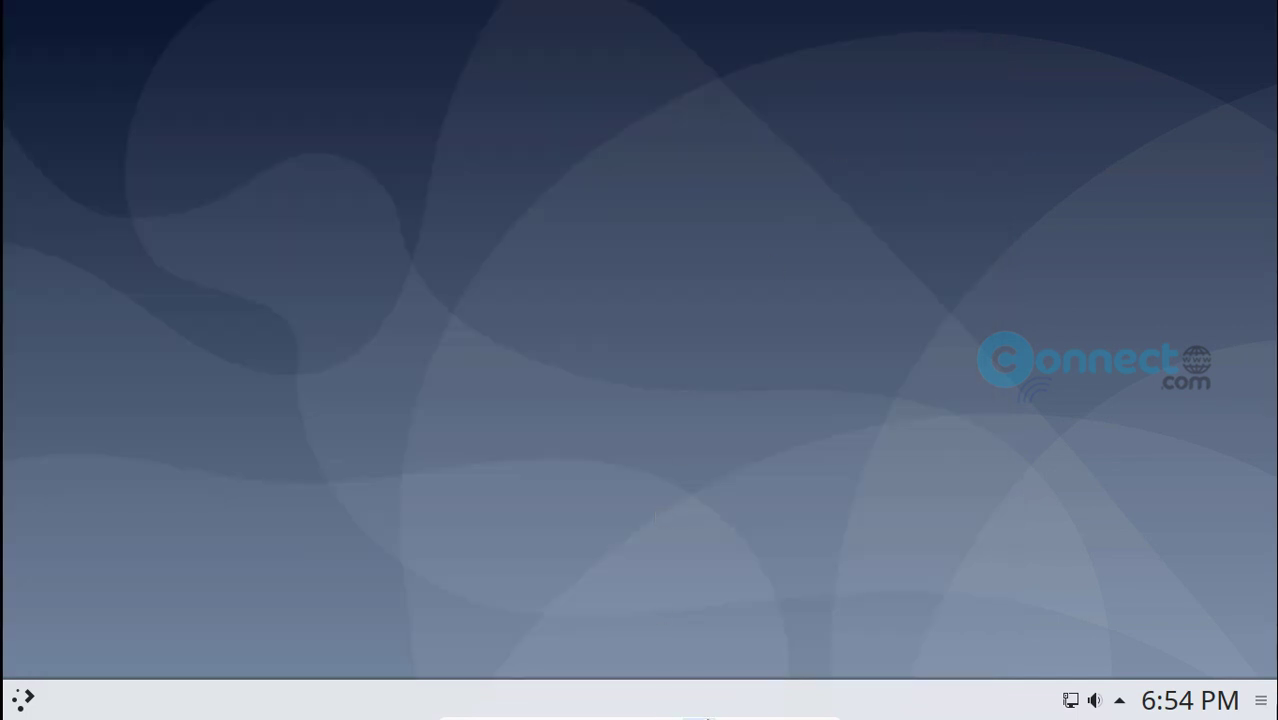
- Take the virtual machine out of full-screen mode, switch it to Scale mode and maximize its window
{"action": "mouse_move", "coordinate": [689, 718]}
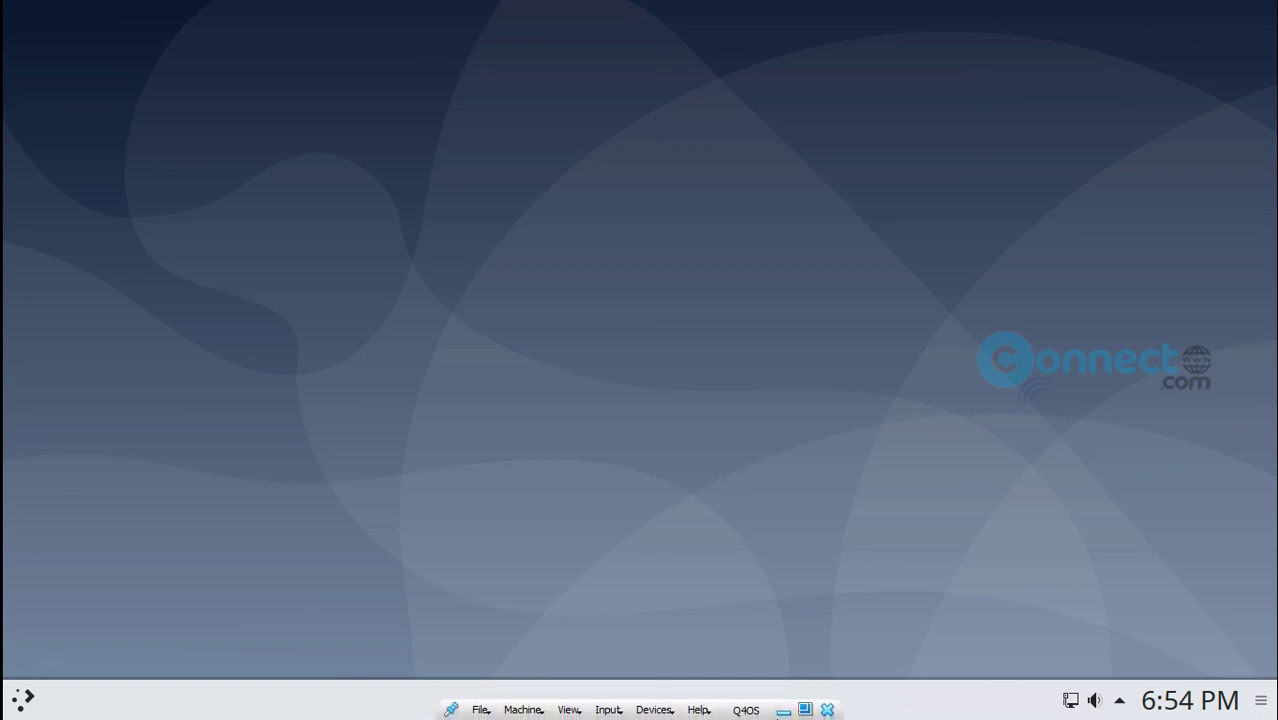
{"action": "left_click", "coordinate": [806, 711]}
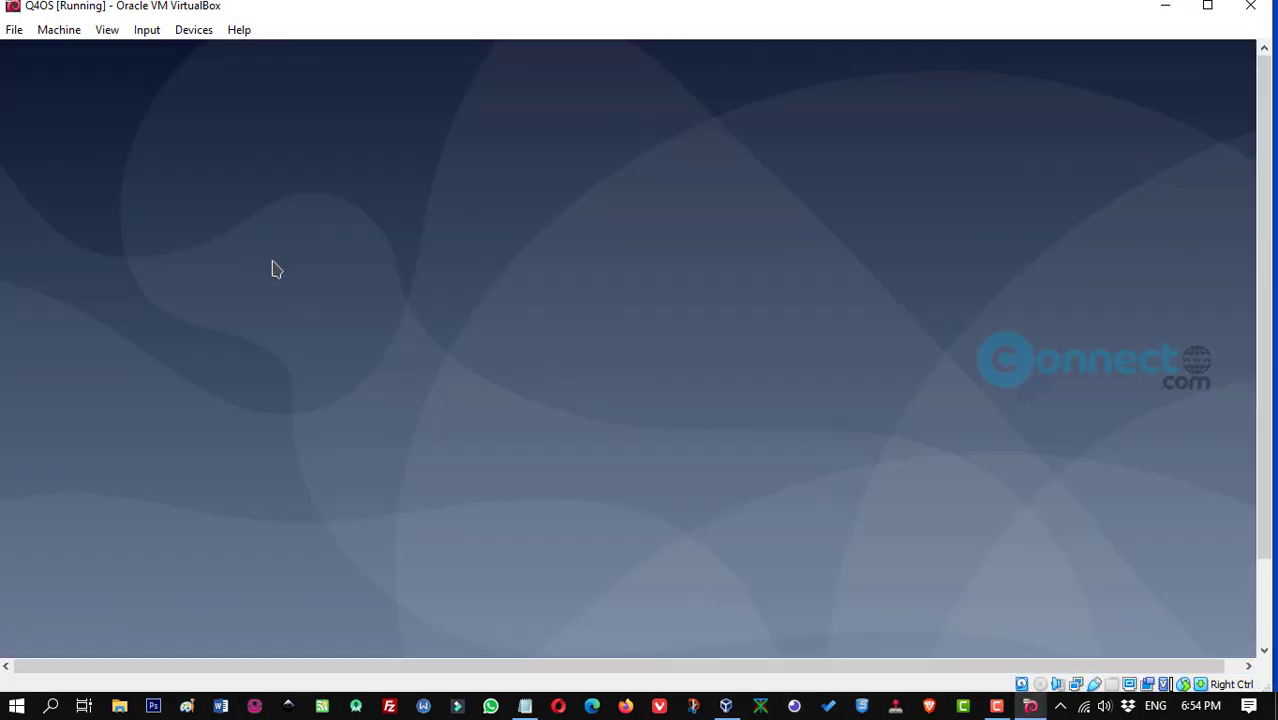
{"action": "left_click", "coordinate": [106, 30]}
{"action": "left_click", "coordinate": [128, 94]}
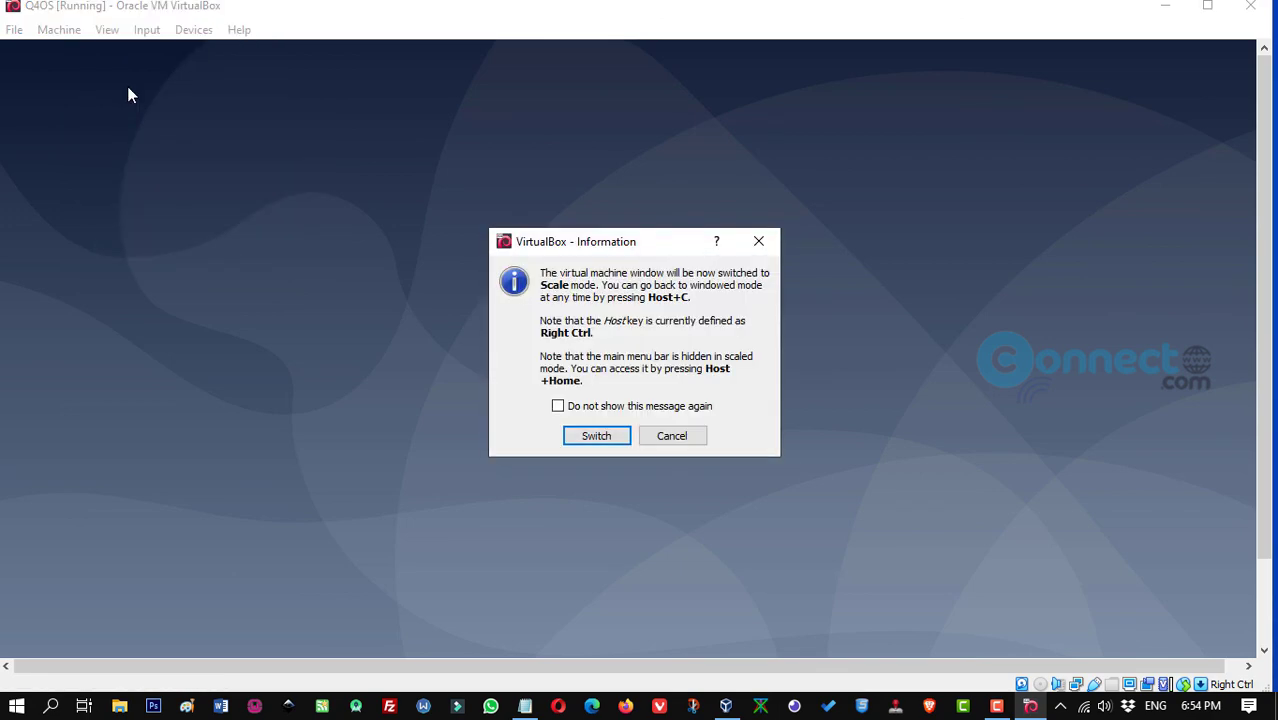
{"action": "left_click", "coordinate": [594, 434]}
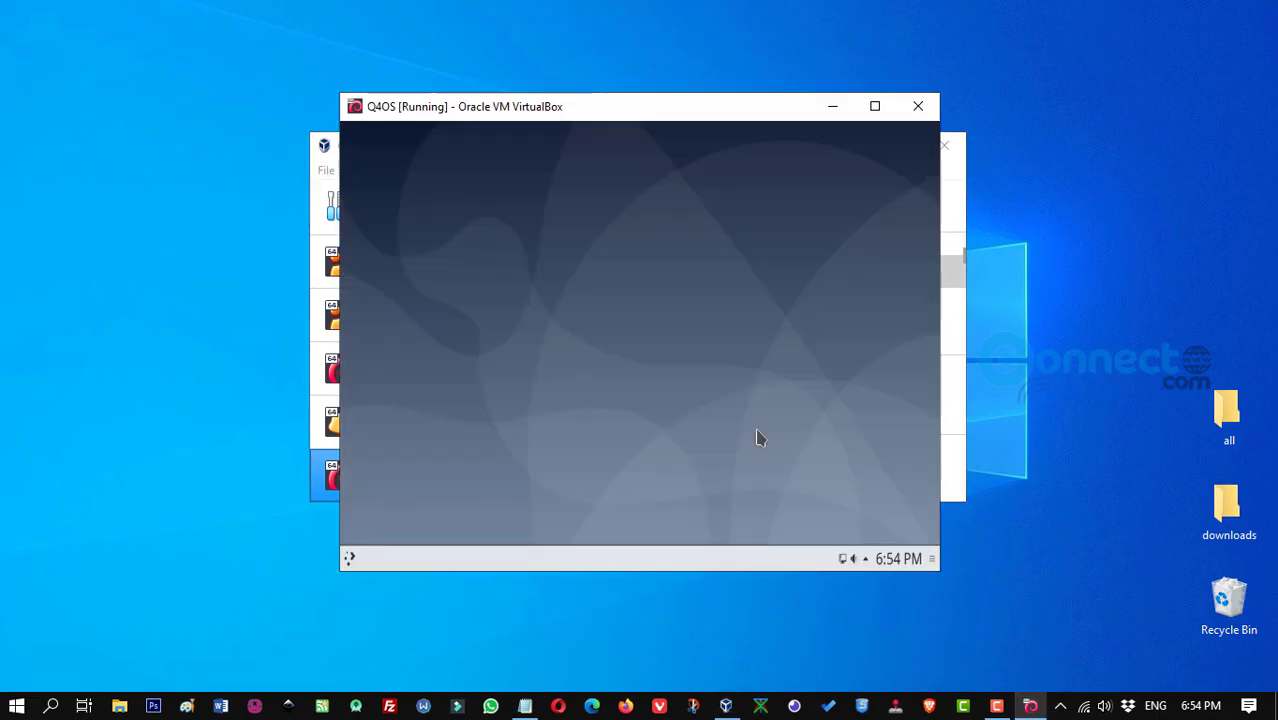
{"action": "left_click", "coordinate": [872, 105]}
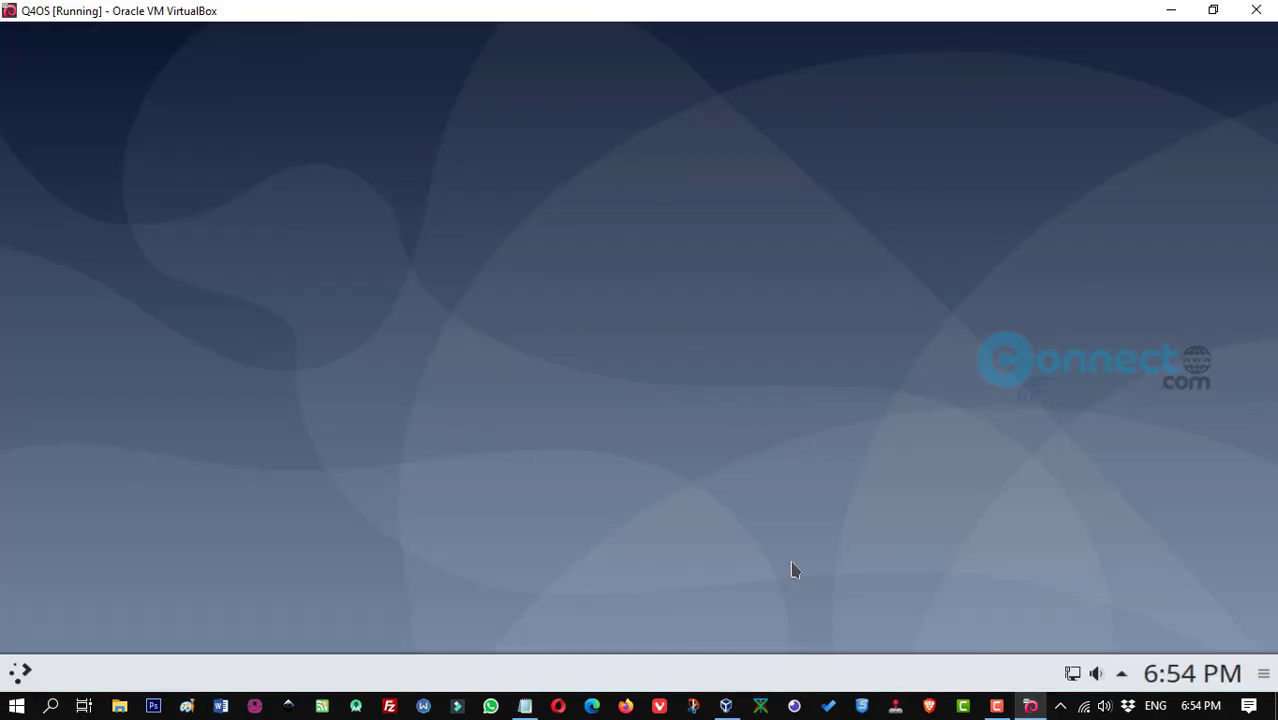